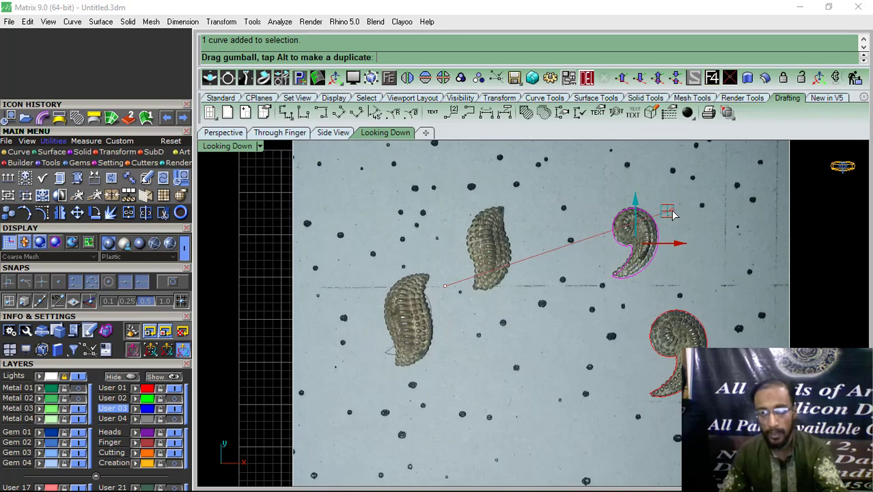
{"action": "left_click_drag", "start_coordinate": [673, 212], "coordinate": [672, 213]}
{"action": "scroll", "coordinate": [666, 229], "scroll_direction": "up", "scroll_amount": 10}
{"action": "scroll", "coordinate": [607, 237], "scroll_direction": "down", "scroll_amount": 13}
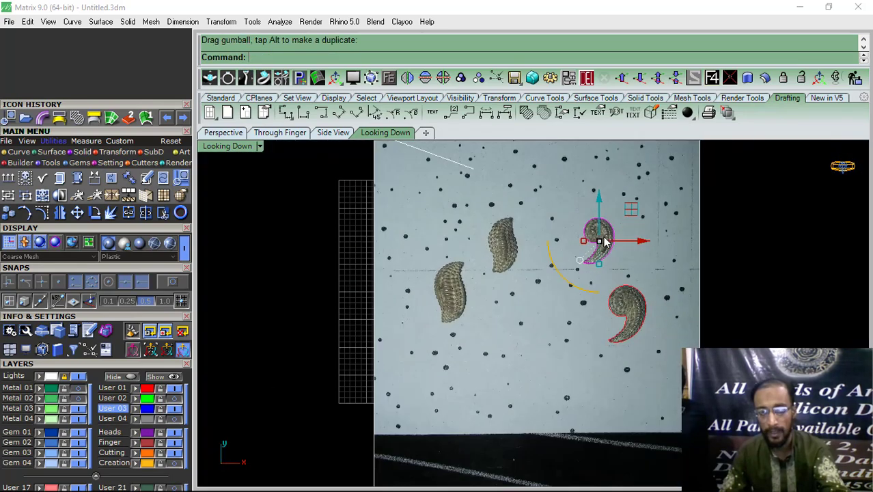
{"action": "key", "text": "ctrl+z"}
Step: Hide the Lights layer that holds the reference photo
{"action": "left_click", "coordinate": [81, 377]}
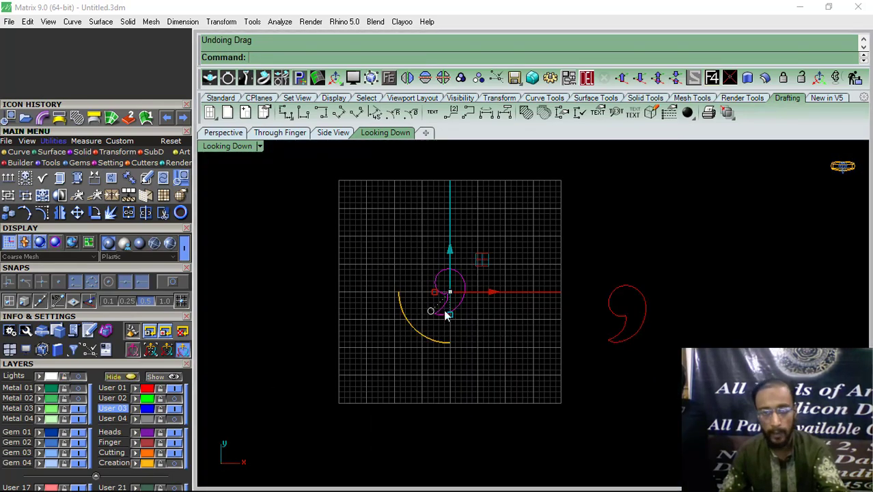
{"action": "scroll", "coordinate": [438, 312], "scroll_direction": "up", "scroll_amount": 4}
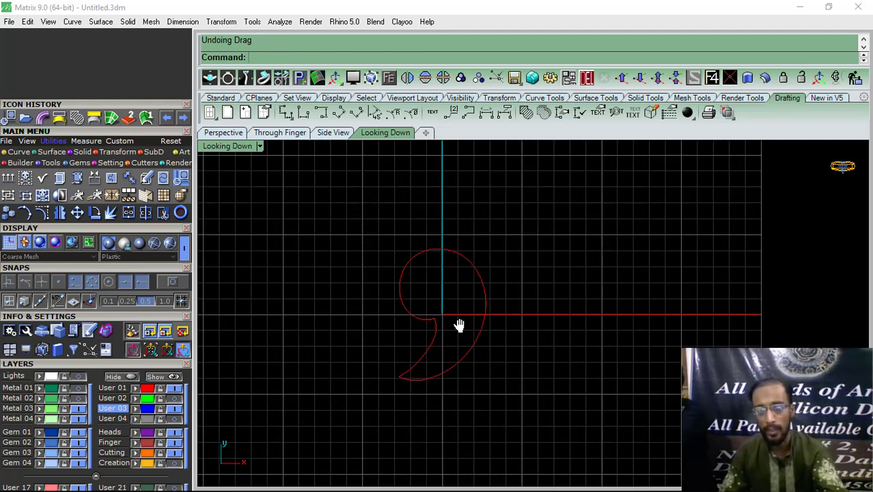
{"action": "mouse_move", "coordinate": [460, 325]}
{"action": "right_mouse_down"}
{"action": "mouse_move", "coordinate": [439, 329]}
{"action": "mouse_move", "coordinate": [452, 322]}
{"action": "mouse_move", "coordinate": [454, 300]}
{"action": "mouse_move", "coordinate": [453, 323]}
{"action": "right_mouse_up"}
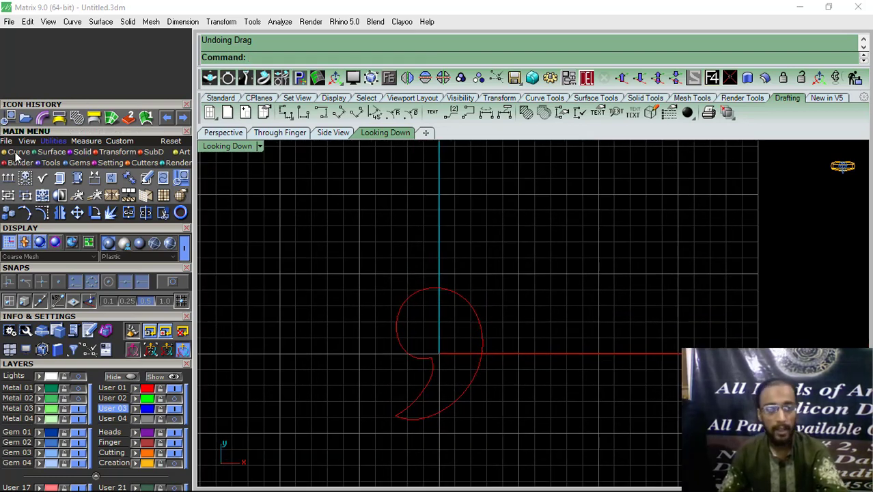
Step: Draw a semicircular arc from the origin along the X axis, rising upright in the Through Finger view
{"action": "left_click", "coordinate": [16, 153]}
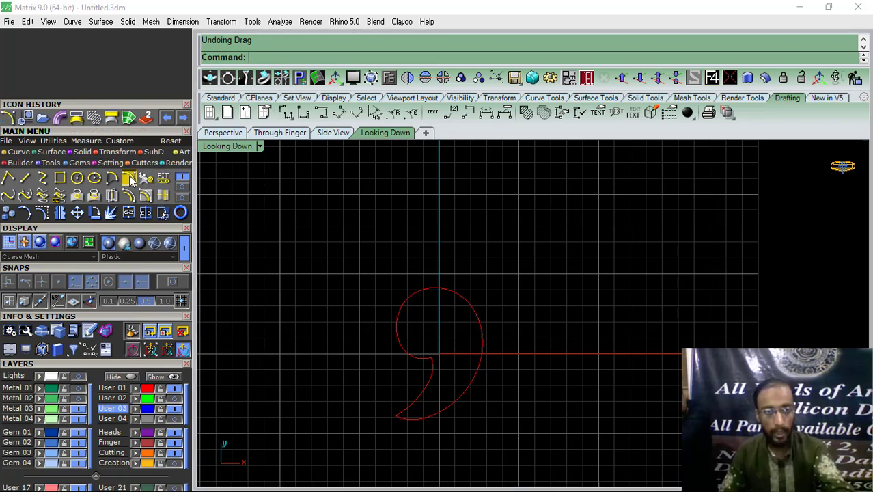
{"action": "left_click", "coordinate": [129, 179]}
{"action": "left_click", "coordinate": [439, 353]}
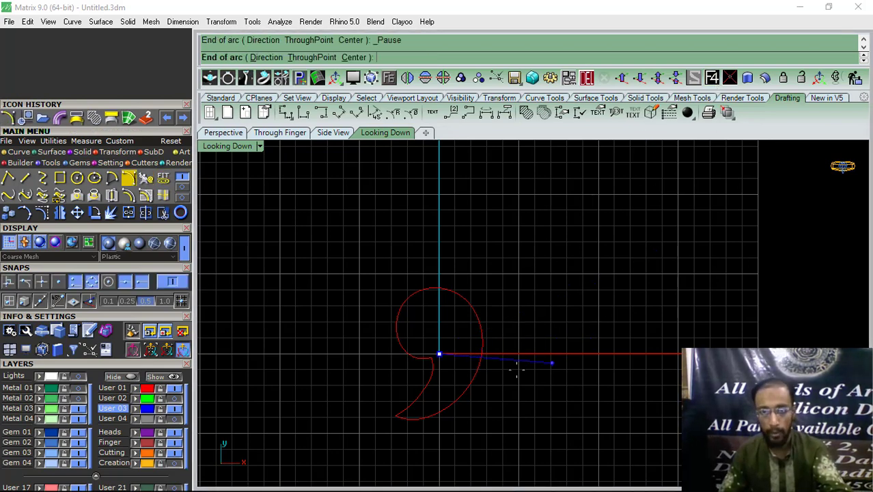
{"action": "scroll", "coordinate": [505, 355], "scroll_direction": "up", "scroll_amount": 4}
{"action": "scroll", "coordinate": [513, 356], "scroll_direction": "up", "scroll_amount": 2}
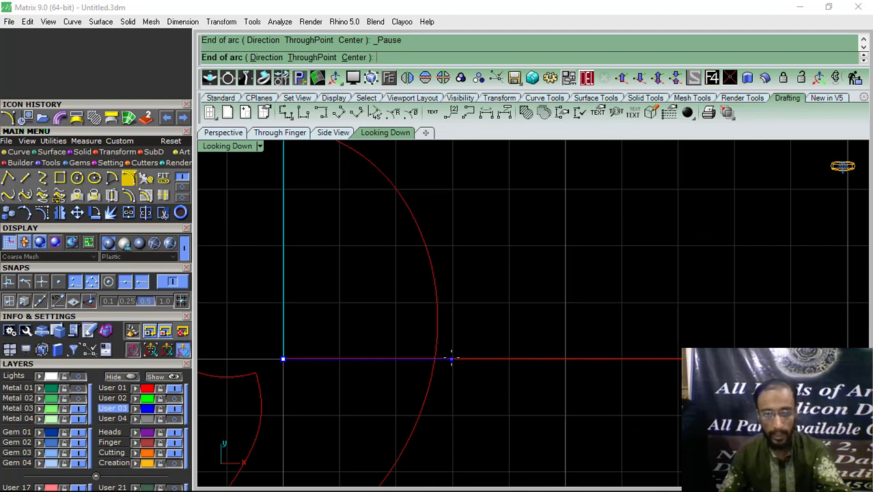
{"action": "left_click", "coordinate": [451, 358]}
{"action": "key", "text": "ctrl+Tab"}
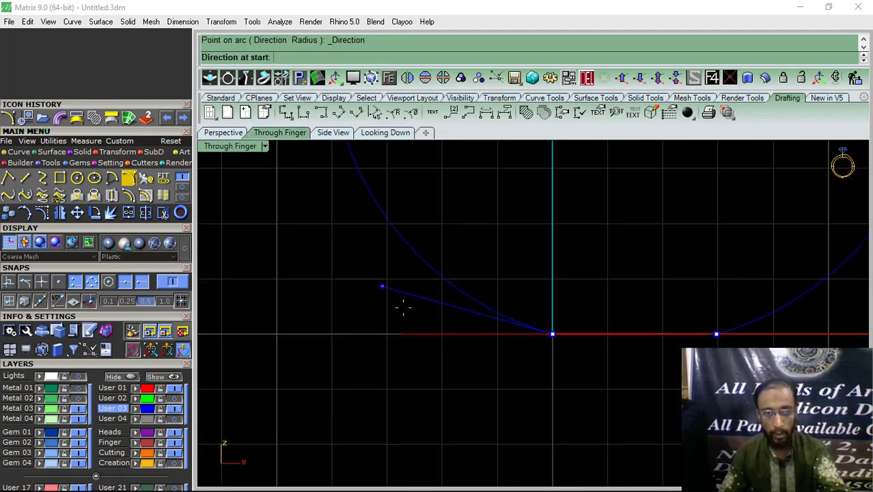
{"action": "left_click", "coordinate": [528, 243]}
{"action": "left_click", "coordinate": [680, 267]}
{"action": "right_click_drag", "start_coordinate": [609, 289], "coordinate": [517, 319]}
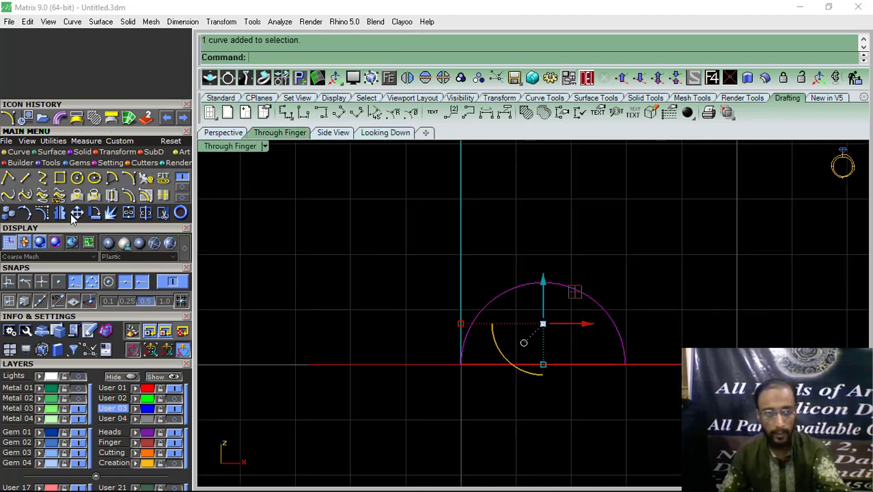
Step: Show the arc's control points and lower the three upper ones slightly to flatten the arc
{"action": "left_click", "coordinate": [42, 213]}
{"action": "left_click_drag", "start_coordinate": [654, 242], "coordinate": [406, 305]}
{"action": "scroll", "coordinate": [545, 283], "scroll_direction": "up", "scroll_amount": 4}
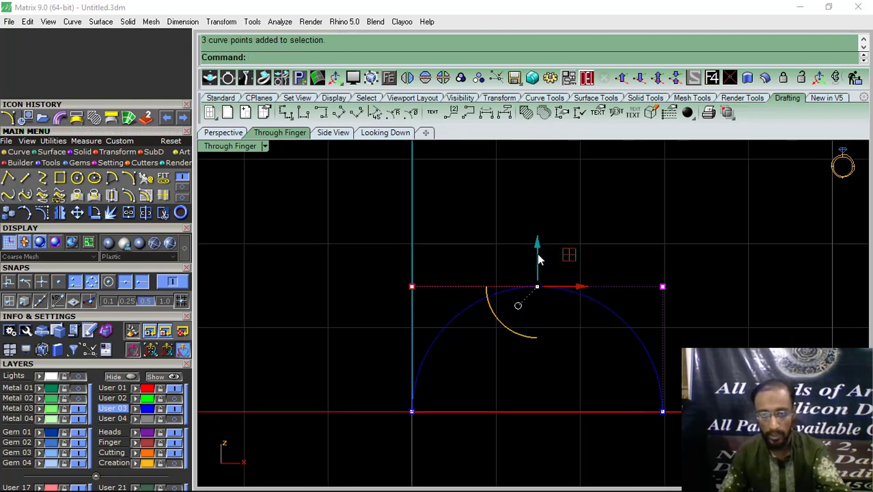
{"action": "left_click_drag", "start_coordinate": [537, 249], "coordinate": [537, 279]}
{"action": "key", "text": "Escape"}
Step: Place a copy of the arc across the comma's tail using Orient 2 Points with Copy=Yes and Scale=3D, referencing the arc's two ends
{"action": "left_click", "coordinate": [224, 134]}
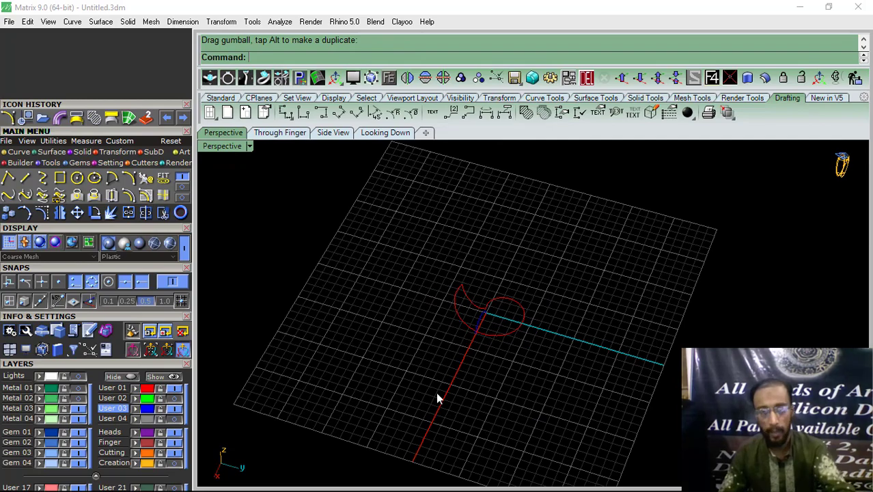
{"action": "right_click_drag", "start_coordinate": [436, 392], "coordinate": [577, 381]}
{"action": "scroll", "coordinate": [523, 328], "scroll_direction": "up", "scroll_amount": 8}
{"action": "left_click", "coordinate": [533, 291]}
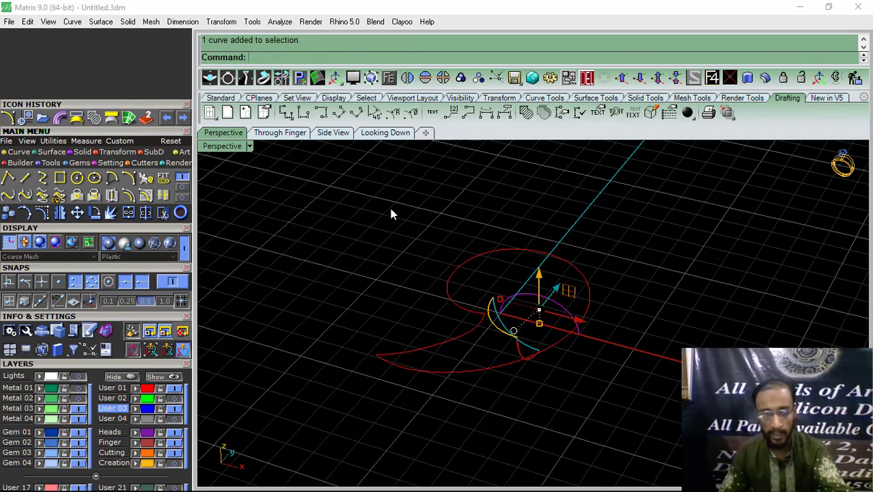
{"action": "left_click", "coordinate": [111, 162]}
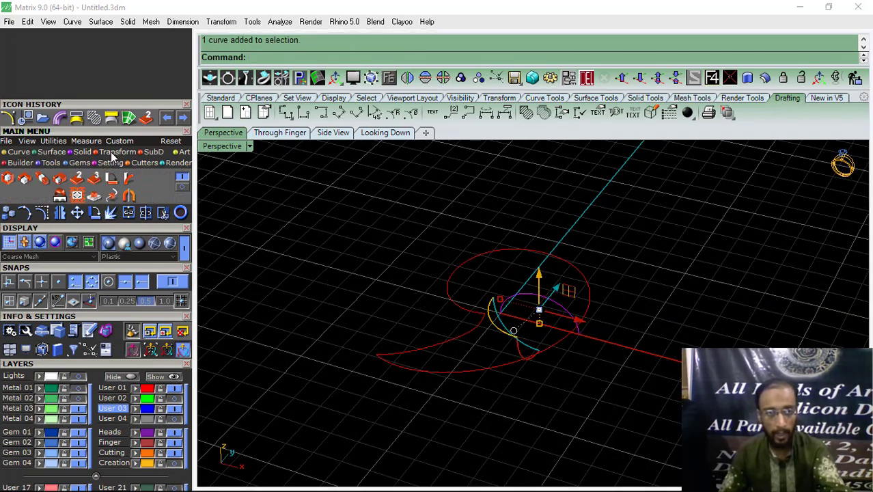
{"action": "left_click", "coordinate": [77, 180]}
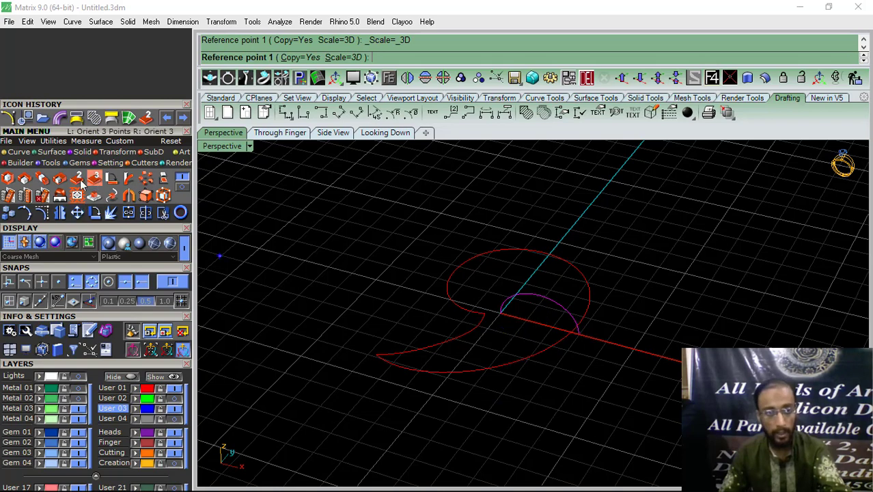
{"action": "left_click", "coordinate": [503, 311]}
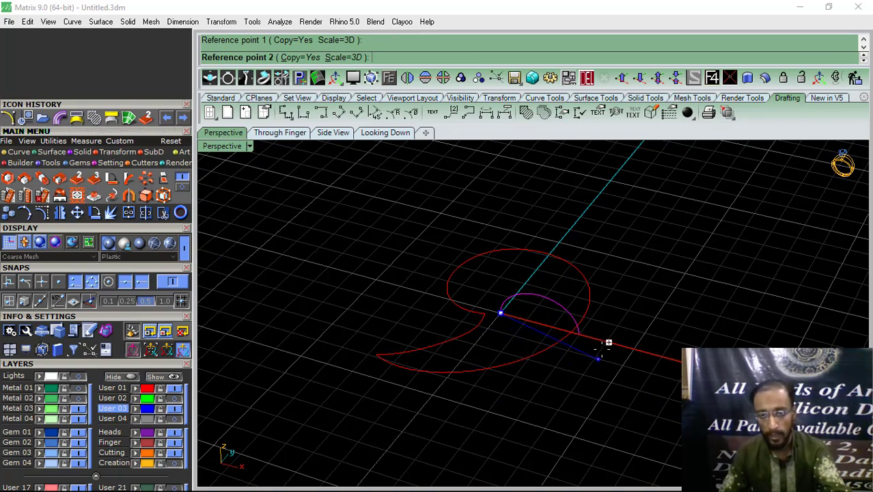
{"action": "left_click", "coordinate": [589, 330]}
{"action": "scroll", "coordinate": [437, 345], "scroll_direction": "up", "scroll_amount": 3}
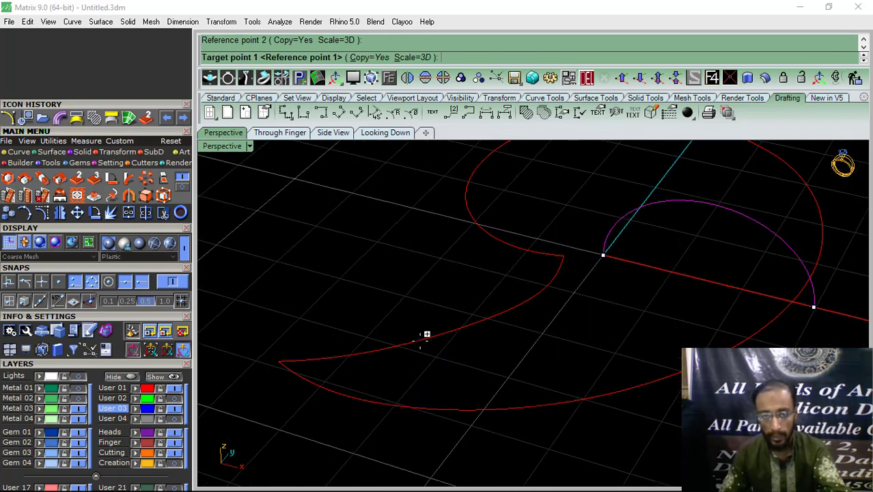
{"action": "left_click", "coordinate": [421, 341]}
{"action": "left_click", "coordinate": [419, 408]}
Step: Place two more scaled arc copies, from the inner corner to the outer edge and across the rounded head, and delete the original arc
{"action": "right_click_drag", "start_coordinate": [621, 360], "coordinate": [574, 382]}
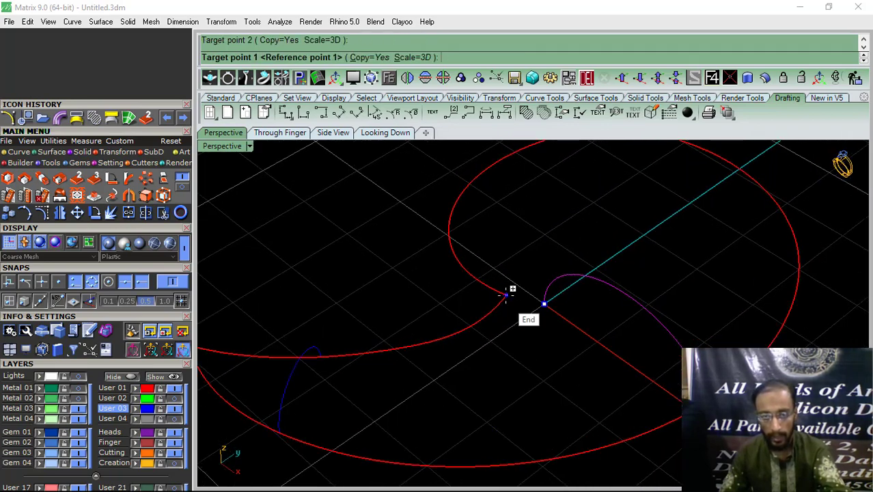
{"action": "scroll", "coordinate": [656, 362], "scroll_direction": "down", "scroll_amount": 2}
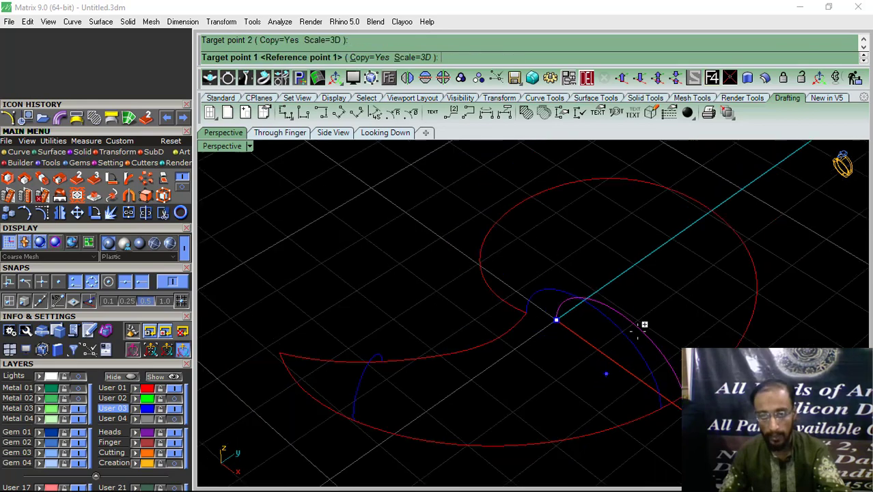
{"action": "right_click_drag", "start_coordinate": [644, 325], "coordinate": [581, 280]}
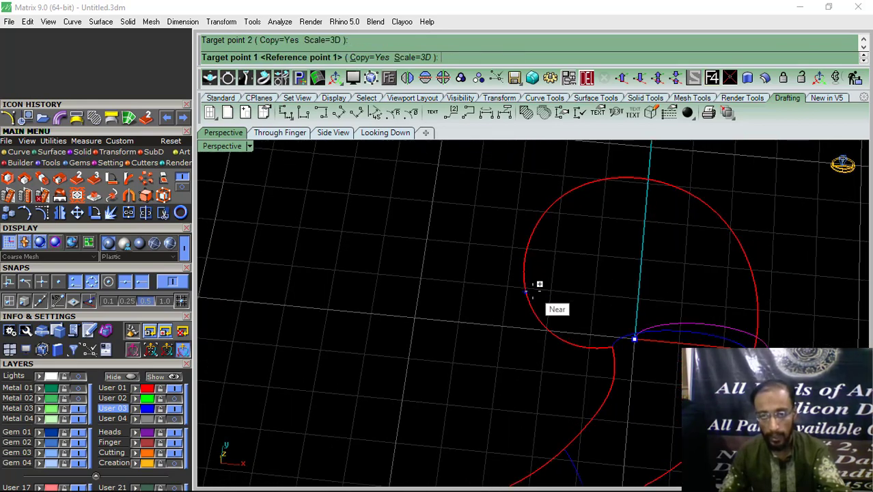
{"action": "left_click", "coordinate": [527, 293]}
{"action": "left_click", "coordinate": [692, 191]}
{"action": "right_click", "coordinate": [692, 191]}
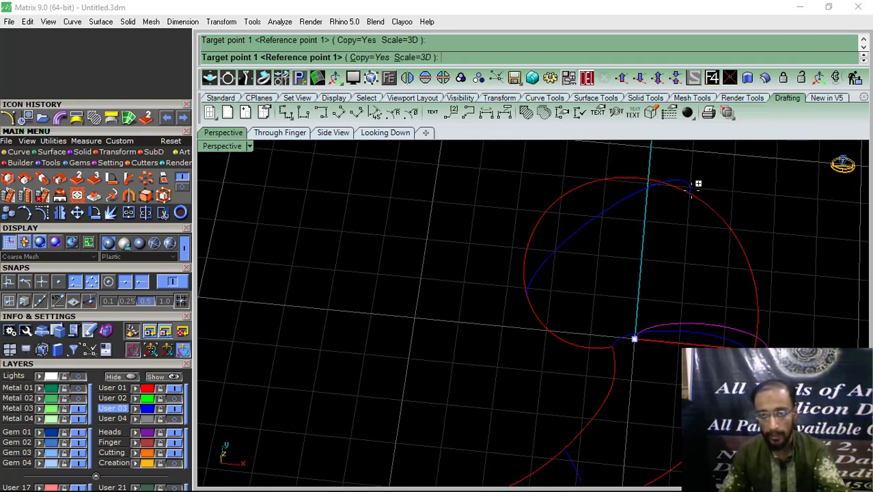
{"action": "right_click", "coordinate": [691, 193]}
{"action": "right_click_drag", "start_coordinate": [724, 274], "coordinate": [629, 250], "text": "shift"}
{"action": "left_click", "coordinate": [584, 79]}
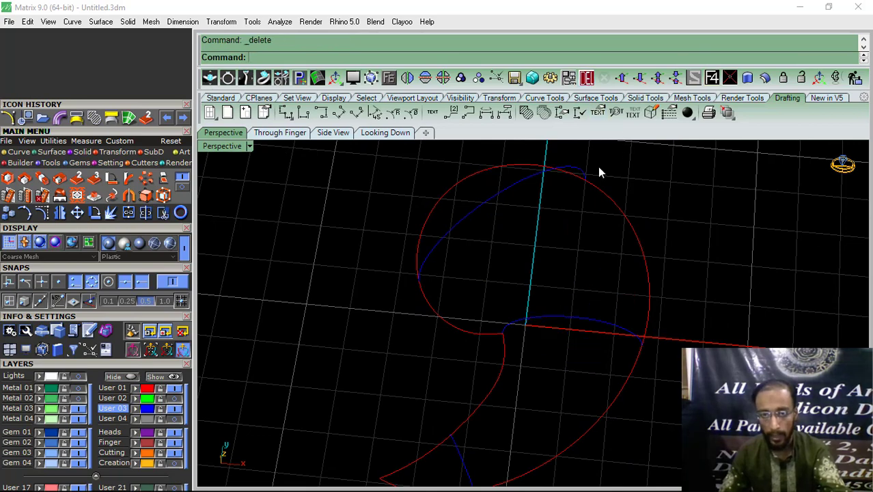
Step: Split the comma outline by points at the tail tip and at the top of the rounded head
{"action": "right_click_drag", "start_coordinate": [598, 171], "coordinate": [679, 270]}
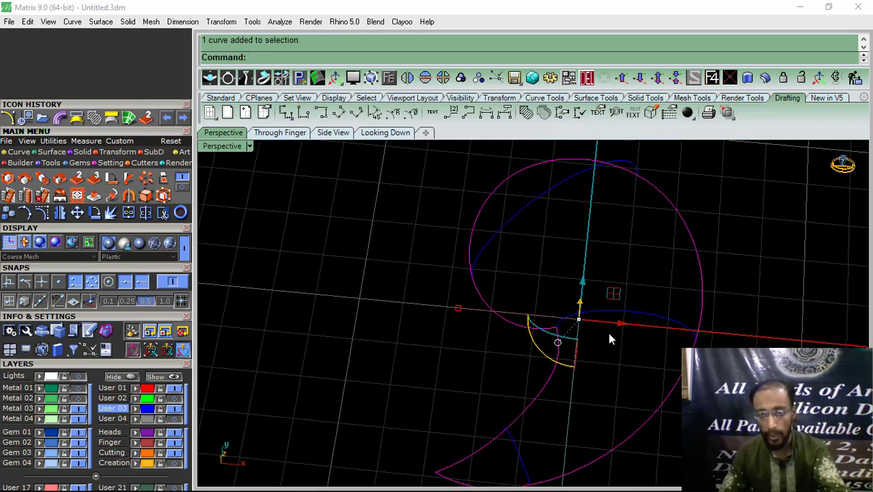
{"action": "mouse_move", "coordinate": [611, 340]}
{"action": "right_mouse_down"}
{"action": "mouse_move", "coordinate": [563, 302]}
{"action": "mouse_move", "coordinate": [608, 328]}
{"action": "right_mouse_up"}
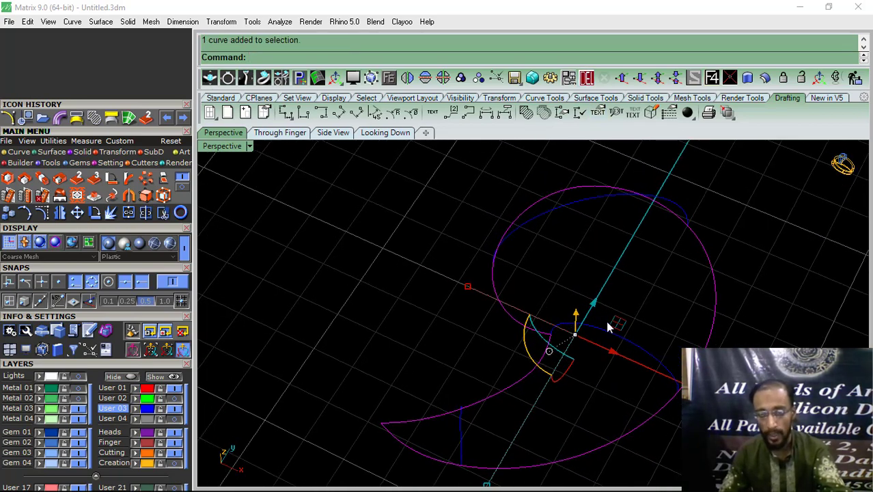
{"action": "left_click", "coordinate": [146, 214]}
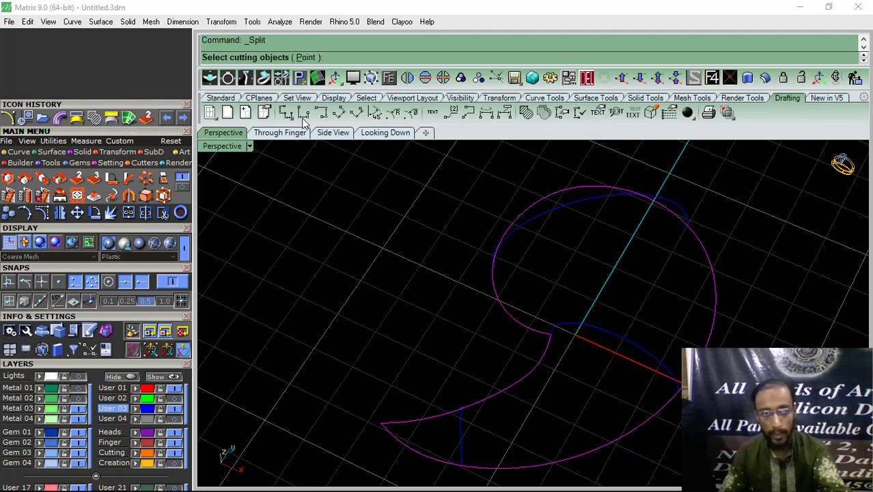
{"action": "left_click", "coordinate": [306, 57]}
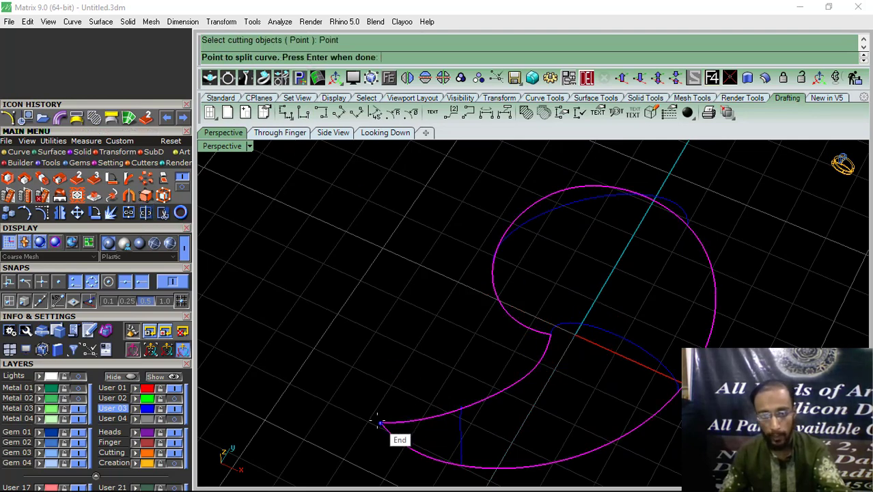
{"action": "left_click", "coordinate": [577, 179]}
{"action": "key", "text": "Return"}
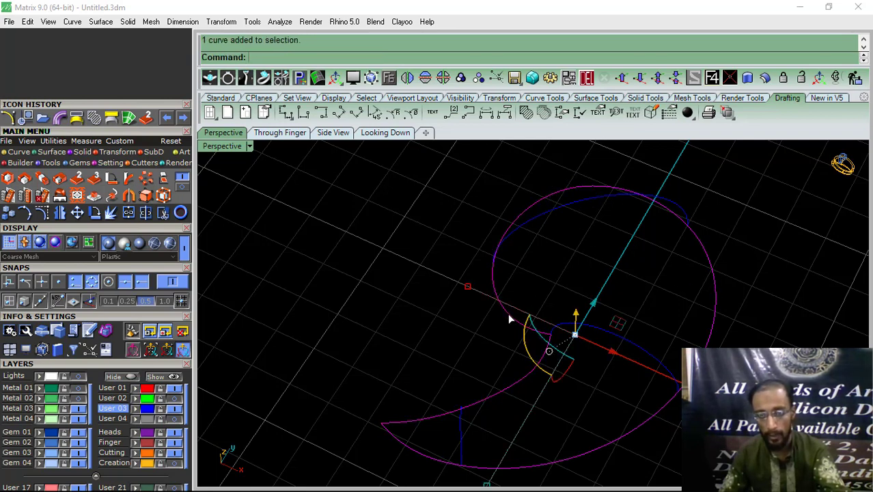
{"action": "left_click", "coordinate": [540, 371]}
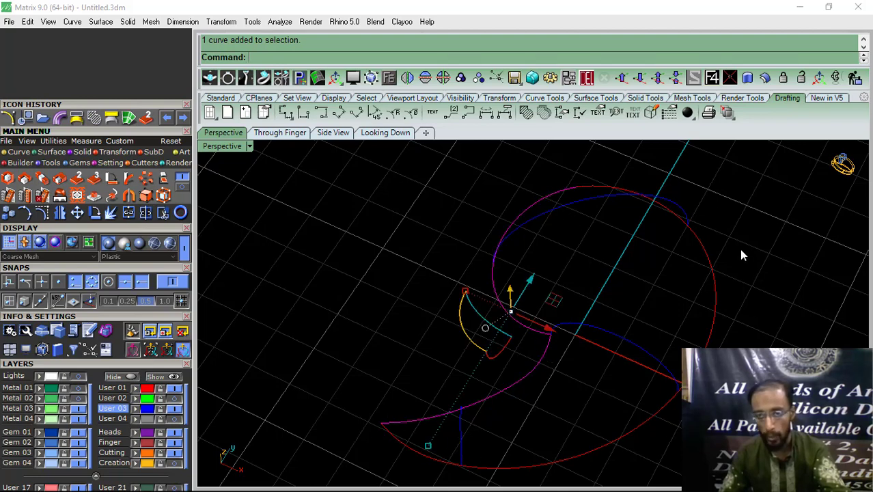
Step: Create a Surface From Curve Network from the outline halves and three arcs, with 0.01 tolerances and Position matching on edges A and C
{"action": "scroll", "coordinate": [599, 320], "scroll_direction": "down", "scroll_amount": 2}
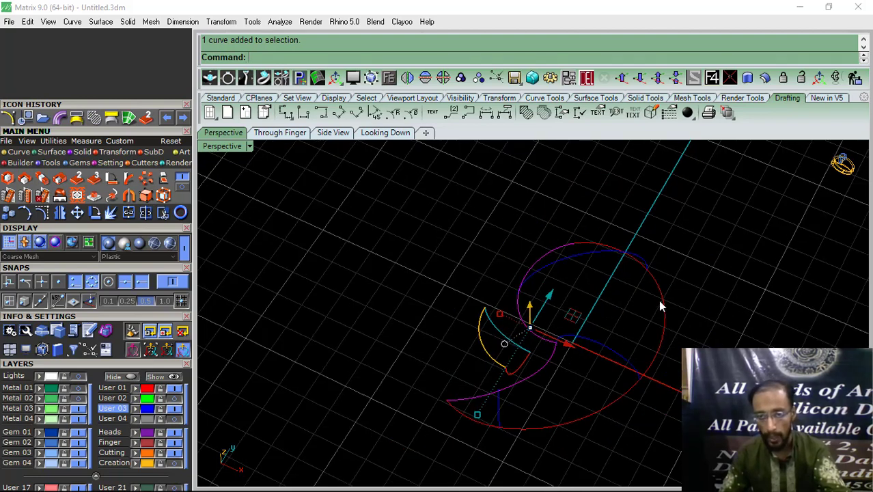
{"action": "left_click_drag", "start_coordinate": [728, 229], "coordinate": [395, 463]}
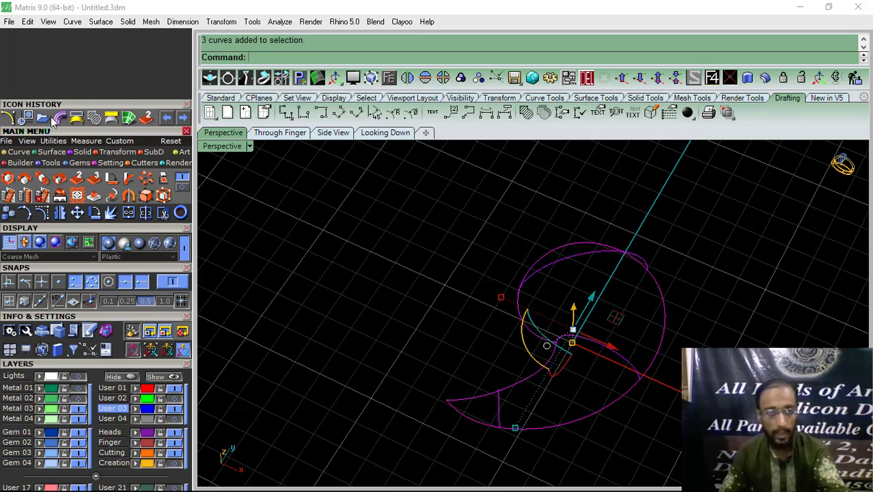
{"action": "left_click", "coordinate": [55, 153]}
{"action": "left_click", "coordinate": [164, 179]}
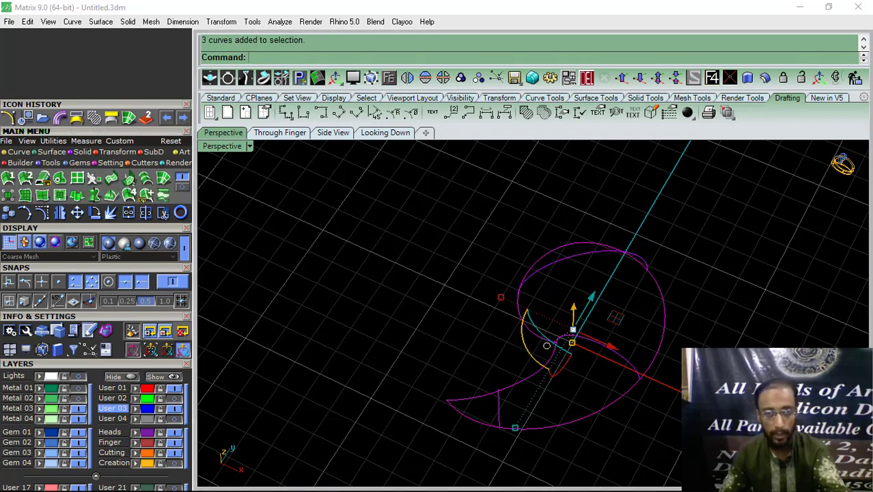
{"action": "left_click", "coordinate": [617, 262]}
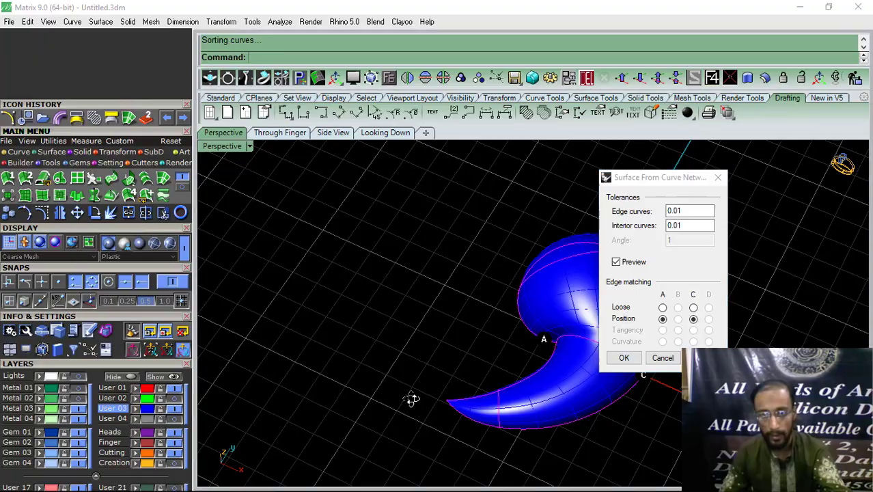
{"action": "right_click_drag", "start_coordinate": [413, 398], "coordinate": [586, 259]}
{"action": "left_click", "coordinate": [624, 360]}
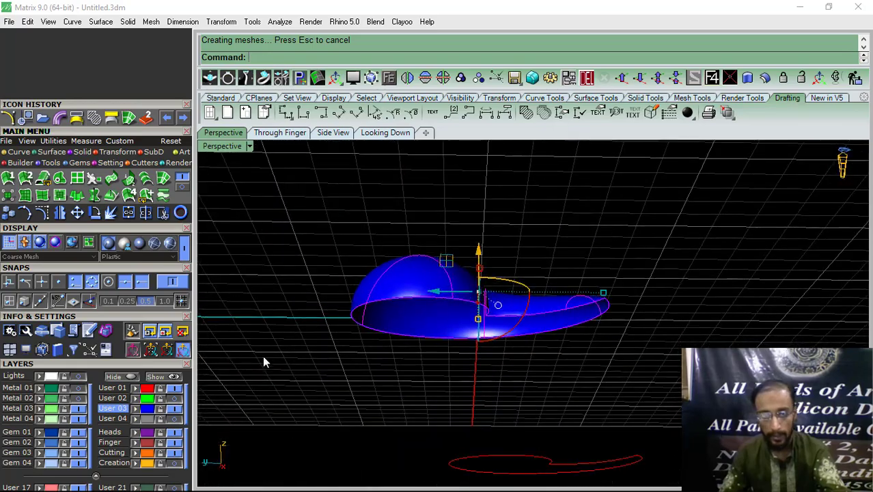
Step: Hide the User 01 layer with the construction curves, and assign the comma surface to the Heads layer and hide that layer
{"action": "left_click", "coordinate": [176, 388]}
{"action": "right_click_drag", "start_coordinate": [476, 376], "coordinate": [366, 218], "text": "shift"}
{"action": "left_click", "coordinate": [438, 303]}
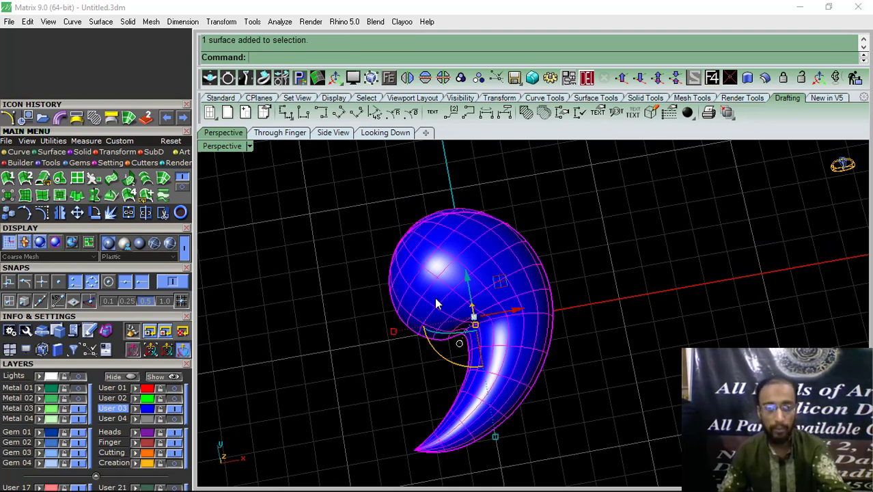
{"action": "left_click", "coordinate": [136, 433]}
{"action": "left_click", "coordinate": [174, 433]}
Step: Create a sphere with a radius of 0.35 centred at the origin in the Looking Down view
{"action": "left_click", "coordinate": [384, 133]}
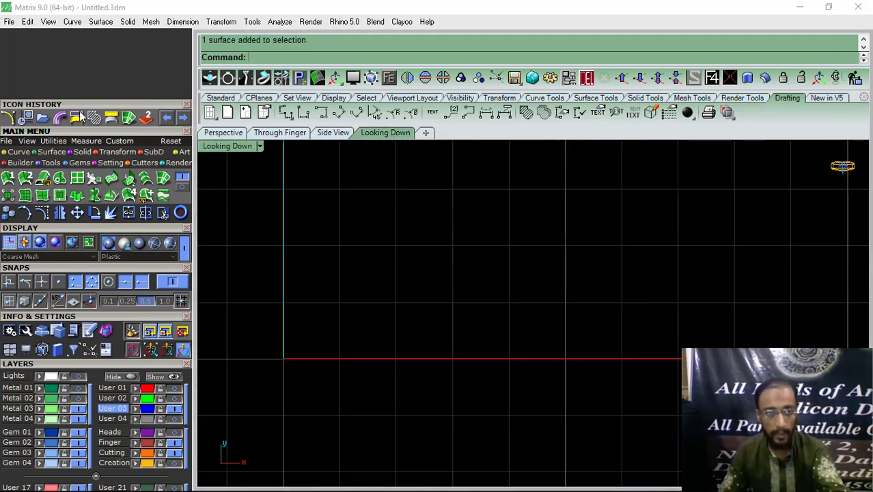
{"action": "left_click", "coordinate": [77, 153]}
{"action": "left_click", "coordinate": [41, 197]}
{"action": "scroll", "coordinate": [451, 228], "scroll_direction": "down", "scroll_amount": 6}
{"action": "key", "text": "F4"}
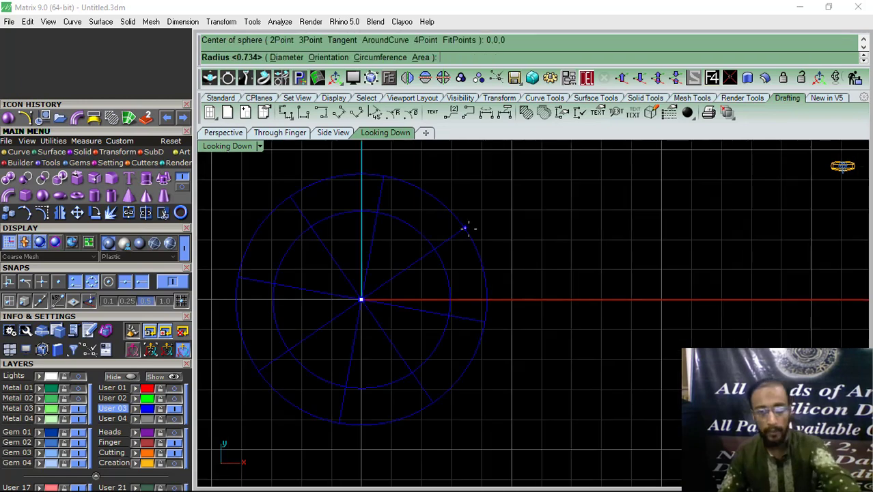
{"action": "right_click_drag", "start_coordinate": [492, 273], "coordinate": [536, 283]}
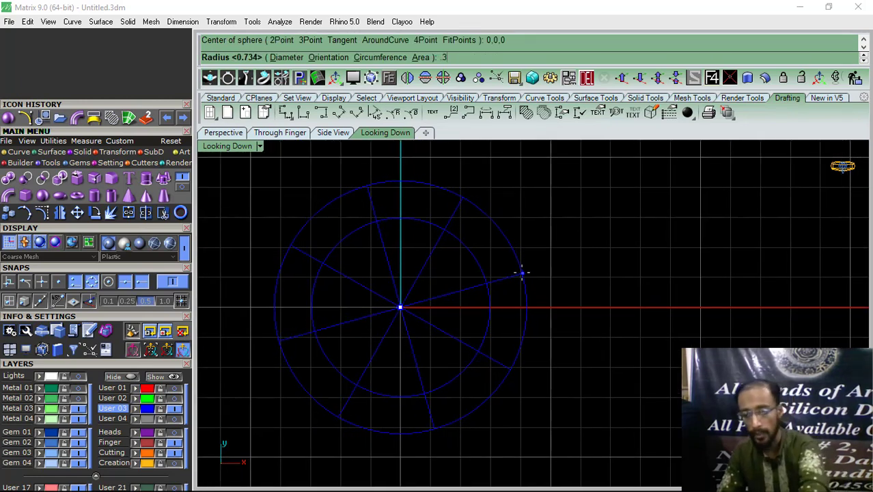
{"action": "type", "text": "3"}
{"action": "key", "text": "Return"}
{"action": "scroll", "coordinate": [431, 299], "scroll_direction": "up", "scroll_amount": 5}
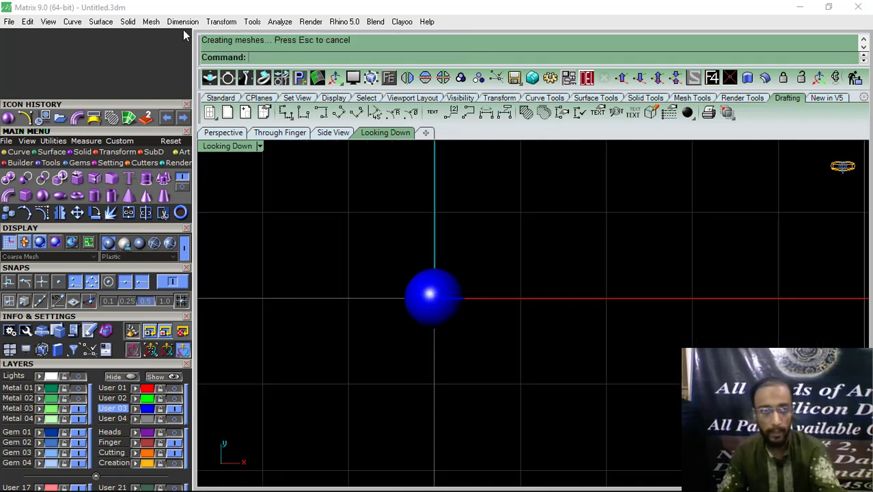
Step: Measure the sphere's diameter with a temporary horizontal dimension, without placing it
{"action": "left_click", "coordinate": [183, 21]}
{"action": "left_click", "coordinate": [194, 59]}
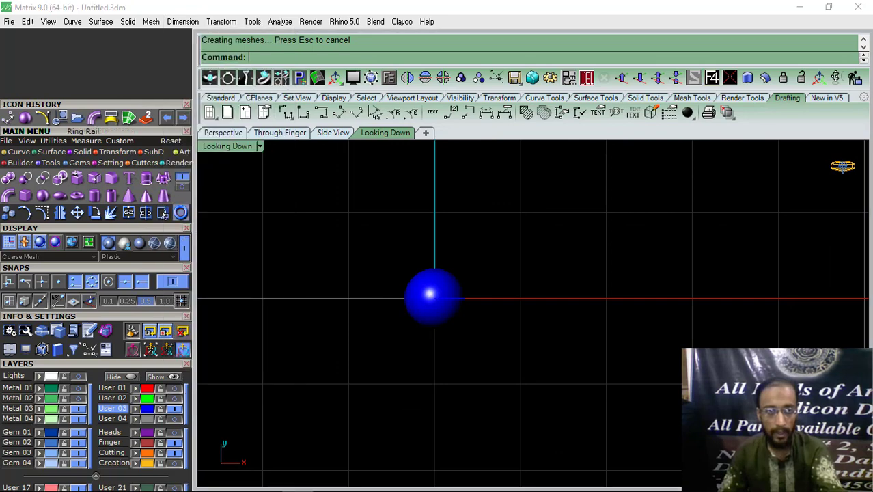
{"action": "left_click", "coordinate": [472, 295]}
{"action": "scroll", "coordinate": [405, 296], "scroll_direction": "up", "scroll_amount": 3}
{"action": "left_click", "coordinate": [406, 288]}
{"action": "scroll", "coordinate": [404, 287], "scroll_direction": "down", "scroll_amount": 5}
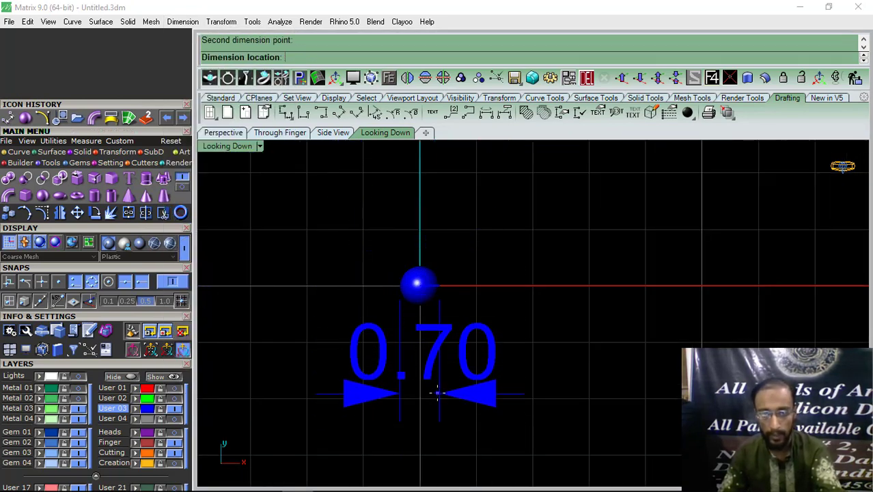
{"action": "key", "text": "Escape"}
Step: Draw a both-sided horizontal line through the sphere's centre at the origin in the Through Finger view
{"action": "left_click", "coordinate": [422, 305]}
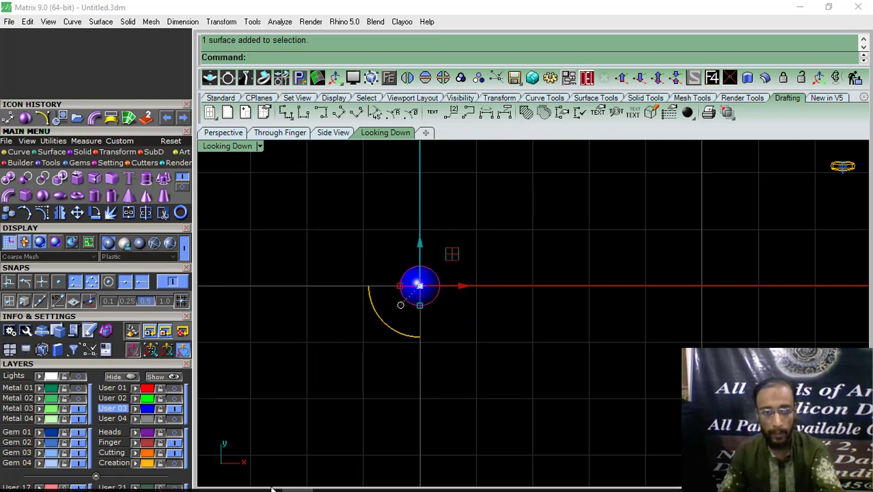
{"action": "left_click", "coordinate": [284, 134]}
{"action": "left_click", "coordinate": [19, 153]}
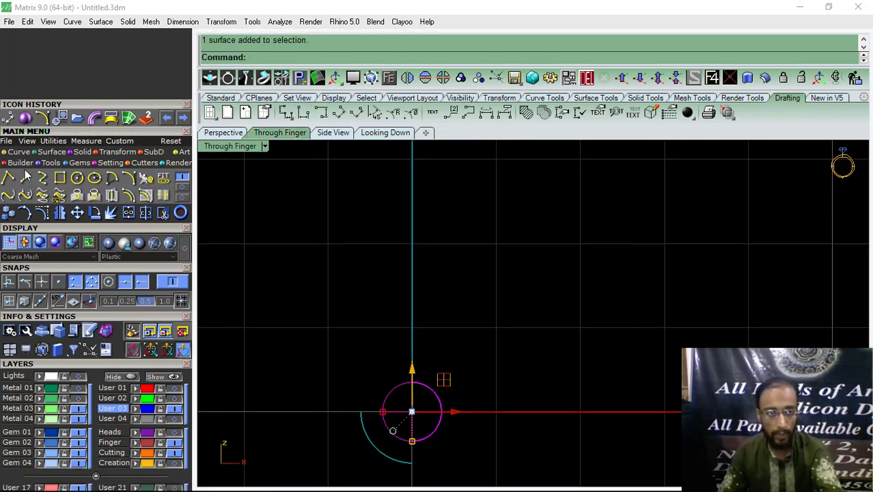
{"action": "left_click", "coordinate": [25, 179]}
{"action": "scroll", "coordinate": [531, 301], "scroll_direction": "down", "scroll_amount": 6}
{"action": "key", "text": "F4"}
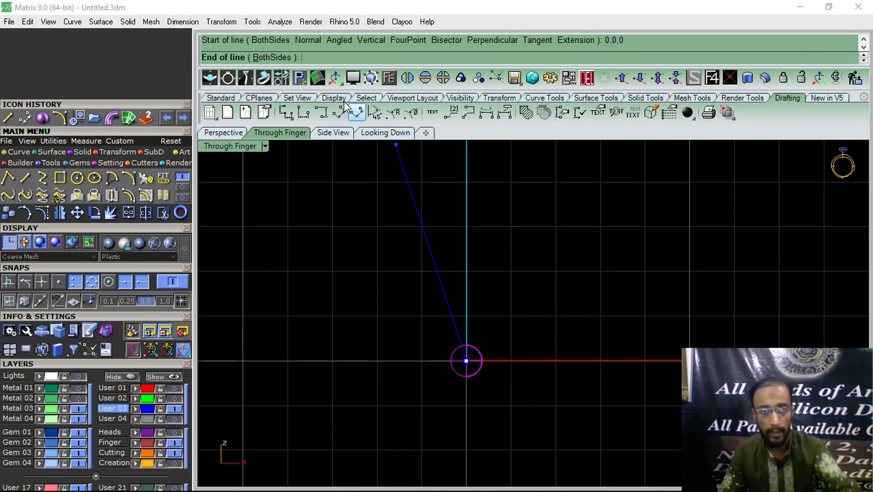
{"action": "left_click", "coordinate": [278, 58]}
{"action": "left_click", "coordinate": [316, 359]}
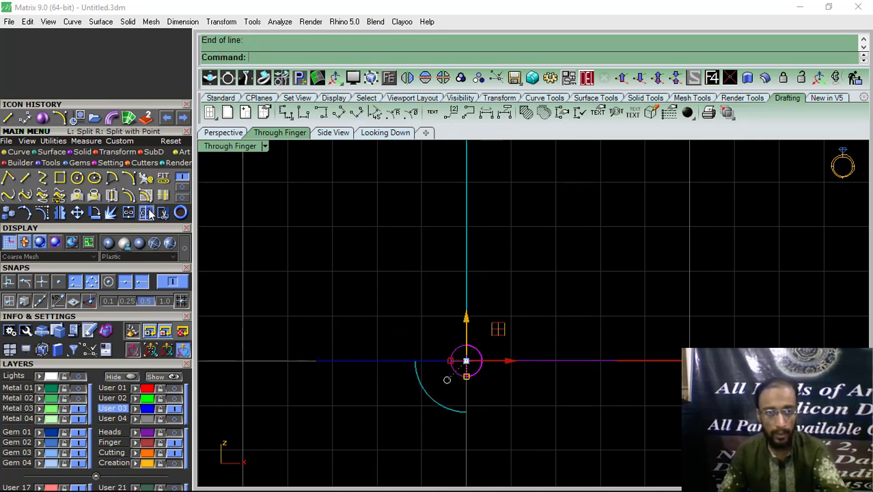
Step: Split the sphere with the horizontal line and delete the lower half together with the line
{"action": "left_click", "coordinate": [163, 212]}
{"action": "right_click", "coordinate": [553, 397]}
{"action": "scroll", "coordinate": [473, 372], "scroll_direction": "up", "scroll_amount": 4}
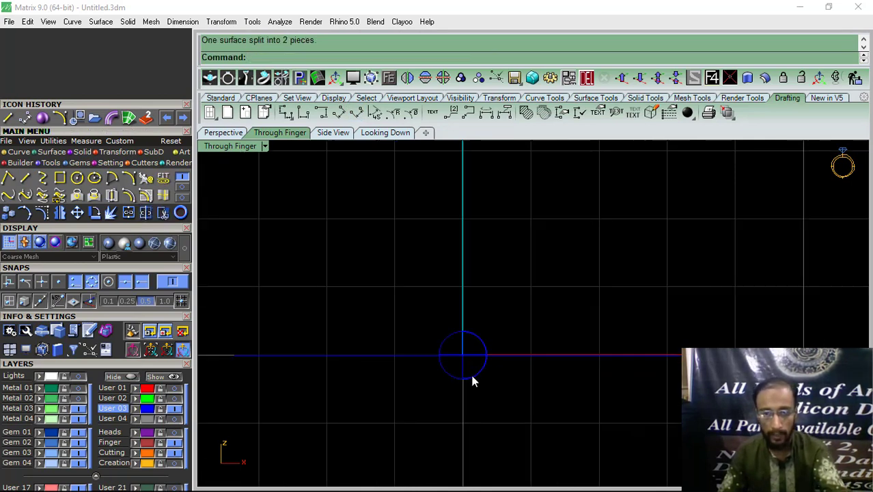
{"action": "left_click", "coordinate": [471, 376]}
{"action": "left_click", "coordinate": [606, 355], "text": "shift"}
{"action": "key", "text": "Delete"}
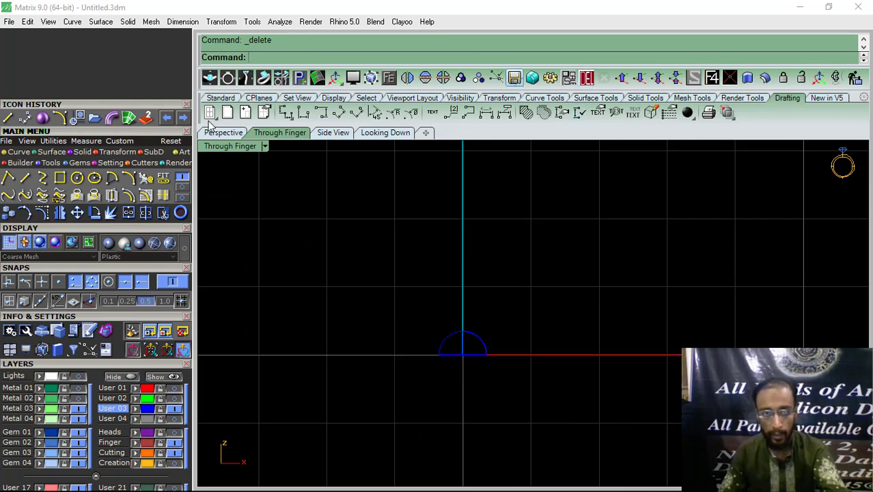
Step: Offset the half-sphere surface inward as a solid with the input surface deleted, forming a hollow dome
{"action": "left_click", "coordinate": [214, 133]}
{"action": "right_click_drag", "start_coordinate": [532, 390], "coordinate": [517, 316]}
{"action": "left_click", "coordinate": [517, 316]}
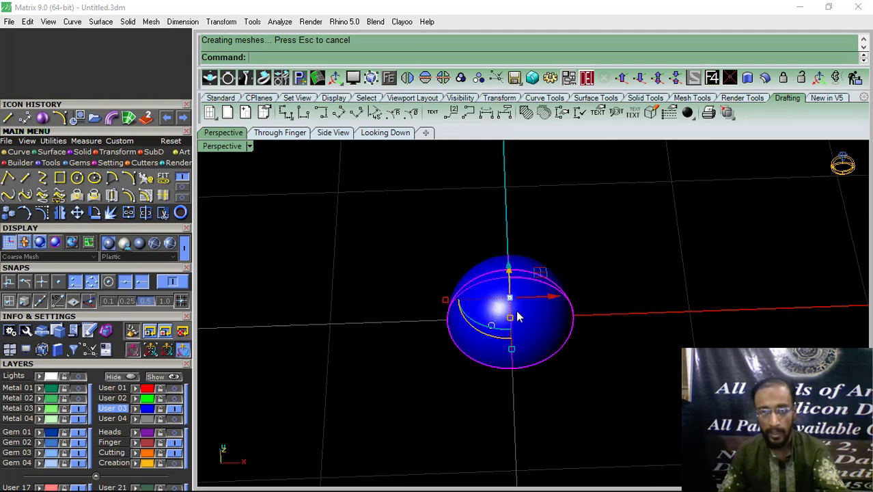
{"action": "left_click", "coordinate": [765, 78]}
{"action": "left_click", "coordinate": [535, 347]}
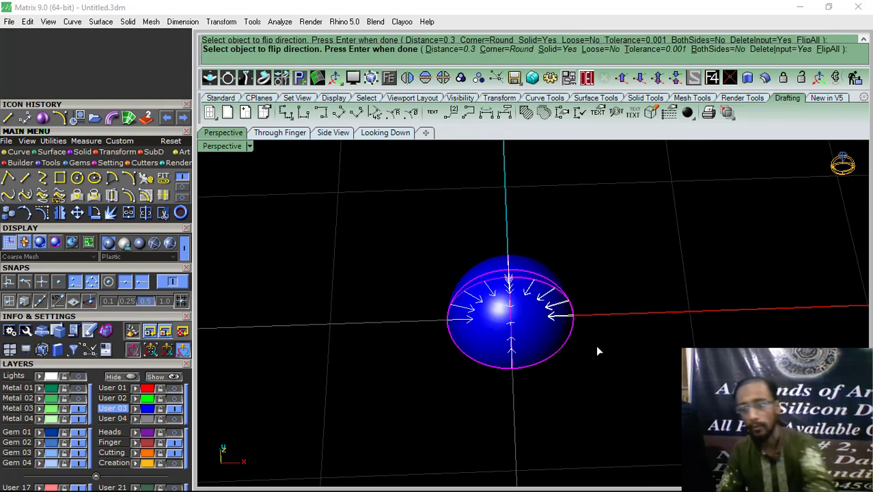
{"action": "key", "text": "Return"}
{"action": "right_click_drag", "start_coordinate": [603, 343], "coordinate": [537, 338]}
{"action": "left_click", "coordinate": [536, 335]}
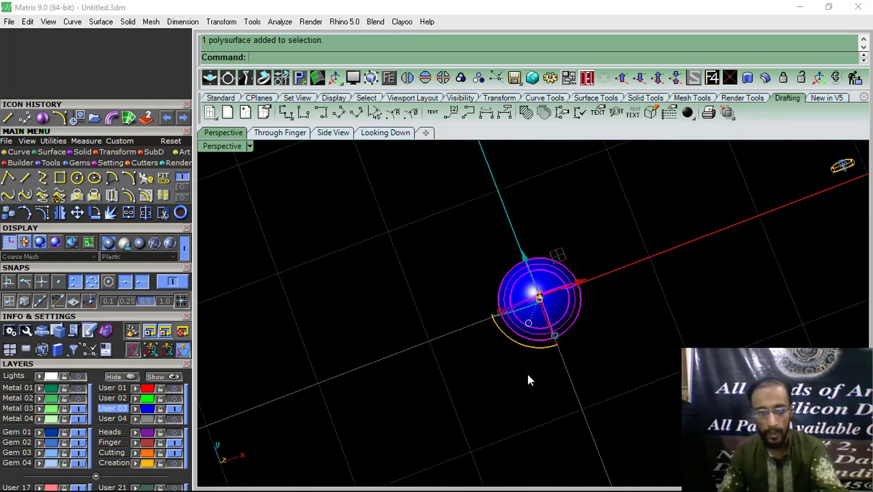
Step: Show the Heads layer and select the comma surface
{"action": "left_click", "coordinate": [176, 433]}
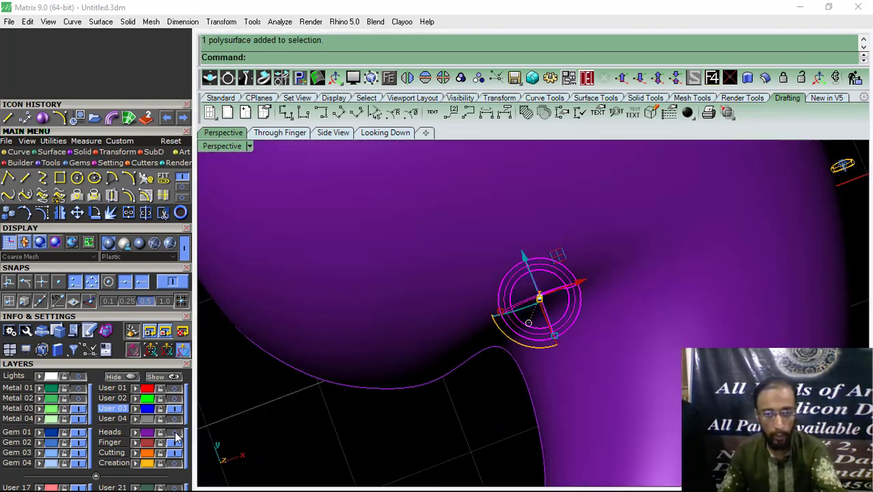
{"action": "scroll", "coordinate": [453, 409], "scroll_direction": "down", "scroll_amount": 5}
{"action": "left_click", "coordinate": [396, 432]}
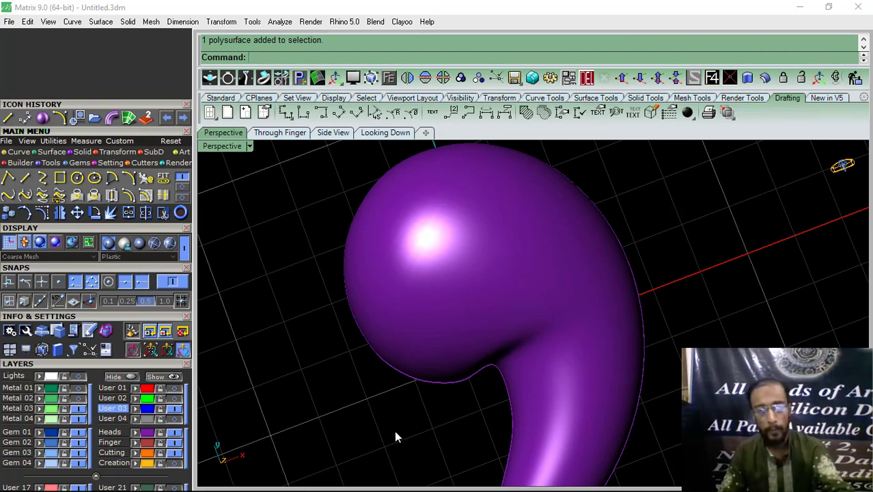
{"action": "scroll", "coordinate": [409, 425], "scroll_direction": "down", "scroll_amount": 8}
{"action": "right_click_drag", "start_coordinate": [456, 404], "coordinate": [283, 452]}
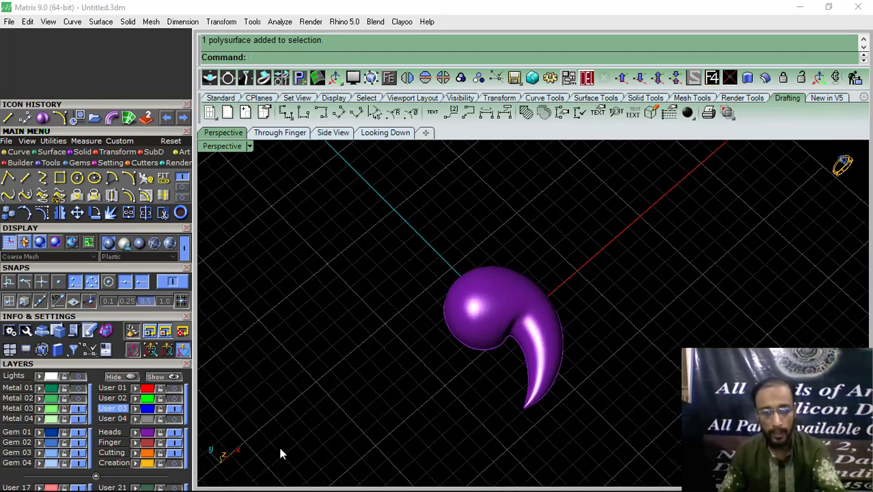
{"action": "left_click", "coordinate": [360, 483]}
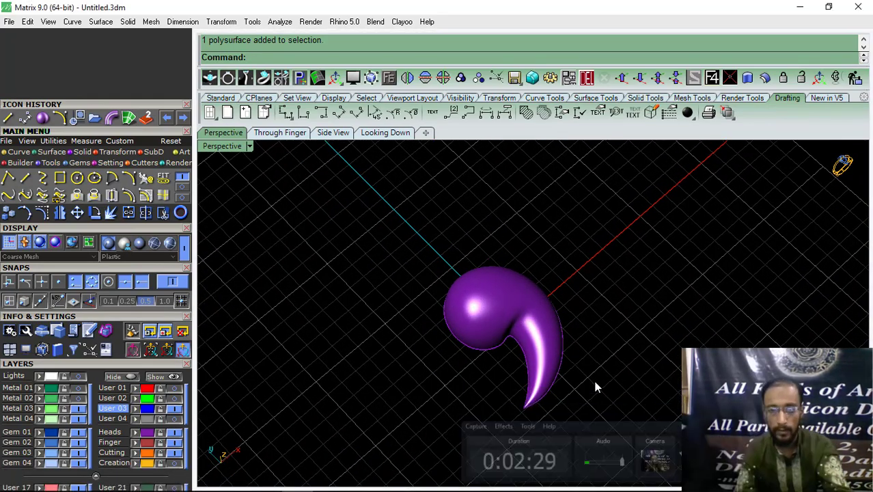
{"action": "right_click_drag", "start_coordinate": [595, 385], "coordinate": [470, 354]}
{"action": "left_click", "coordinate": [468, 353], "text": "ctrl+shift"}
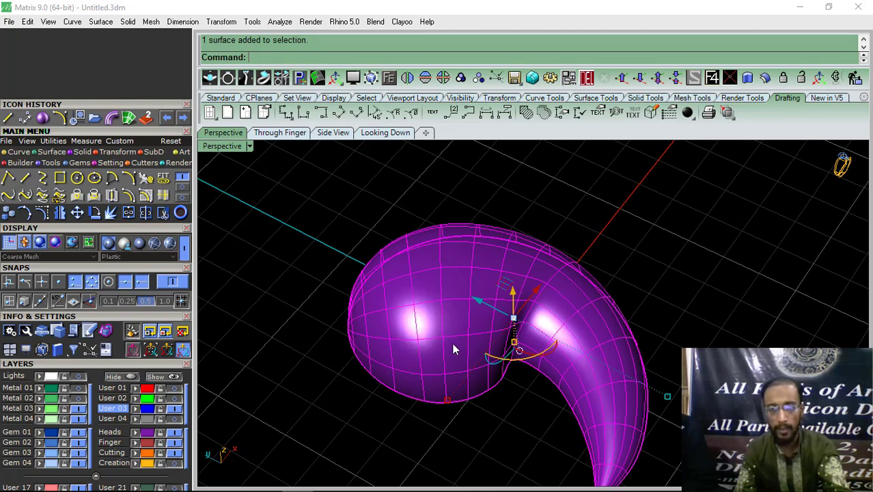
Step: Run Bead on Surface on the comma surface in Object mode with the hollow half-sphere as the object to orient
{"action": "left_click", "coordinate": [390, 78]}
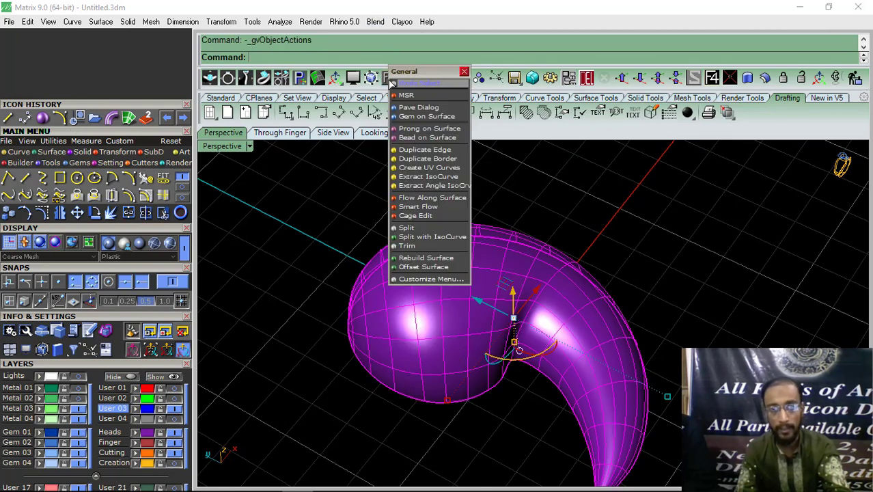
{"action": "left_click", "coordinate": [428, 137]}
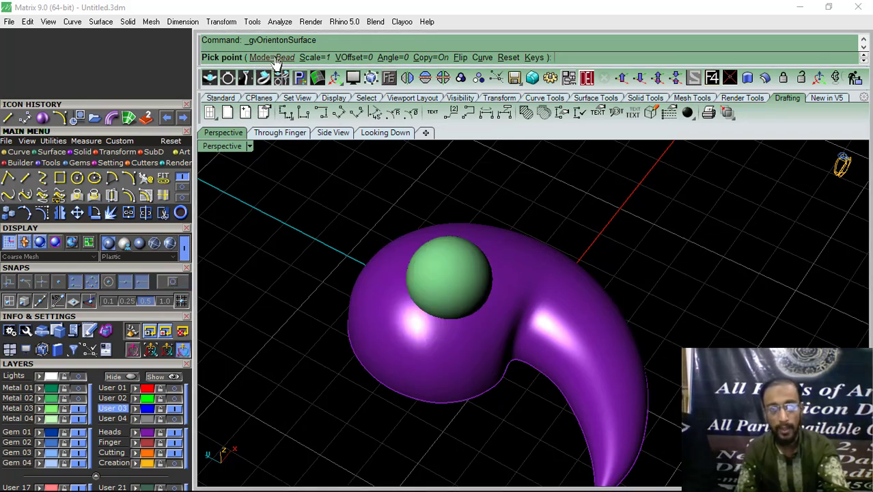
{"action": "left_click", "coordinate": [274, 58]}
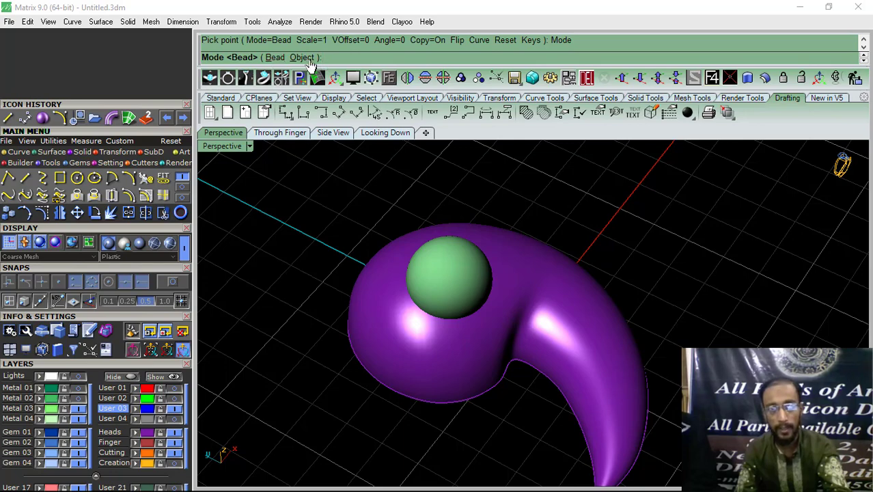
{"action": "left_click", "coordinate": [302, 57]}
{"action": "right_click_drag", "start_coordinate": [444, 341], "coordinate": [506, 239]}
{"action": "scroll", "coordinate": [518, 307], "scroll_direction": "up", "scroll_amount": 8}
{"action": "left_click", "coordinate": [502, 313]}
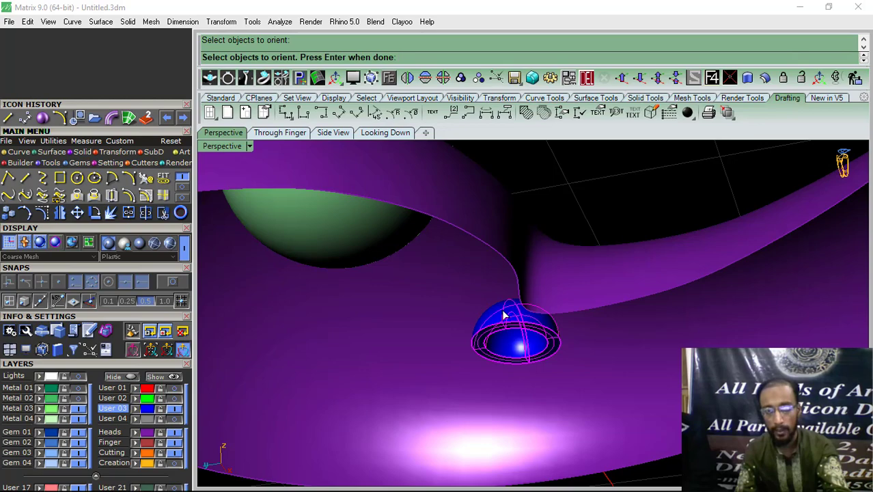
{"action": "right_click", "coordinate": [504, 315]}
Step: Set the bead's vertical offset to -0.1 so it sinks into the comma surface
{"action": "scroll", "coordinate": [587, 248], "scroll_direction": "down", "scroll_amount": 6}
{"action": "right_click_drag", "start_coordinate": [536, 212], "coordinate": [582, 317]}
{"action": "right_click_drag", "start_coordinate": [509, 363], "coordinate": [437, 349]}
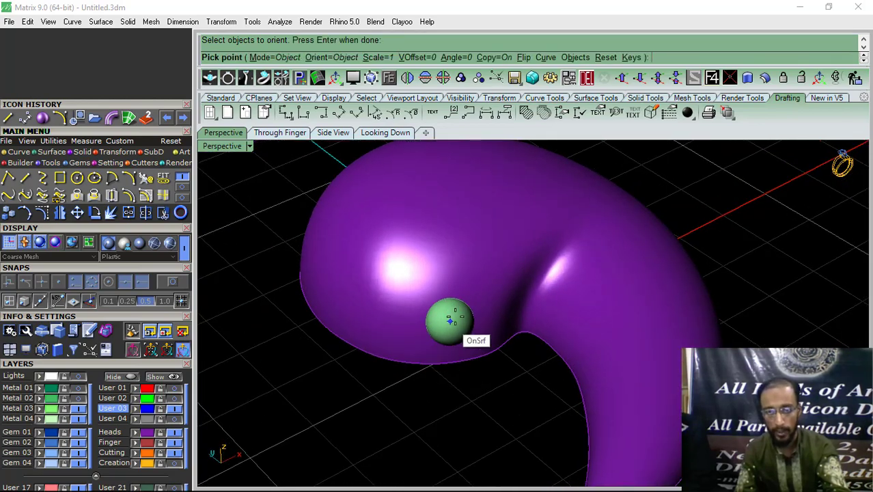
{"action": "scroll", "coordinate": [454, 316], "scroll_direction": "up", "scroll_amount": 6}
{"action": "right_click_drag", "start_coordinate": [498, 323], "coordinate": [657, 291]}
{"action": "scroll", "coordinate": [739, 229], "scroll_direction": "up", "scroll_amount": 3}
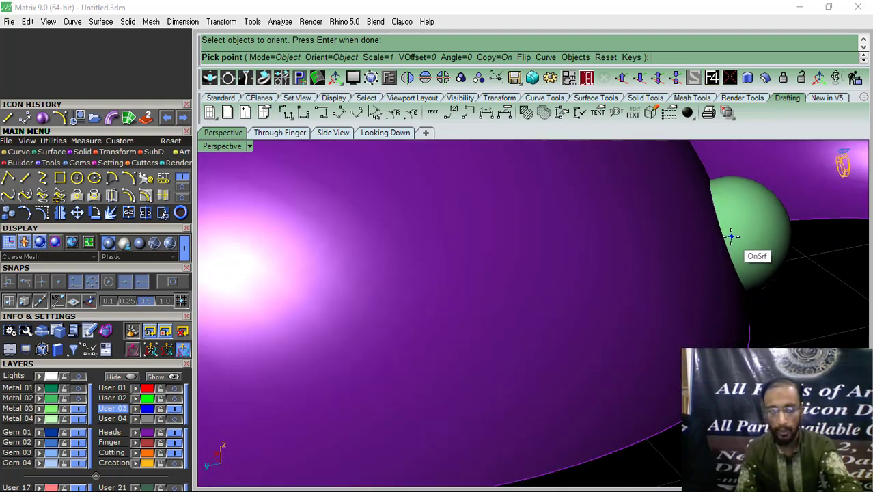
{"action": "key", "text": "Up"}
{"action": "key", "text": "Down"}
{"action": "key", "text": "Down"}
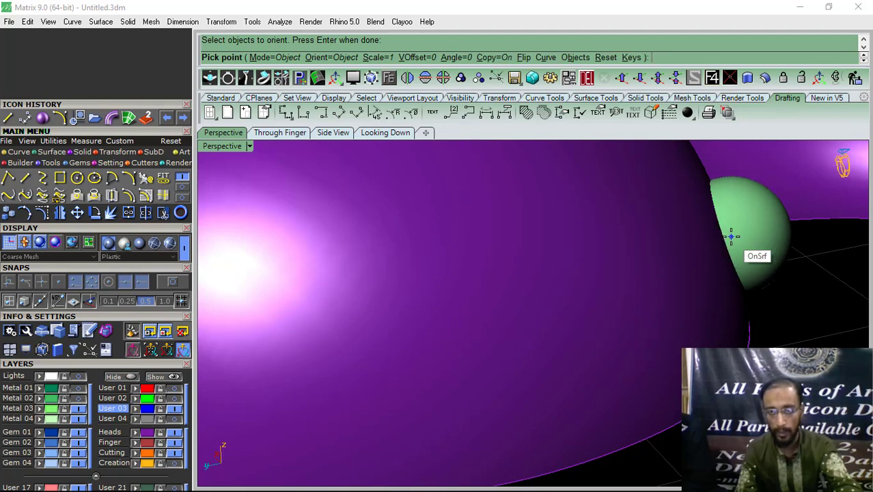
{"action": "scroll", "coordinate": [595, 254], "scroll_direction": "down", "scroll_amount": 6}
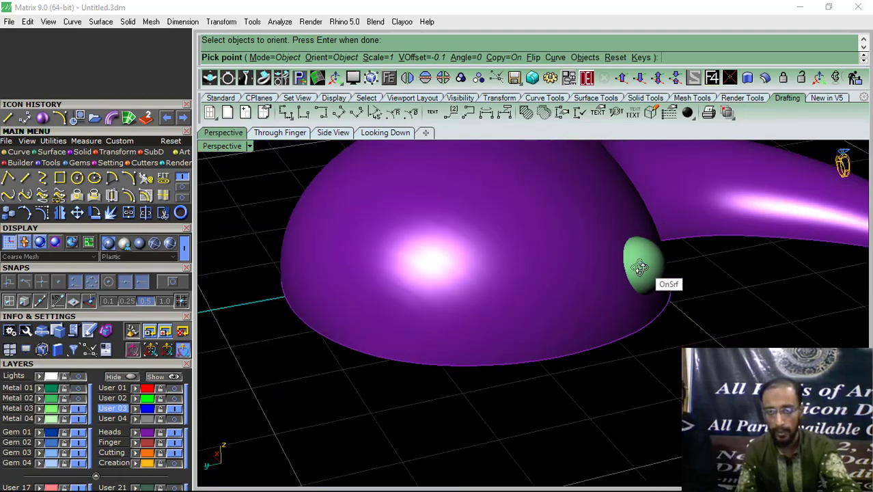
Step: Place the first beads side by side along the comma's base edge, starting at the inner notch between head and tail
{"action": "right_click_drag", "start_coordinate": [620, 250], "coordinate": [497, 275]}
{"action": "scroll", "coordinate": [523, 296], "scroll_direction": "up", "scroll_amount": 6}
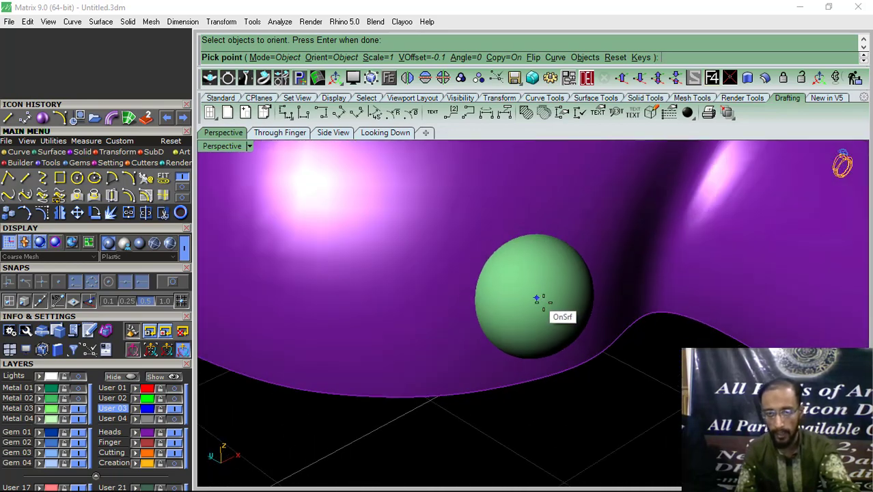
{"action": "right_click_drag", "start_coordinate": [554, 313], "coordinate": [492, 276]}
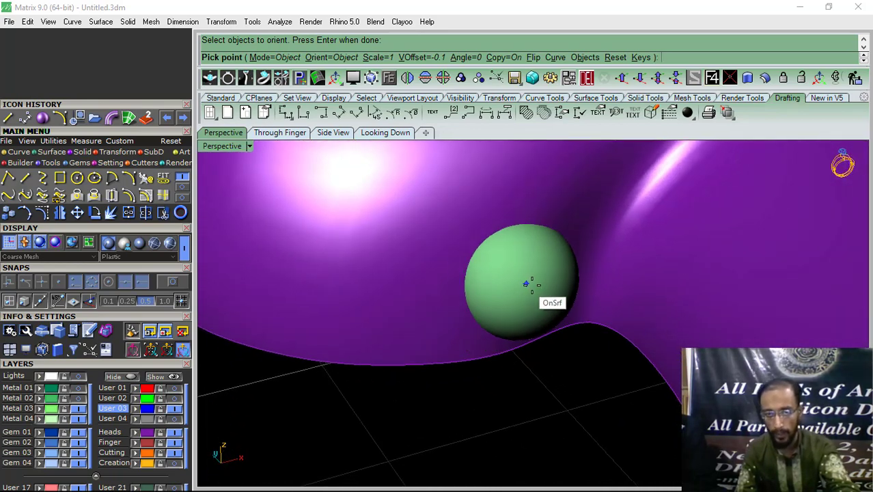
{"action": "left_click", "coordinate": [544, 283]}
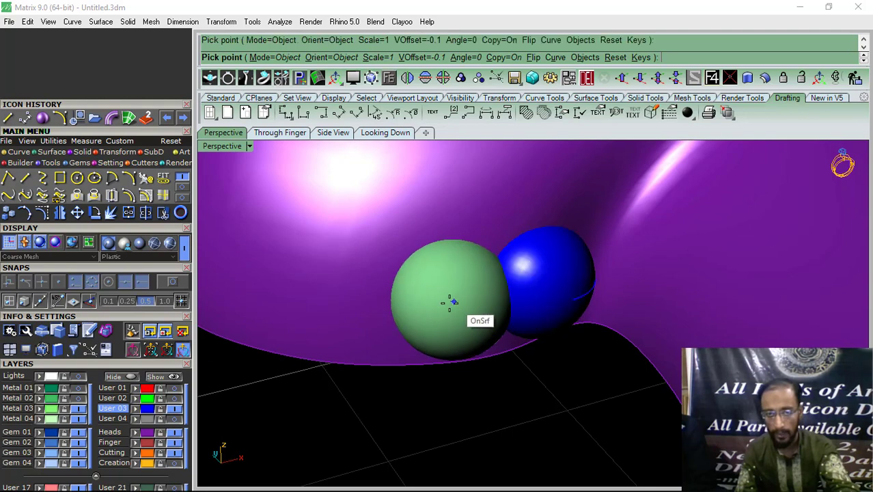
{"action": "left_click", "coordinate": [431, 309]}
{"action": "right_click_drag", "start_coordinate": [431, 309], "coordinate": [504, 283]}
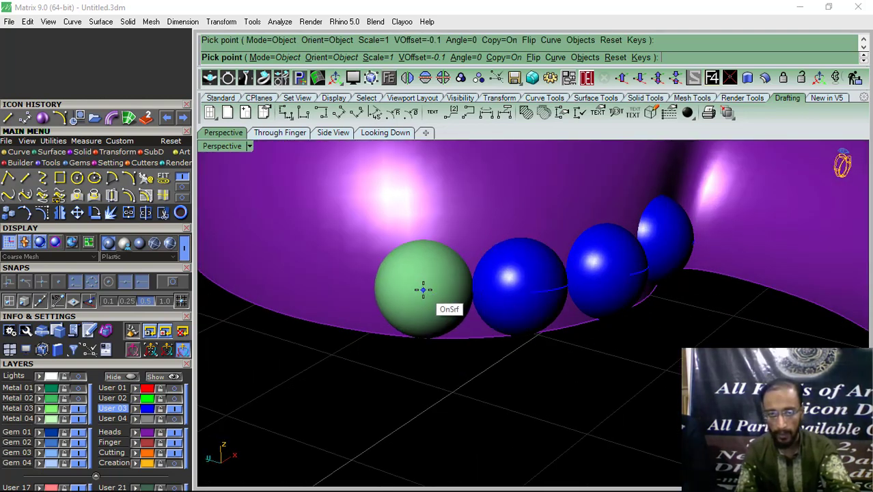
{"action": "left_click", "coordinate": [422, 289]}
{"action": "right_click_drag", "start_coordinate": [422, 288], "coordinate": [516, 285]}
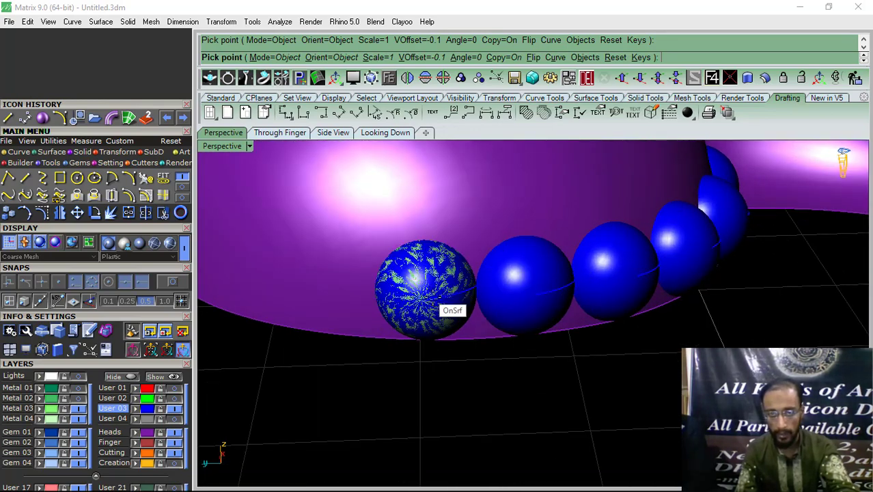
Step: Continue the touching bead row along the base edge on the inner side of the rounded head
{"action": "scroll", "coordinate": [596, 257], "scroll_direction": "down", "scroll_amount": 7}
{"action": "right_click_drag", "start_coordinate": [530, 297], "coordinate": [583, 297]}
{"action": "scroll", "coordinate": [557, 275], "scroll_direction": "up", "scroll_amount": 6}
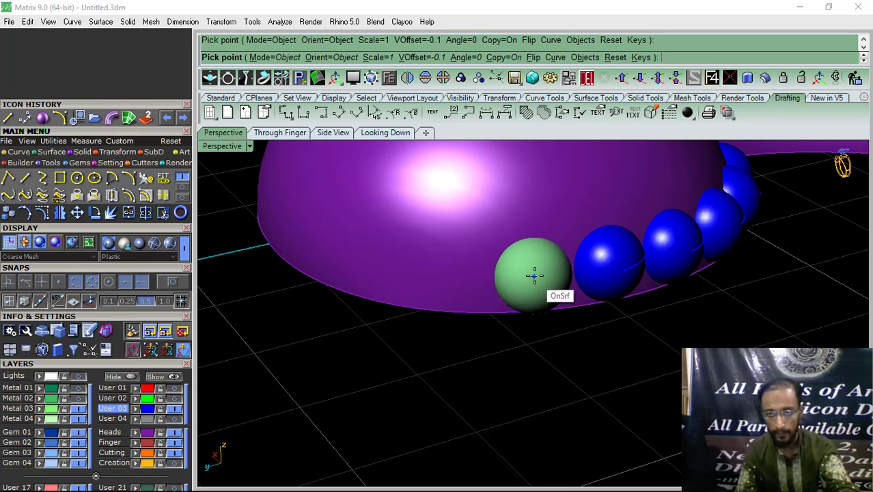
{"action": "left_click", "coordinate": [460, 274]}
{"action": "scroll", "coordinate": [584, 291], "scroll_direction": "down", "scroll_amount": 8}
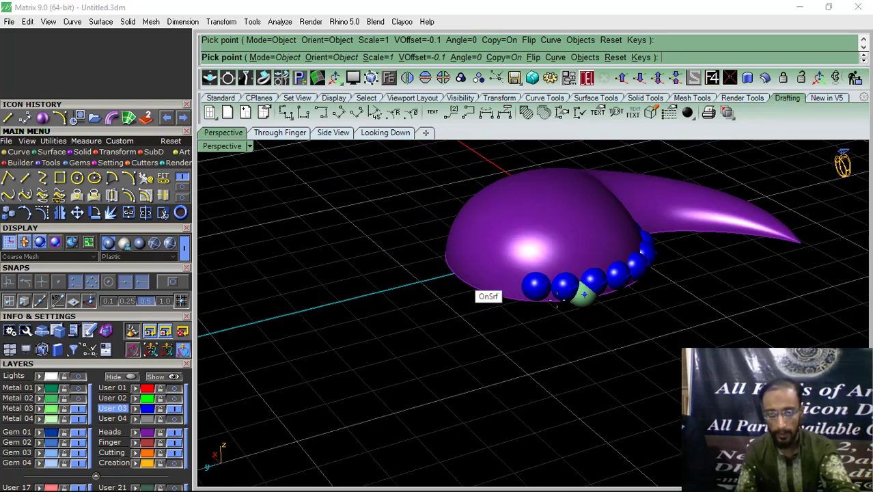
{"action": "right_click_drag", "start_coordinate": [553, 297], "coordinate": [589, 296]}
{"action": "scroll", "coordinate": [545, 290], "scroll_direction": "up", "scroll_amount": 8}
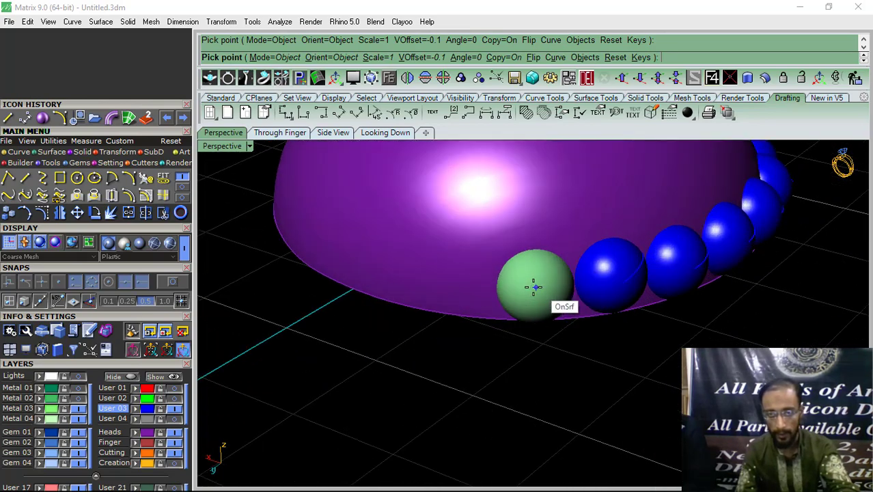
{"action": "left_click", "coordinate": [463, 285]}
Step: Extend the bead row around the base of the head's rounded end, keeping each bead against the previous one
{"action": "scroll", "coordinate": [596, 251], "scroll_direction": "down", "scroll_amount": 7}
{"action": "right_click_drag", "start_coordinate": [505, 310], "coordinate": [576, 312]}
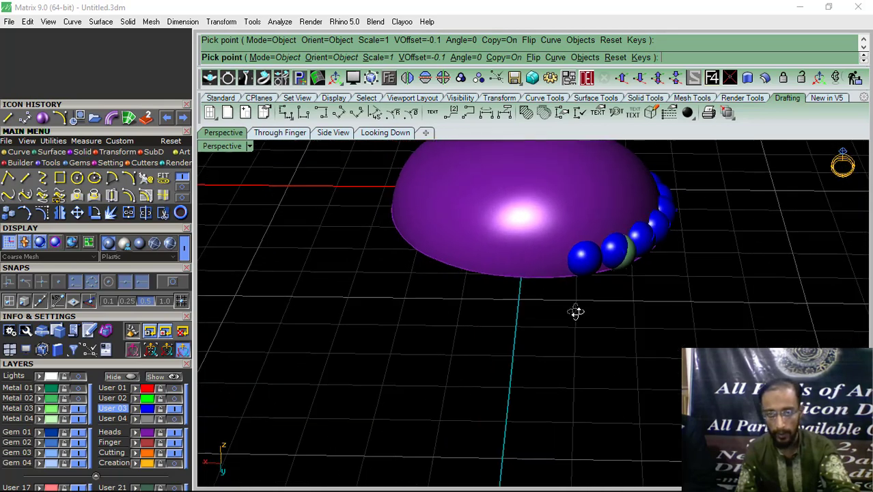
{"action": "scroll", "coordinate": [543, 259], "scroll_direction": "up", "scroll_amount": 10}
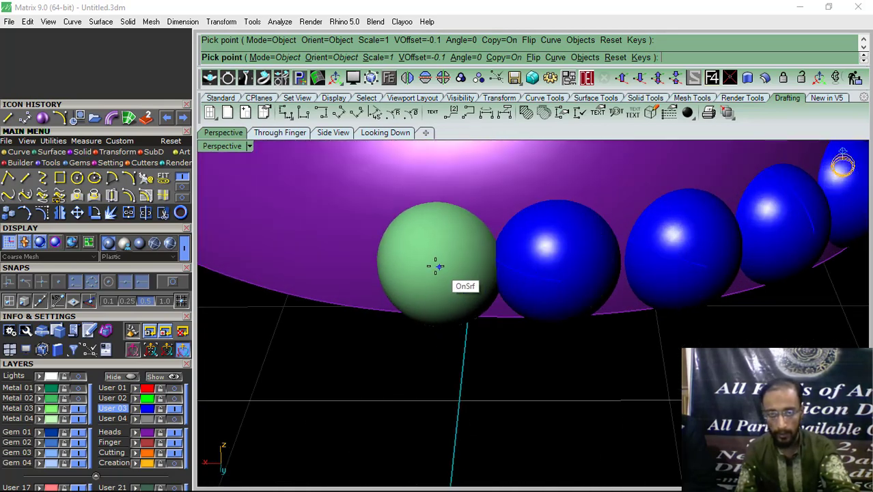
{"action": "left_click", "coordinate": [432, 263]}
{"action": "scroll", "coordinate": [565, 307], "scroll_direction": "down", "scroll_amount": 6}
{"action": "right_click_drag", "start_coordinate": [478, 307], "coordinate": [563, 318]}
{"action": "scroll", "coordinate": [478, 304], "scroll_direction": "up", "scroll_amount": 4}
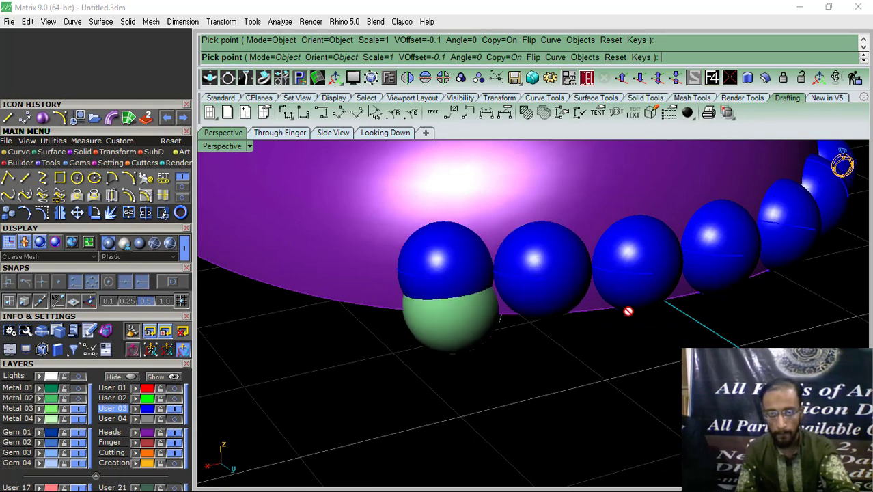
Step: Carry the bead row around the back of the head onto the comma's outer convex edge
{"action": "right_click_drag", "start_coordinate": [628, 311], "coordinate": [554, 300]}
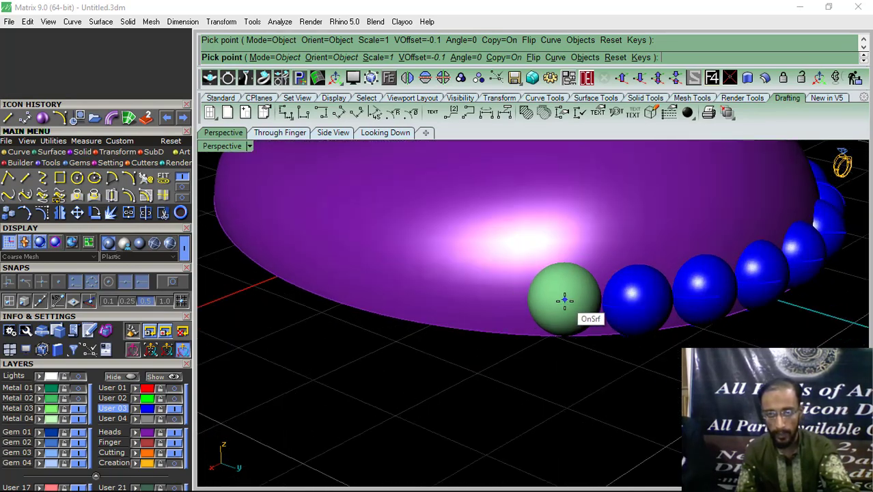
{"action": "right_click_drag", "start_coordinate": [496, 328], "coordinate": [509, 302]}
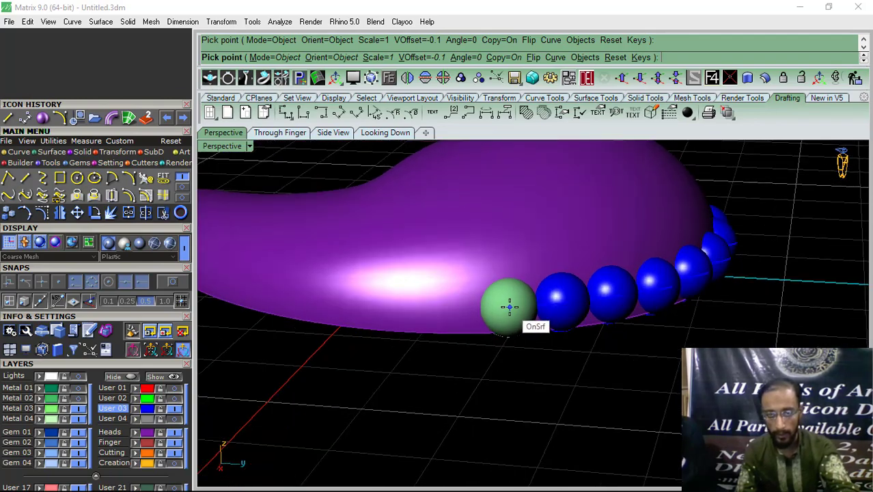
{"action": "right_click_drag", "start_coordinate": [570, 310], "coordinate": [448, 298]}
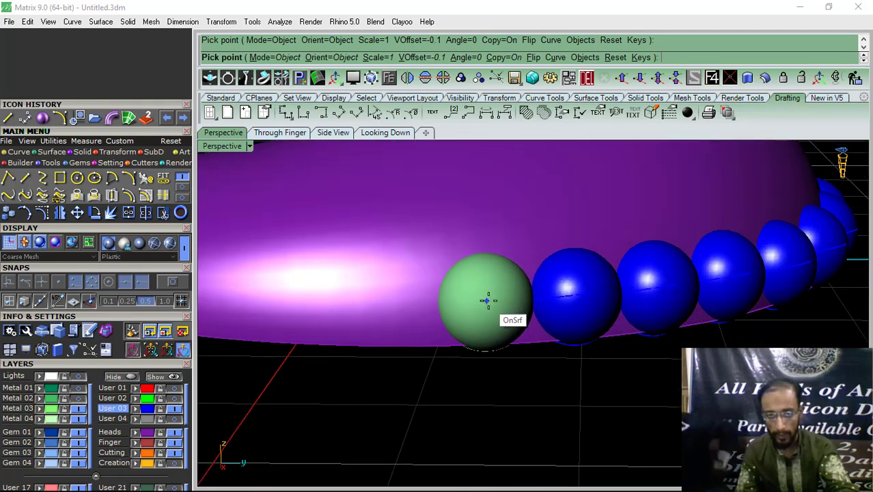
{"action": "scroll", "coordinate": [561, 287], "scroll_direction": "down", "scroll_amount": 6}
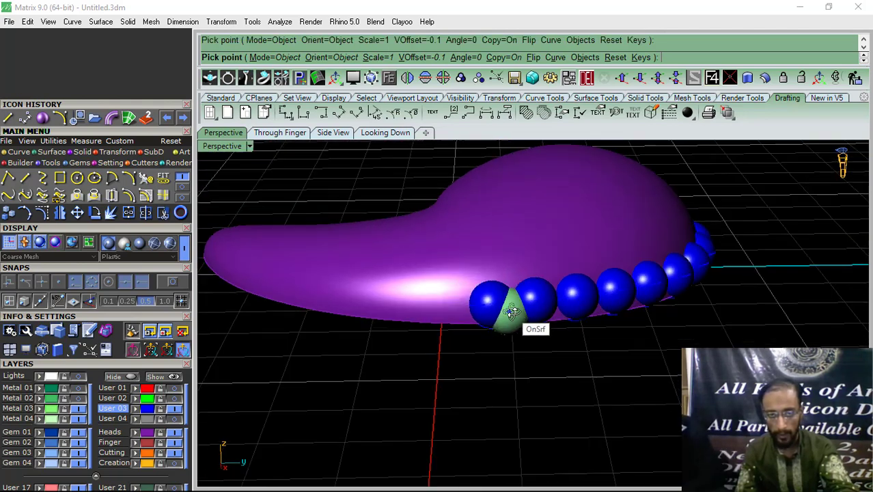
{"action": "scroll", "coordinate": [432, 304], "scroll_direction": "up", "scroll_amount": 6}
{"action": "left_click", "coordinate": [473, 307]}
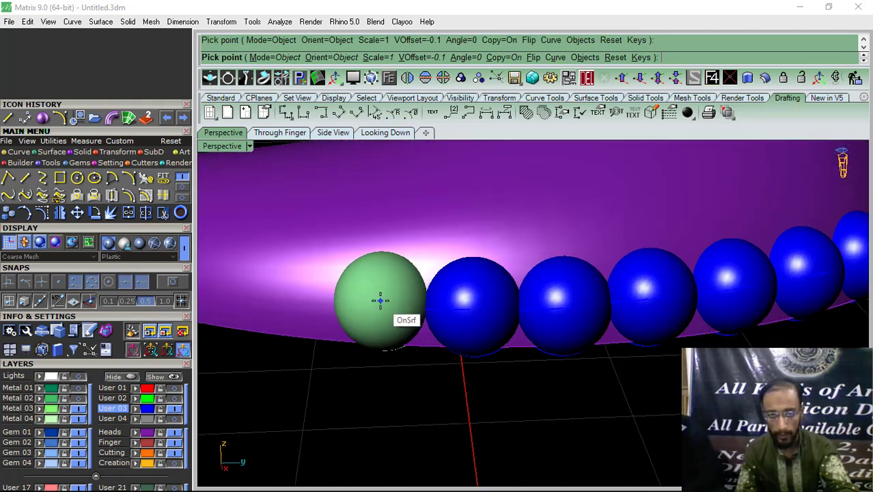
Step: Add touching beads along the outer edge where the head narrows into the tail
{"action": "left_click", "coordinate": [385, 302]}
{"action": "scroll", "coordinate": [585, 275], "scroll_direction": "down", "scroll_amount": 5}
{"action": "right_click_drag", "start_coordinate": [544, 308], "coordinate": [581, 308]}
{"action": "scroll", "coordinate": [440, 293], "scroll_direction": "up", "scroll_amount": 5}
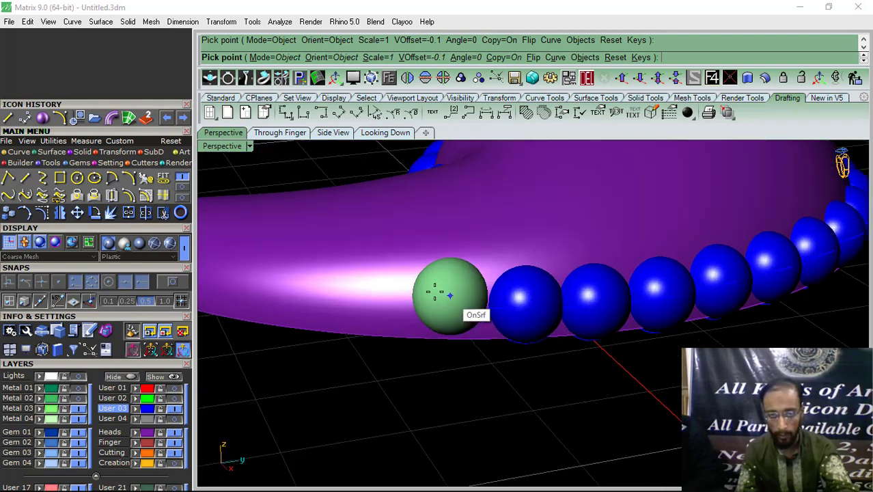
{"action": "right_click_drag", "start_coordinate": [463, 303], "coordinate": [510, 310]}
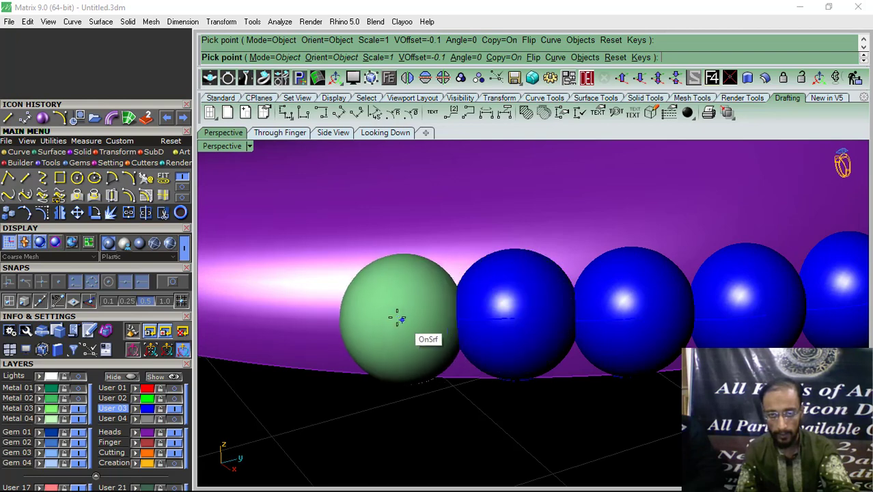
{"action": "right_click_drag", "start_coordinate": [397, 312], "coordinate": [512, 286]}
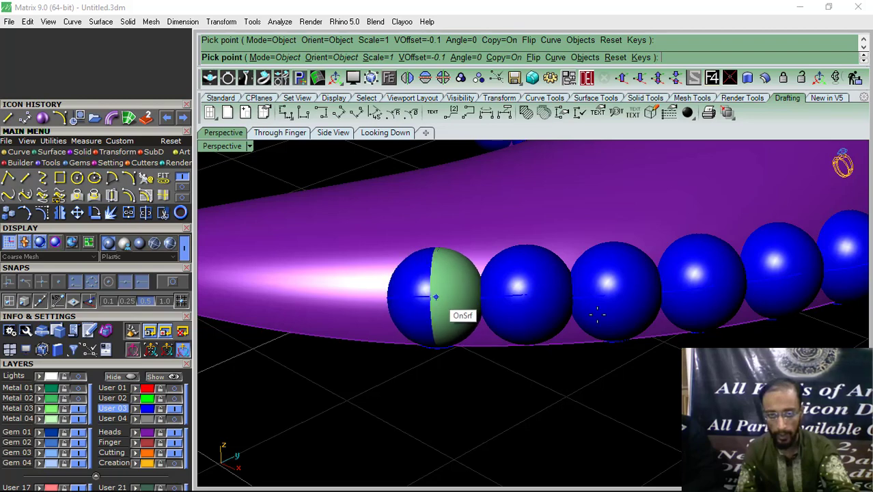
Step: Place beads along the tail's outer edge up to just before its pointed tip
{"action": "right_click_drag", "start_coordinate": [436, 297], "coordinate": [535, 307]}
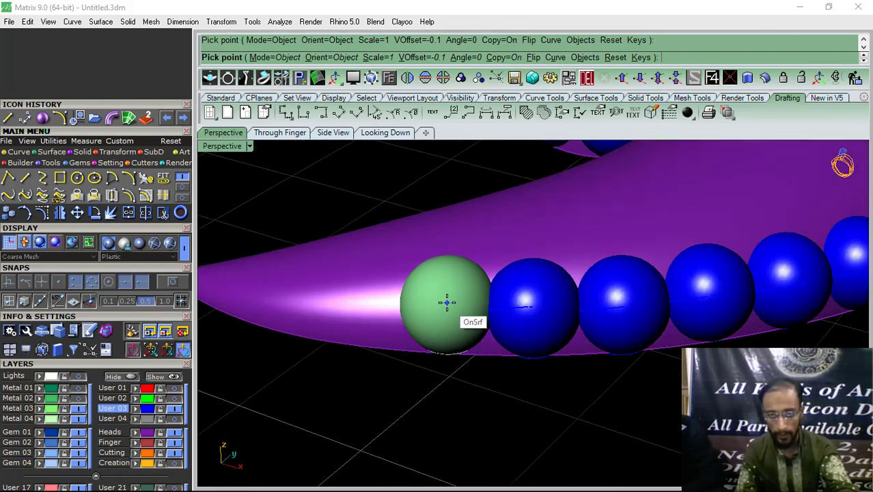
{"action": "right_click_drag", "start_coordinate": [673, 322], "coordinate": [532, 325]}
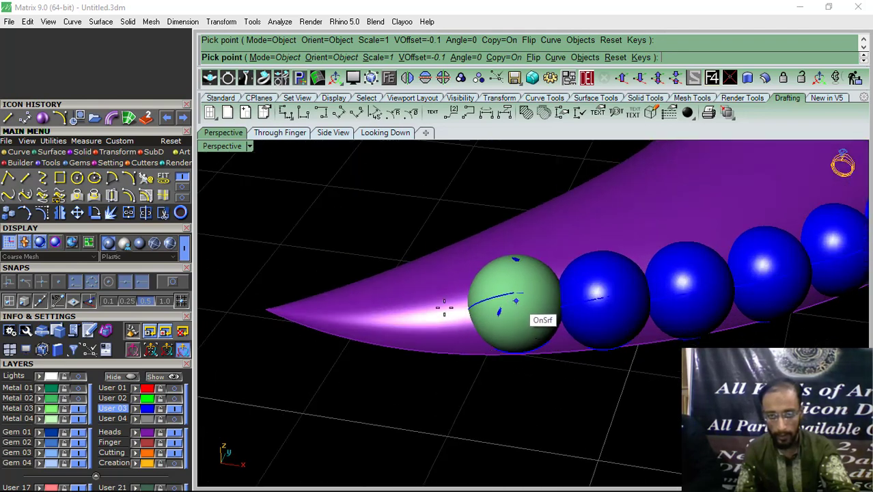
{"action": "right_click_drag", "start_coordinate": [683, 254], "coordinate": [598, 288]}
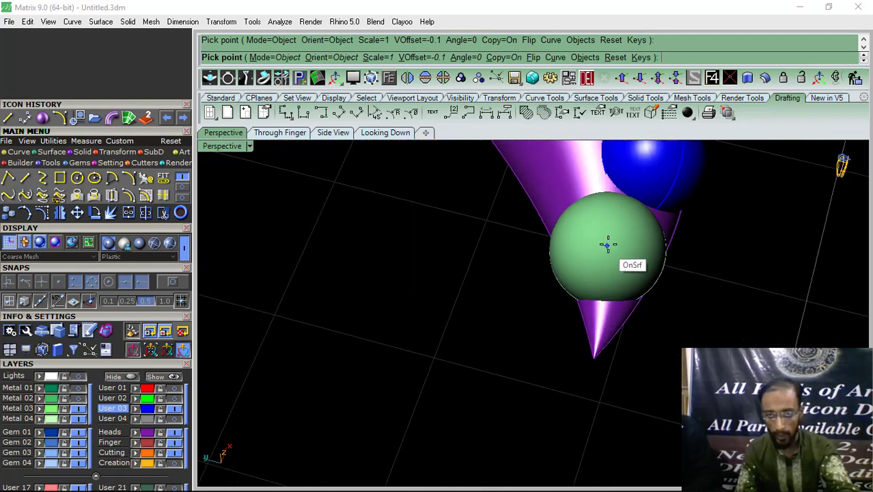
Step: Finish the outer row near the tail tip and start a second bead row beside it, working back from the tip
{"action": "right_click_drag", "start_coordinate": [608, 242], "coordinate": [600, 333]}
{"action": "scroll", "coordinate": [518, 288], "scroll_direction": "up", "scroll_amount": 5}
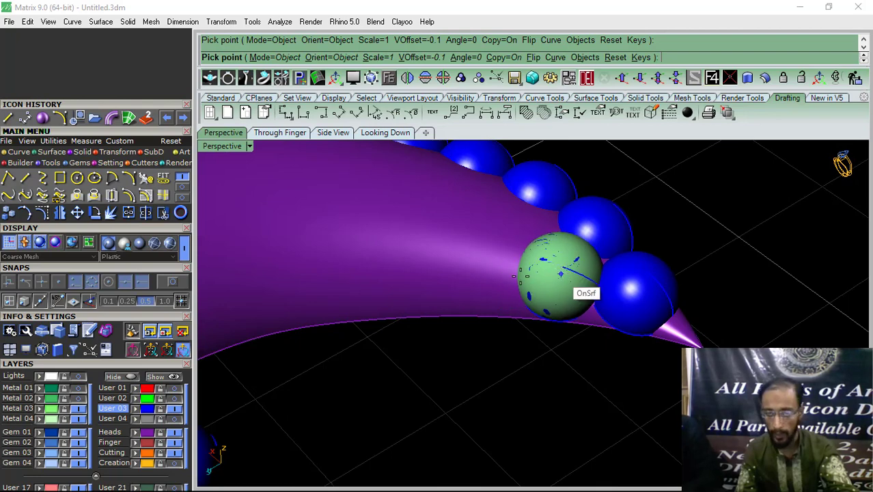
{"action": "right_click_drag", "start_coordinate": [521, 276], "coordinate": [420, 317]}
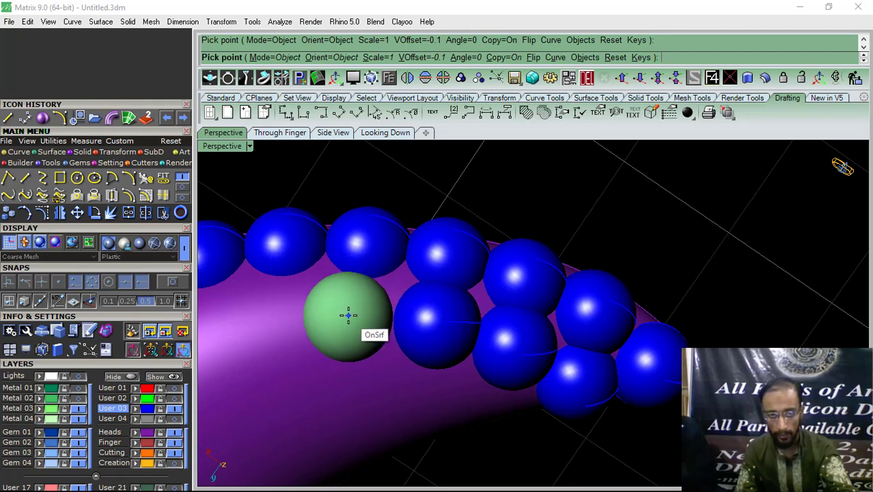
{"action": "left_click", "coordinate": [355, 314]}
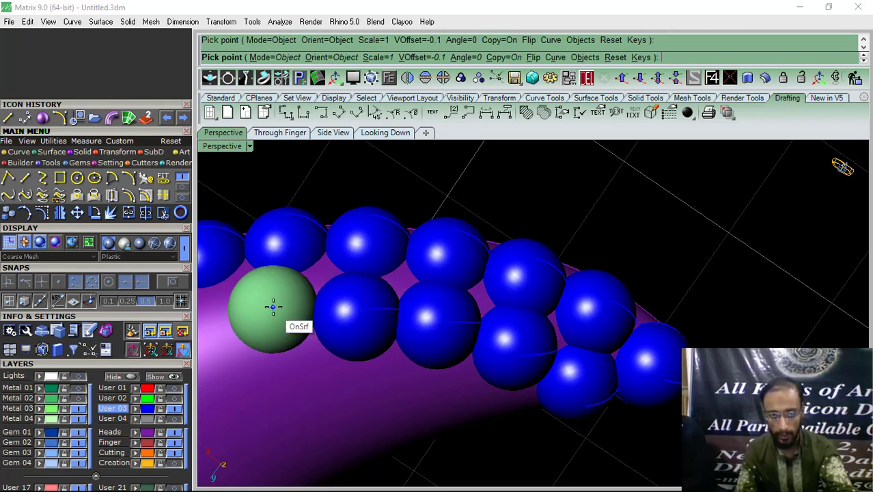
{"action": "left_click", "coordinate": [274, 307]}
Step: Continue the second bead row from the tail toward the head, nesting it against the inner side of the outer row
{"action": "scroll", "coordinate": [611, 266], "scroll_direction": "down", "scroll_amount": 5}
{"action": "right_click_drag", "start_coordinate": [615, 270], "coordinate": [684, 270]}
{"action": "scroll", "coordinate": [567, 315], "scroll_direction": "down", "scroll_amount": 4}
{"action": "right_click_drag", "start_coordinate": [551, 324], "coordinate": [523, 330]}
{"action": "scroll", "coordinate": [448, 304], "scroll_direction": "up", "scroll_amount": 7}
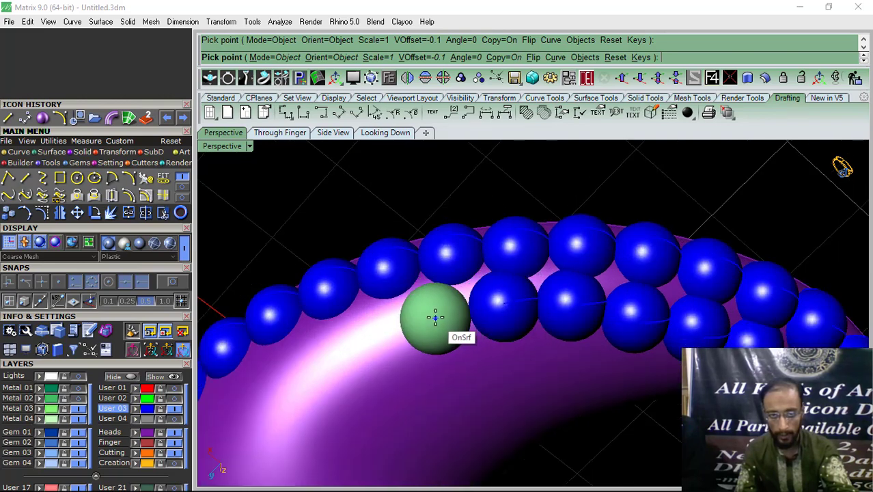
{"action": "right_click_drag", "start_coordinate": [396, 321], "coordinate": [540, 308]}
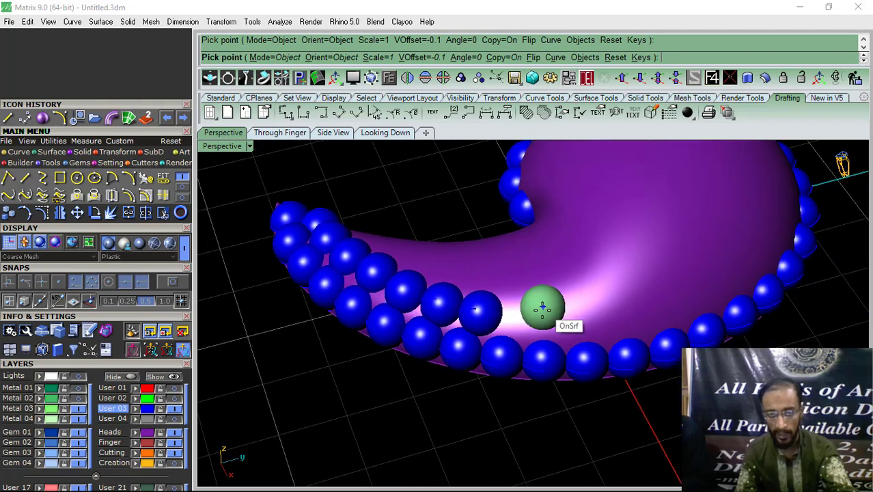
{"action": "scroll", "coordinate": [536, 314], "scroll_direction": "up", "scroll_amount": 4}
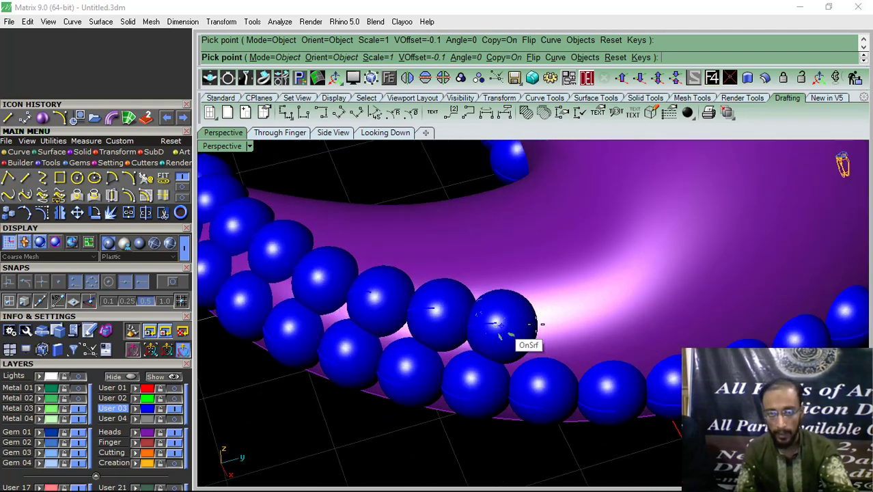
Step: Extend the second bead row from the tail onto the comma's head, keeping each bead nested against the outer row
{"action": "scroll", "coordinate": [460, 337], "scroll_direction": "down", "scroll_amount": 4}
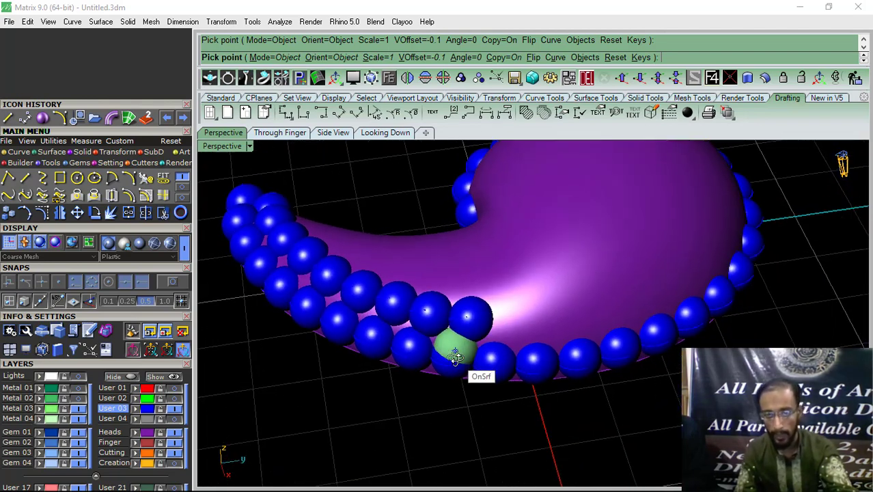
{"action": "scroll", "coordinate": [454, 350], "scroll_direction": "up", "scroll_amount": 5}
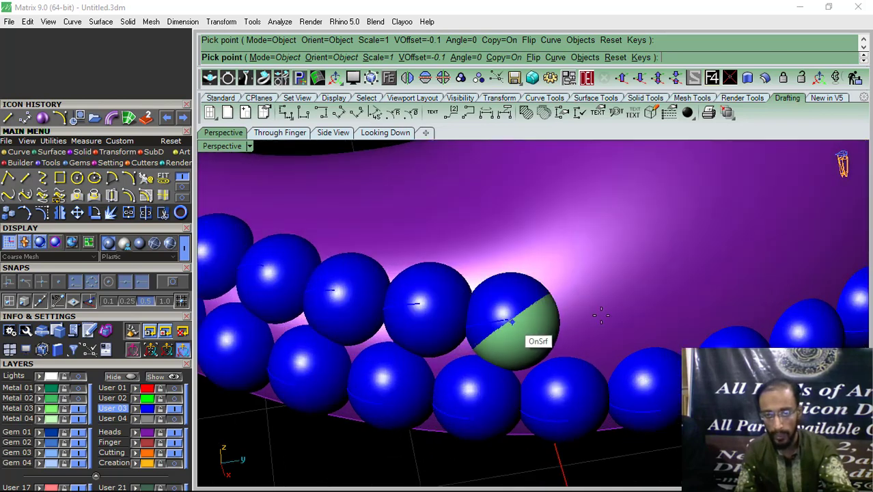
{"action": "scroll", "coordinate": [594, 325], "scroll_direction": "down", "scroll_amount": 4}
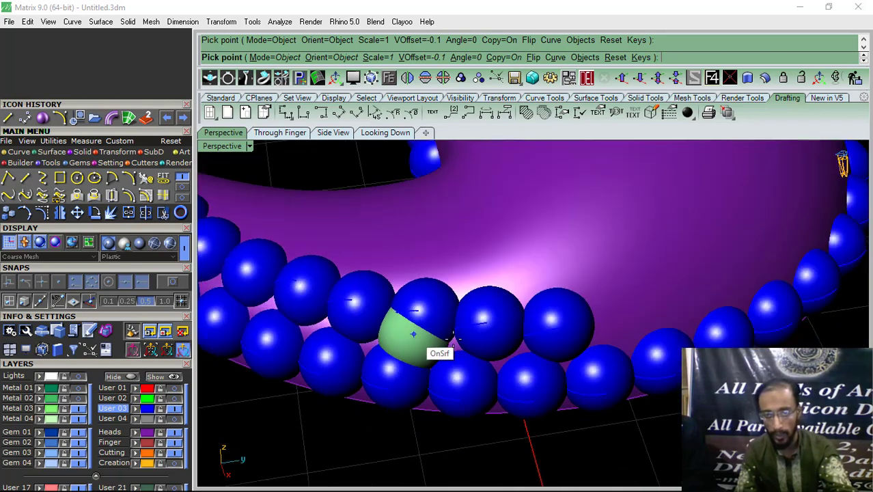
{"action": "scroll", "coordinate": [523, 340], "scroll_direction": "up", "scroll_amount": 5}
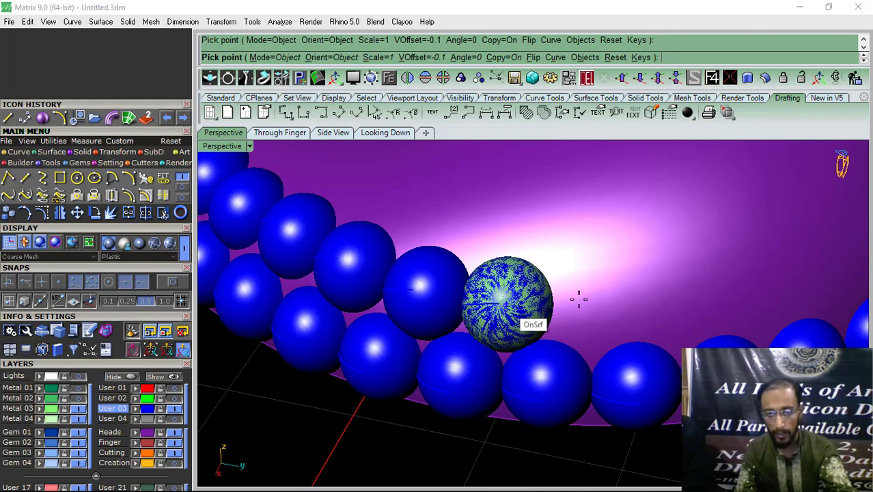
{"action": "scroll", "coordinate": [558, 309], "scroll_direction": "down", "scroll_amount": 4}
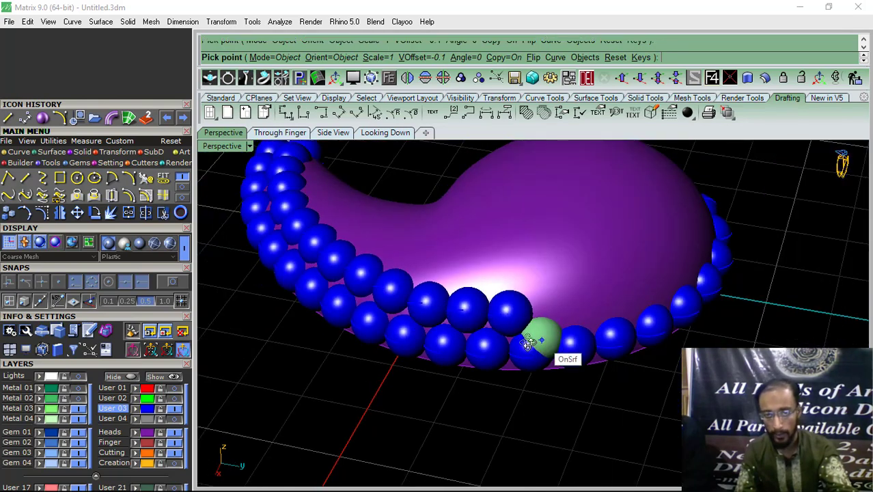
{"action": "scroll", "coordinate": [538, 335], "scroll_direction": "up", "scroll_amount": 4}
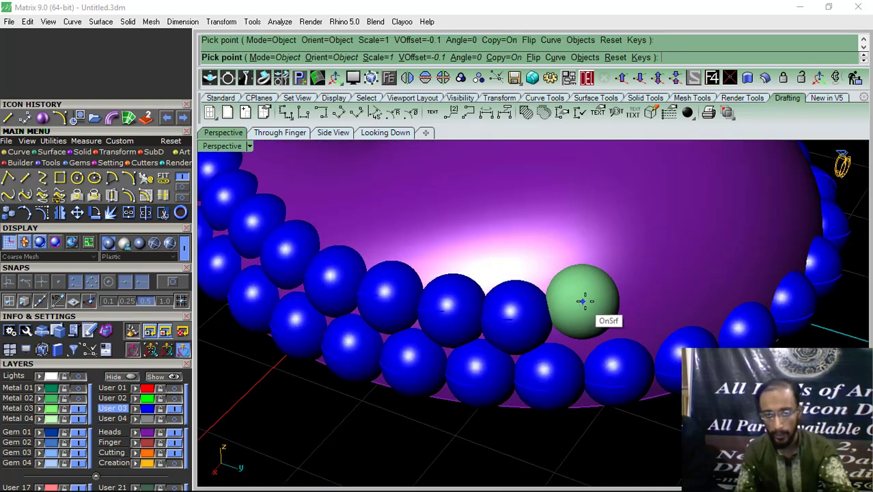
{"action": "scroll", "coordinate": [582, 318], "scroll_direction": "down", "scroll_amount": 4}
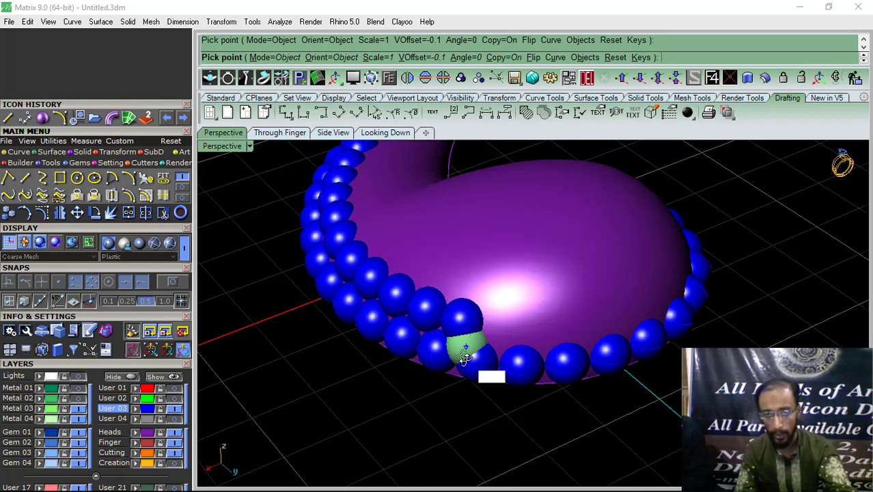
{"action": "scroll", "coordinate": [495, 326], "scroll_direction": "up", "scroll_amount": 5}
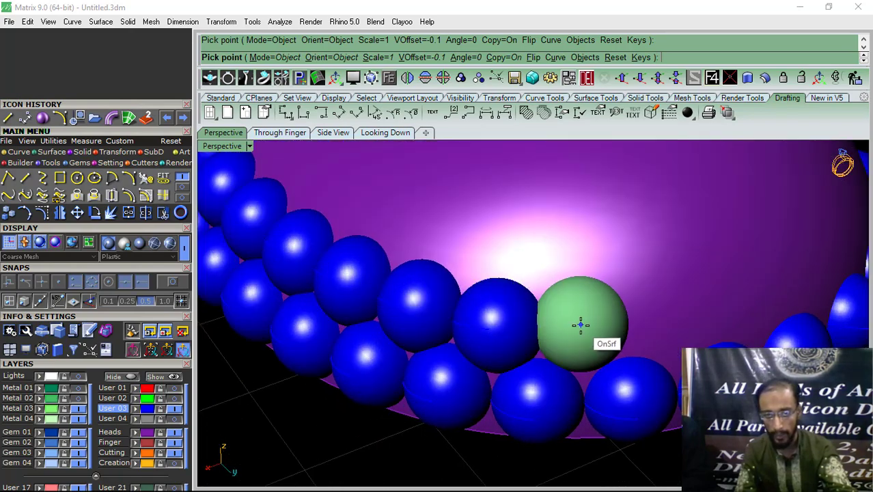
Step: Continue the second bead row around the rounded end of the head, touching the outer row's beads
{"action": "scroll", "coordinate": [586, 328], "scroll_direction": "down", "scroll_amount": 4}
{"action": "scroll", "coordinate": [462, 357], "scroll_direction": "up", "scroll_amount": 4}
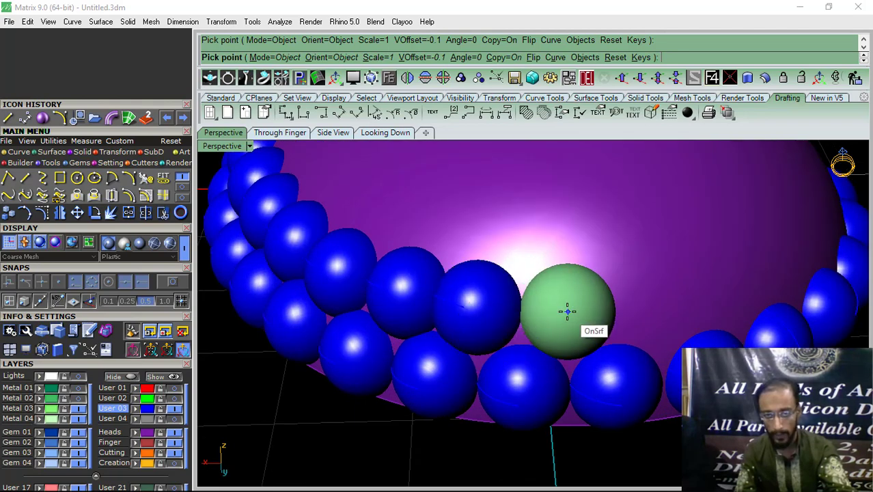
{"action": "scroll", "coordinate": [375, 334], "scroll_direction": "down", "scroll_amount": 4}
{"action": "scroll", "coordinate": [497, 318], "scroll_direction": "up", "scroll_amount": 4}
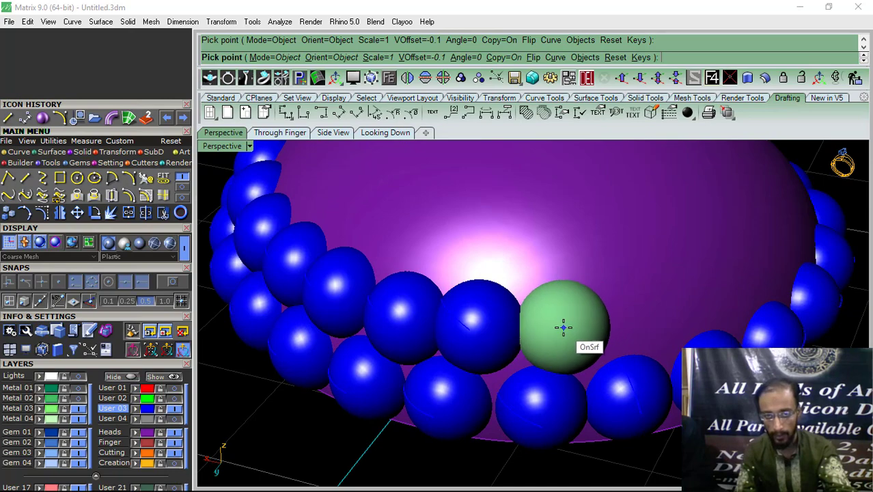
{"action": "scroll", "coordinate": [564, 328], "scroll_direction": "down", "scroll_amount": 4}
{"action": "scroll", "coordinate": [478, 342], "scroll_direction": "up", "scroll_amount": 4}
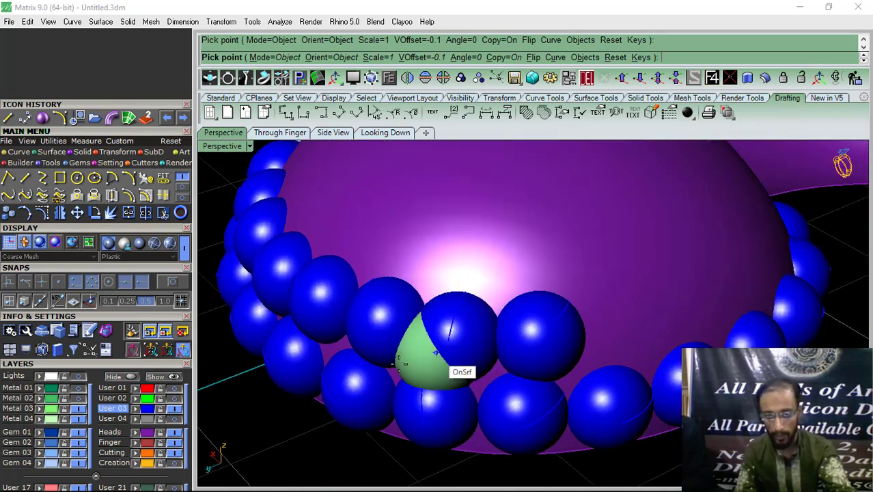
{"action": "scroll", "coordinate": [419, 351], "scroll_direction": "down", "scroll_amount": 4}
{"action": "scroll", "coordinate": [506, 364], "scroll_direction": "up", "scroll_amount": 4}
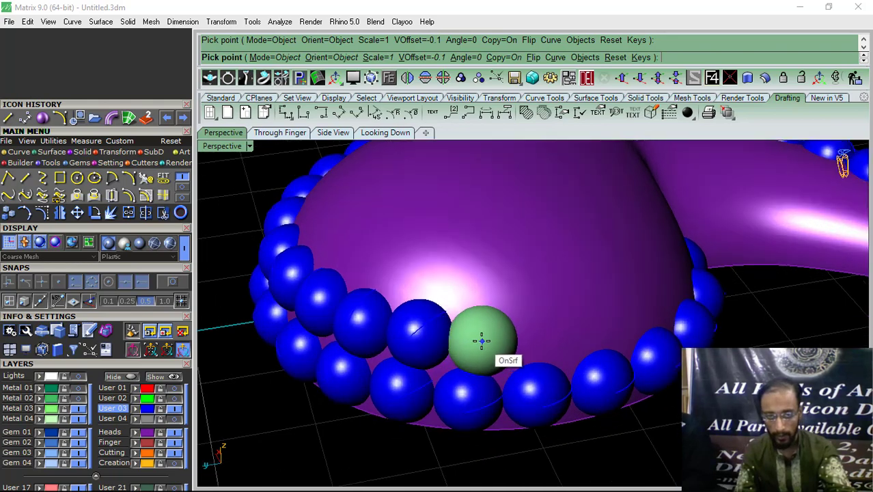
Step: Carry the second bead row along the head toward the notch where it meets the tail, and end the placement
{"action": "scroll", "coordinate": [476, 341], "scroll_direction": "down", "scroll_amount": 4}
{"action": "scroll", "coordinate": [523, 347], "scroll_direction": "up", "scroll_amount": 4}
{"action": "scroll", "coordinate": [474, 340], "scroll_direction": "up", "scroll_amount": 4}
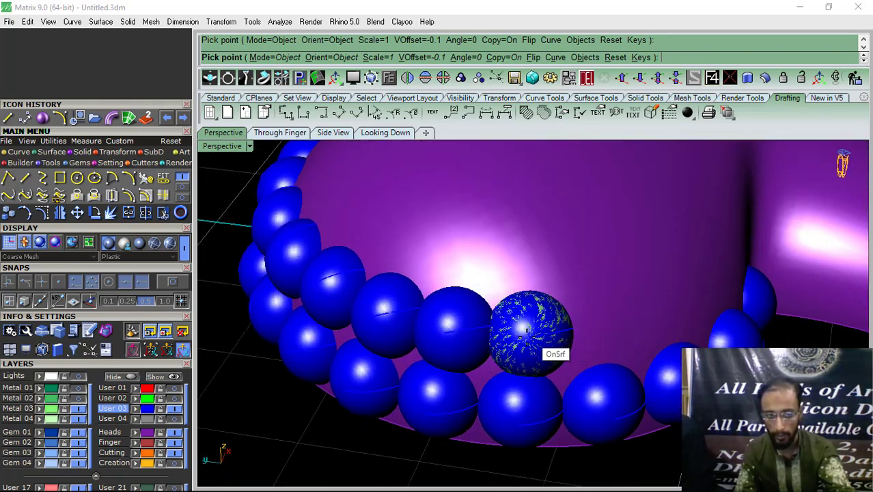
{"action": "scroll", "coordinate": [540, 341], "scroll_direction": "down", "scroll_amount": 4}
{"action": "scroll", "coordinate": [543, 348], "scroll_direction": "up", "scroll_amount": 2}
{"action": "scroll", "coordinate": [544, 349], "scroll_direction": "up", "scroll_amount": 3}
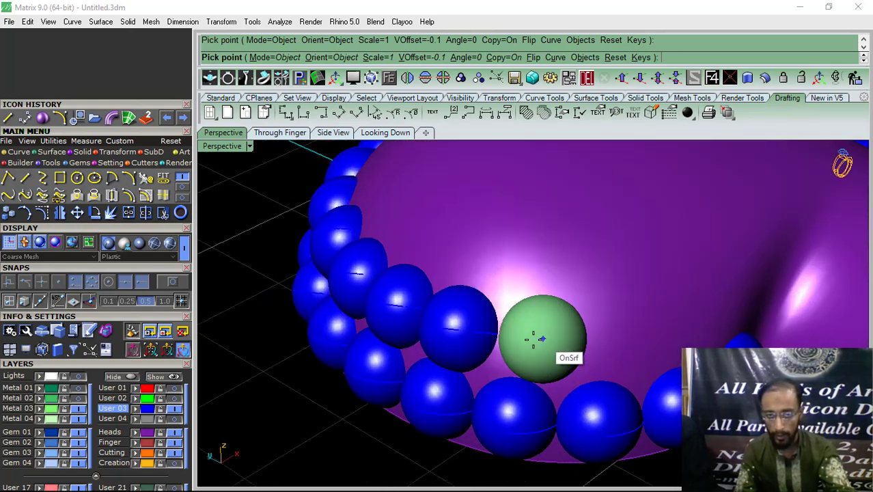
{"action": "scroll", "coordinate": [529, 341], "scroll_direction": "down", "scroll_amount": 4}
{"action": "scroll", "coordinate": [539, 362], "scroll_direction": "up", "scroll_amount": 2}
{"action": "scroll", "coordinate": [530, 351], "scroll_direction": "up", "scroll_amount": 2}
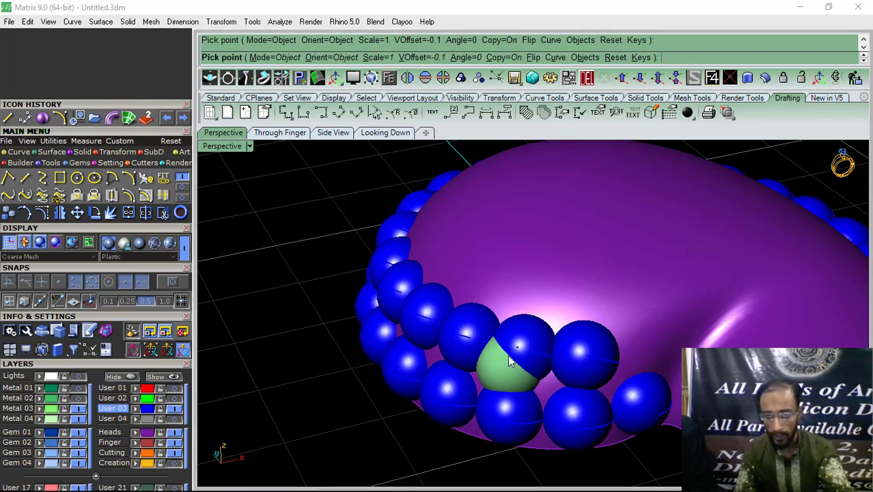
{"action": "right_click", "coordinate": [510, 359]}
Step: Restart Orient on Surface with the original flat bead on the comma surface and add two second-row beads at the head's notch
{"action": "scroll", "coordinate": [510, 359], "scroll_direction": "down", "scroll_amount": 4}
{"action": "right_click_drag", "start_coordinate": [529, 352], "coordinate": [550, 312]}
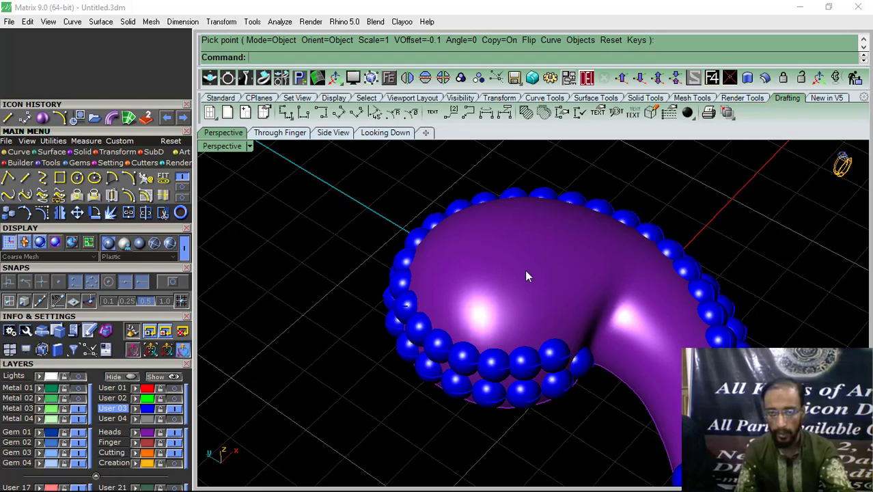
{"action": "left_click", "coordinate": [526, 276]}
{"action": "right_click", "coordinate": [527, 280]}
{"action": "right_click_drag", "start_coordinate": [526, 306], "coordinate": [595, 241]}
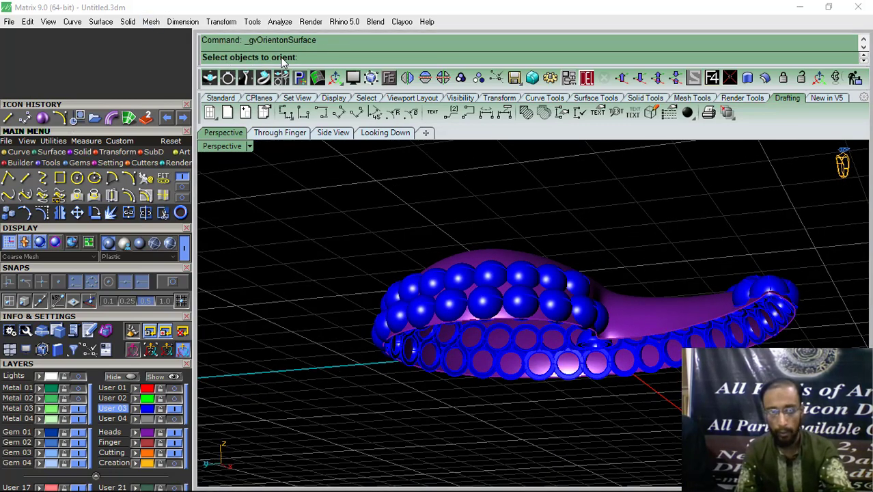
{"action": "scroll", "coordinate": [540, 342], "scroll_direction": "up", "scroll_amount": 5}
{"action": "left_click", "coordinate": [543, 315]}
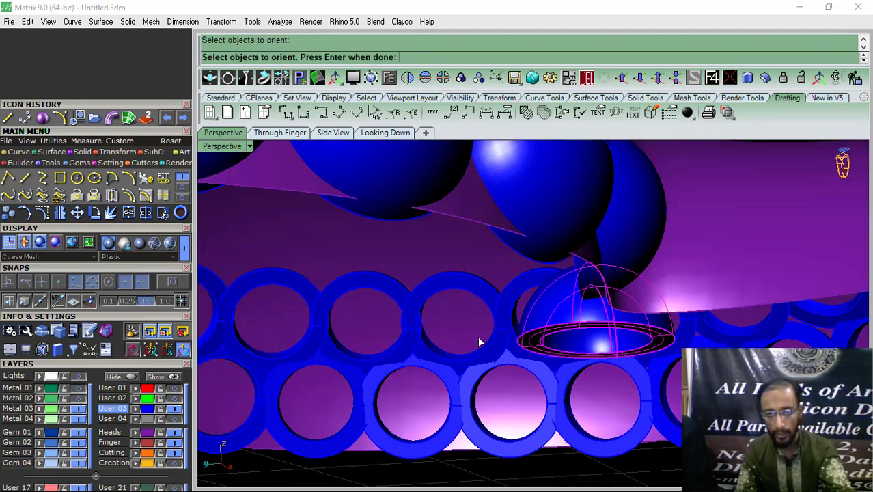
{"action": "scroll", "coordinate": [480, 340], "scroll_direction": "down", "scroll_amount": 2}
{"action": "right_click_drag", "start_coordinate": [544, 315], "coordinate": [530, 329]}
{"action": "right_click", "coordinate": [530, 329]}
{"action": "right_click_drag", "start_coordinate": [525, 262], "coordinate": [471, 278]}
{"action": "left_click", "coordinate": [472, 283]}
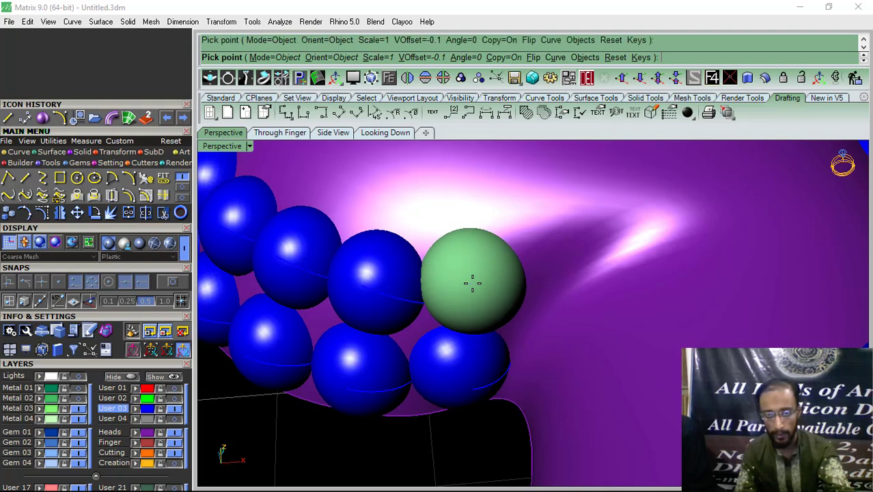
{"action": "left_click", "coordinate": [565, 282]}
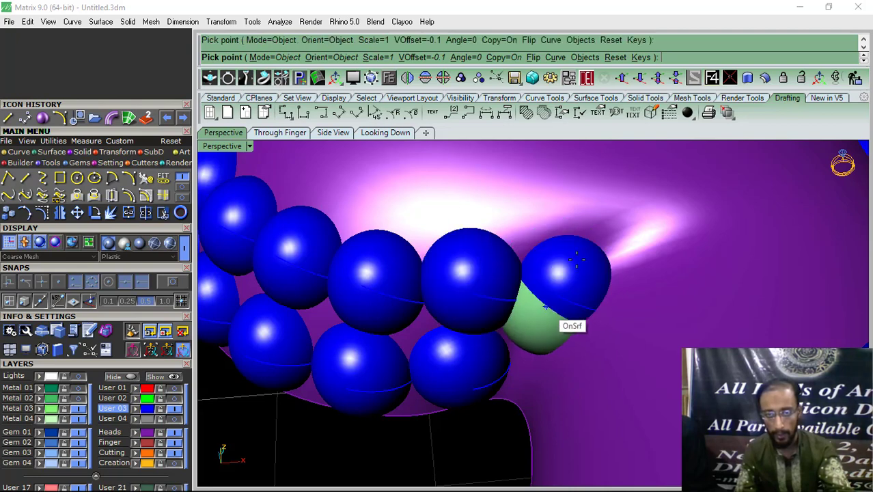
Step: Place two touching beads from the notch corner onto the start of the tail's concave inner edge
{"action": "scroll", "coordinate": [581, 316], "scroll_direction": "down", "scroll_amount": 4}
{"action": "right_click_drag", "start_coordinate": [590, 316], "coordinate": [624, 283]}
{"action": "scroll", "coordinate": [569, 269], "scroll_direction": "up", "scroll_amount": 4}
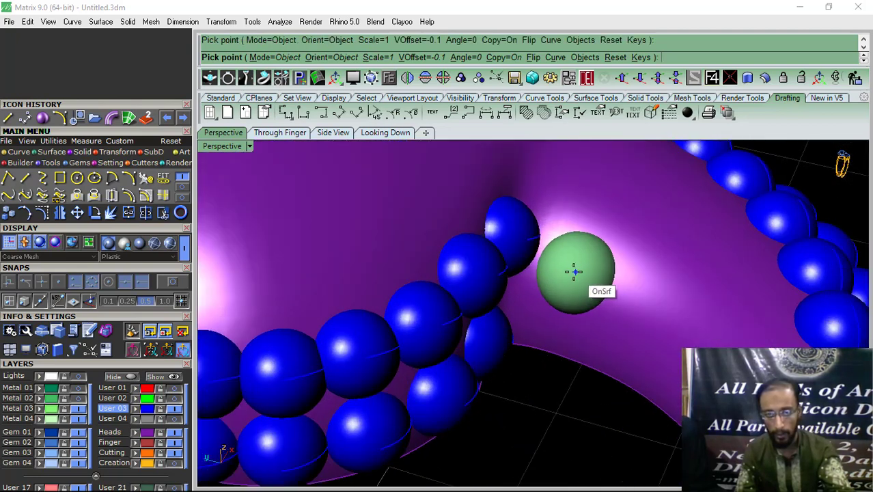
{"action": "left_click", "coordinate": [535, 302]}
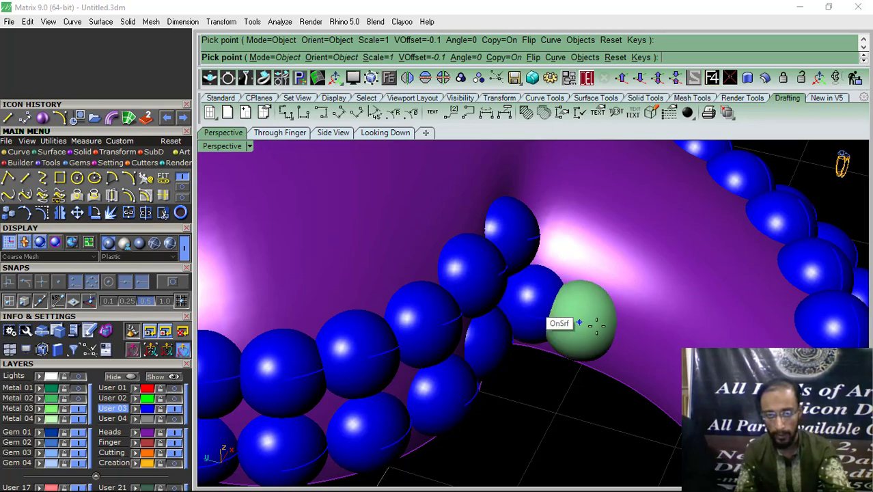
{"action": "left_click", "coordinate": [591, 328]}
Step: Continue the bead row along the tail's concave inner edge until it meets the rows near the tip
{"action": "scroll", "coordinate": [581, 342], "scroll_direction": "down", "scroll_amount": 4}
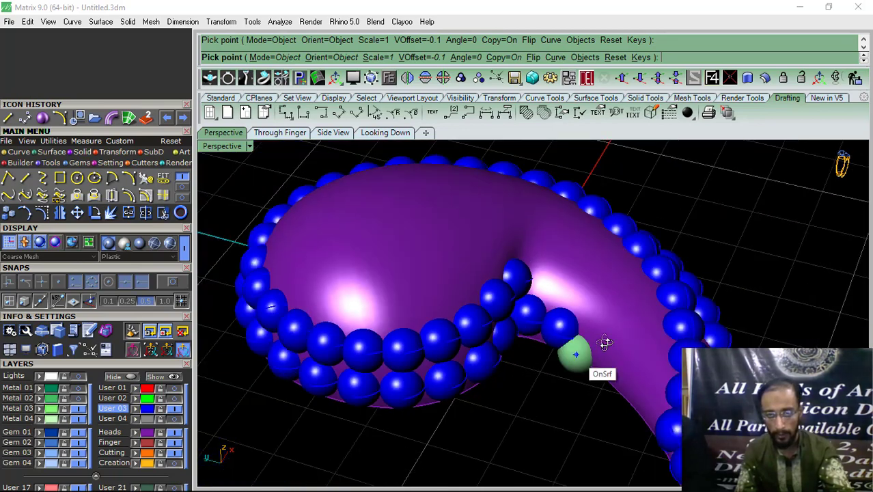
{"action": "scroll", "coordinate": [645, 327], "scroll_direction": "up", "scroll_amount": 1}
{"action": "scroll", "coordinate": [645, 327], "scroll_direction": "up", "scroll_amount": 5}
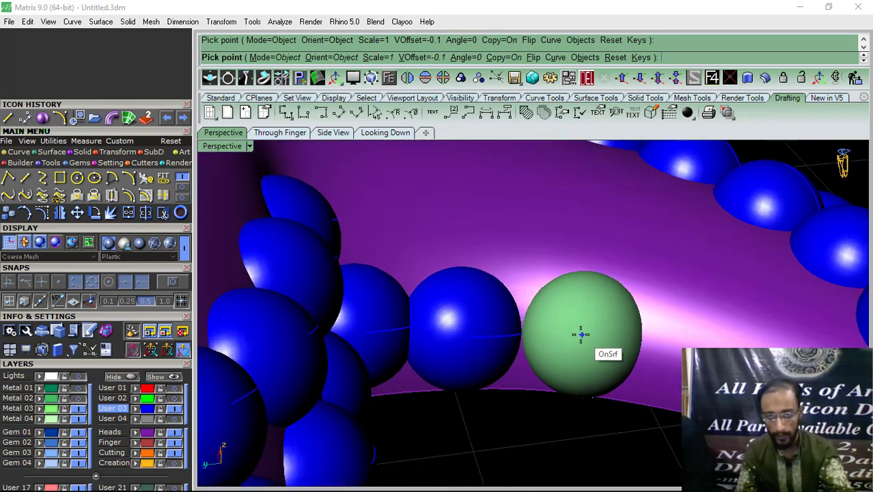
{"action": "left_click", "coordinate": [574, 336]}
{"action": "scroll", "coordinate": [595, 328], "scroll_direction": "down", "scroll_amount": 2}
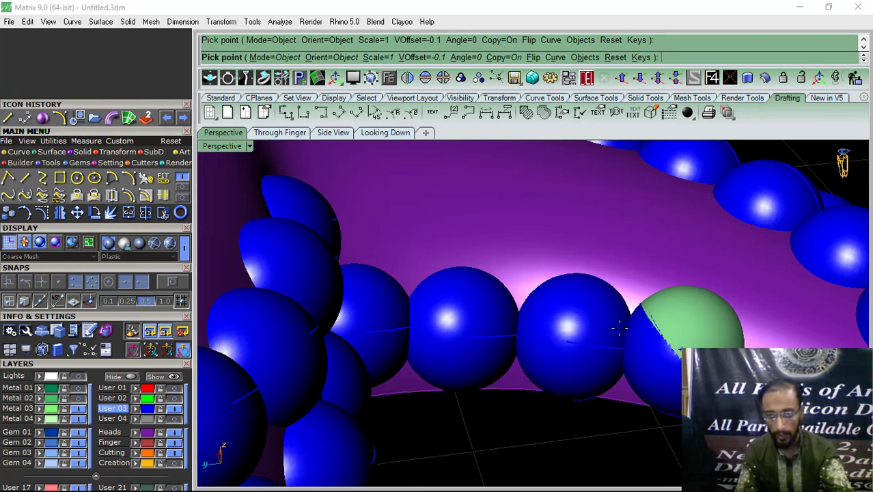
{"action": "scroll", "coordinate": [619, 334], "scroll_direction": "down", "scroll_amount": 2}
{"action": "scroll", "coordinate": [628, 331], "scroll_direction": "up", "scroll_amount": 5}
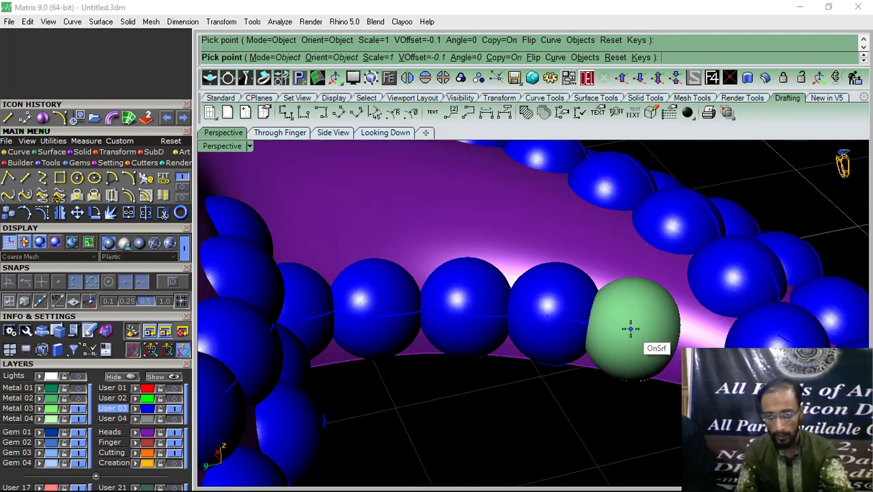
{"action": "left_click", "coordinate": [690, 337]}
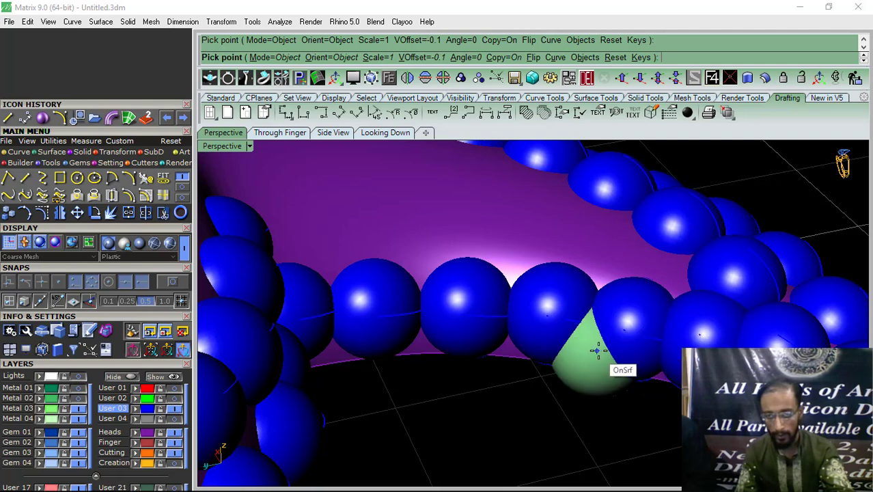
Step: Fill the bare surface between the tail's inner and outer bead rows with touching beads, working away from the tip
{"action": "scroll", "coordinate": [641, 364], "scroll_direction": "down", "scroll_amount": 2}
{"action": "scroll", "coordinate": [629, 293], "scroll_direction": "up", "scroll_amount": 3}
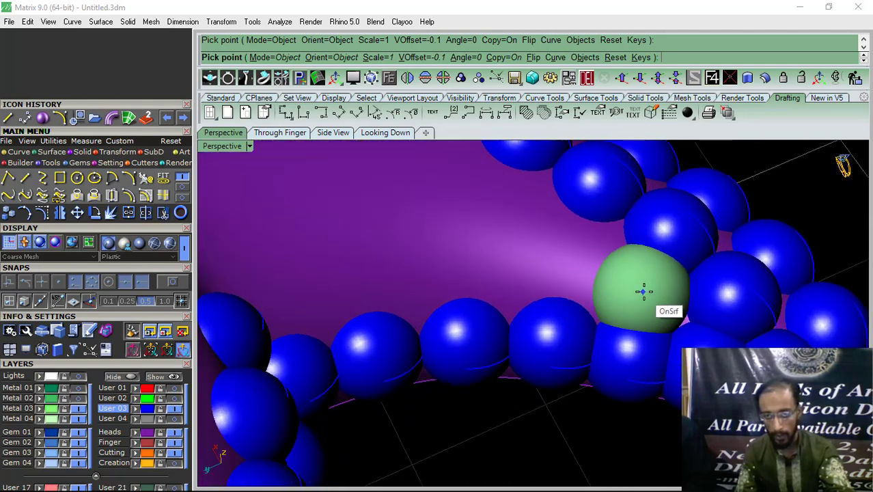
{"action": "left_click", "coordinate": [644, 292]}
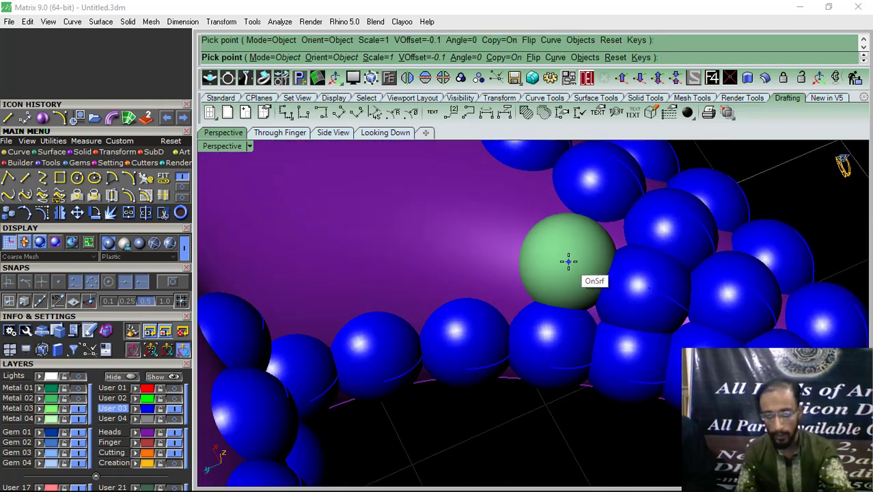
{"action": "left_click", "coordinate": [568, 261]}
{"action": "scroll", "coordinate": [657, 301], "scroll_direction": "down", "scroll_amount": 3}
{"action": "mouse_move", "coordinate": [572, 268]}
{"action": "right_mouse_down"}
{"action": "mouse_move", "coordinate": [589, 298]}
{"action": "mouse_move", "coordinate": [562, 273]}
{"action": "right_mouse_up"}
{"action": "scroll", "coordinate": [561, 272], "scroll_direction": "up", "scroll_amount": 3}
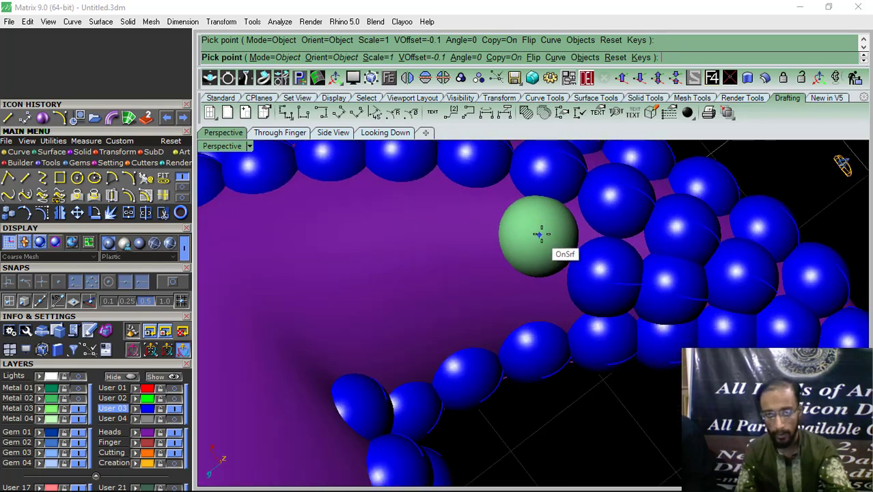
{"action": "left_click", "coordinate": [542, 233]}
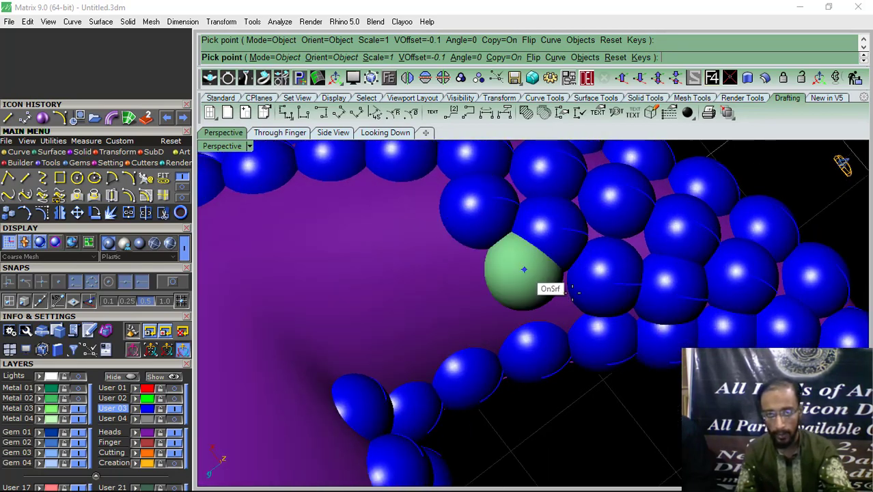
Step: Place touching third-row beads along the inside of the tail's outer rows, working from the filled tail toward the head
{"action": "right_click_drag", "start_coordinate": [524, 269], "coordinate": [525, 347]}
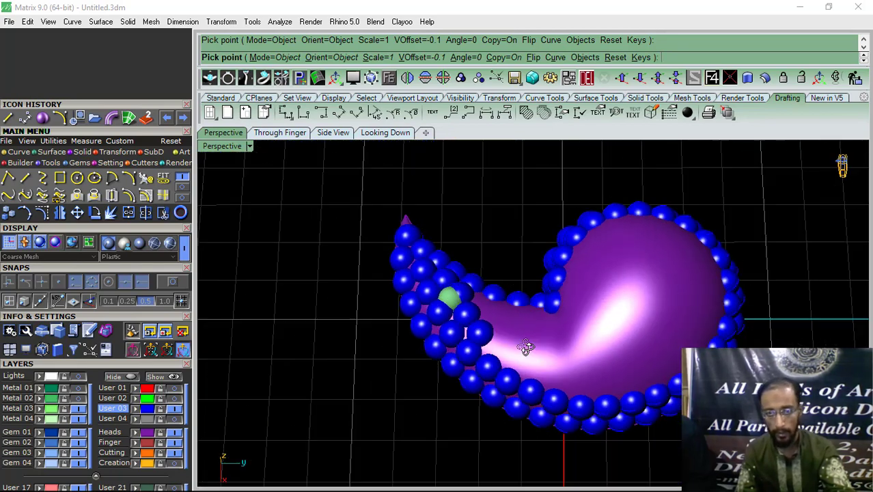
{"action": "scroll", "coordinate": [525, 347], "scroll_direction": "up", "scroll_amount": 5}
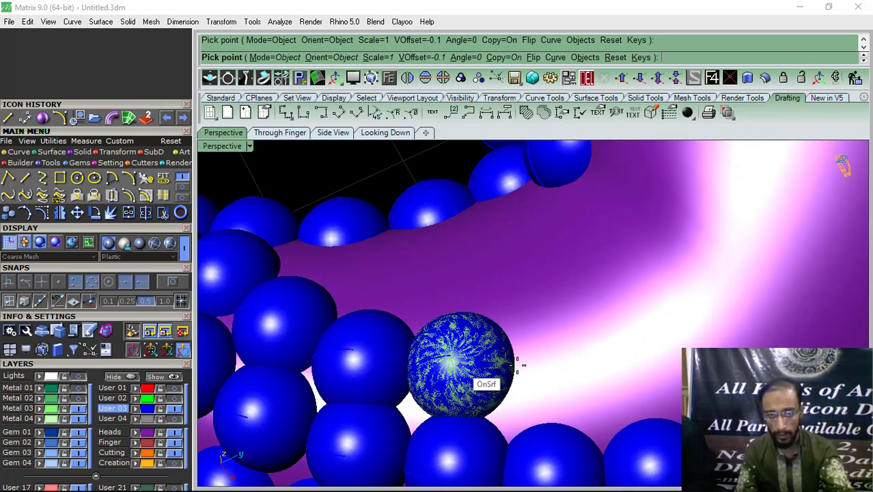
{"action": "scroll", "coordinate": [517, 364], "scroll_direction": "down", "scroll_amount": 6}
{"action": "scroll", "coordinate": [529, 347], "scroll_direction": "up", "scroll_amount": 3}
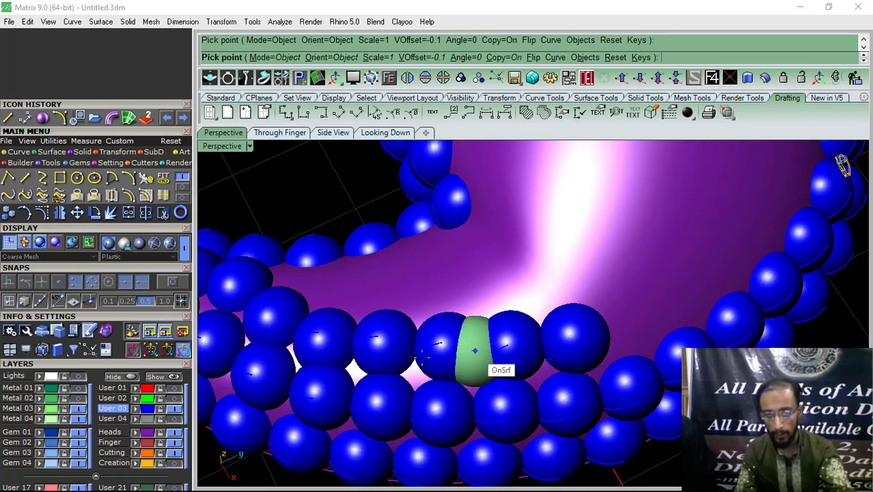
{"action": "scroll", "coordinate": [530, 363], "scroll_direction": "down", "scroll_amount": 4}
{"action": "scroll", "coordinate": [502, 351], "scroll_direction": "up", "scroll_amount": 6}
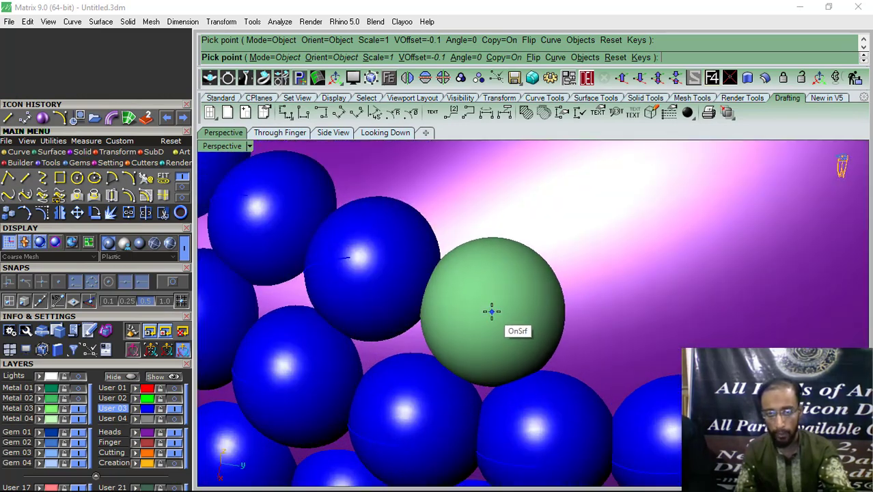
Step: Continue the third bead row from the tail onto the head, nesting each bead against the second row along the outer edge
{"action": "left_click", "coordinate": [492, 312]}
{"action": "scroll", "coordinate": [338, 313], "scroll_direction": "down", "scroll_amount": 6}
{"action": "scroll", "coordinate": [486, 310], "scroll_direction": "up", "scroll_amount": 5}
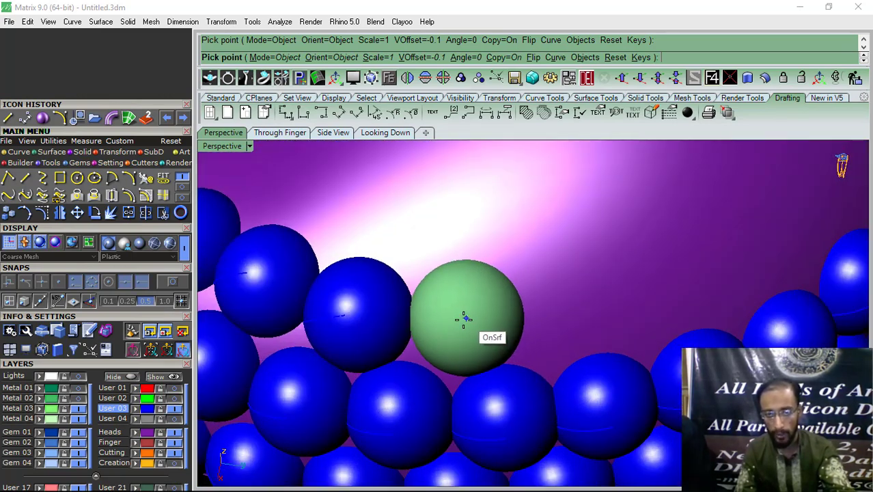
{"action": "scroll", "coordinate": [396, 335], "scroll_direction": "down", "scroll_amount": 5}
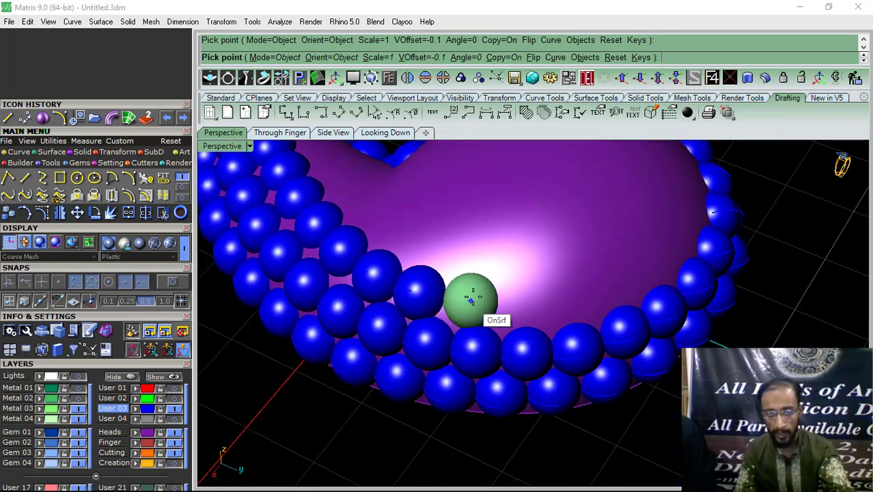
{"action": "scroll", "coordinate": [465, 299], "scroll_direction": "up", "scroll_amount": 5}
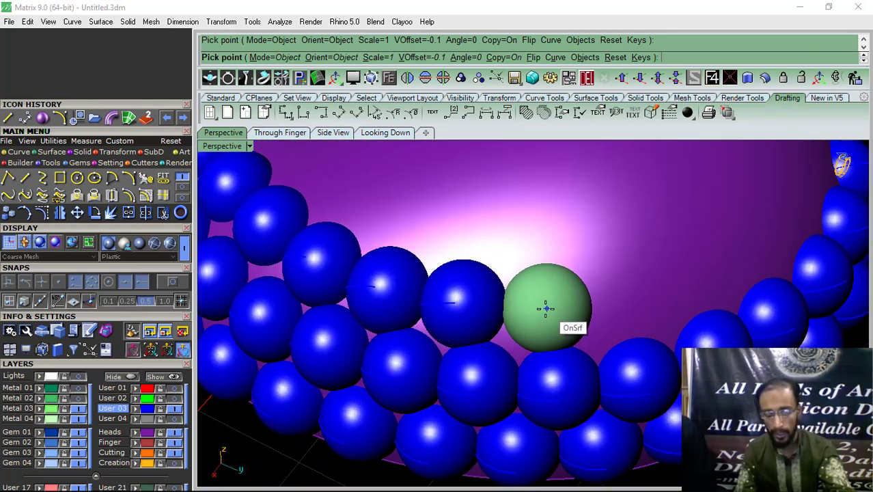
{"action": "scroll", "coordinate": [423, 348], "scroll_direction": "down", "scroll_amount": 5}
{"action": "scroll", "coordinate": [479, 322], "scroll_direction": "up", "scroll_amount": 5}
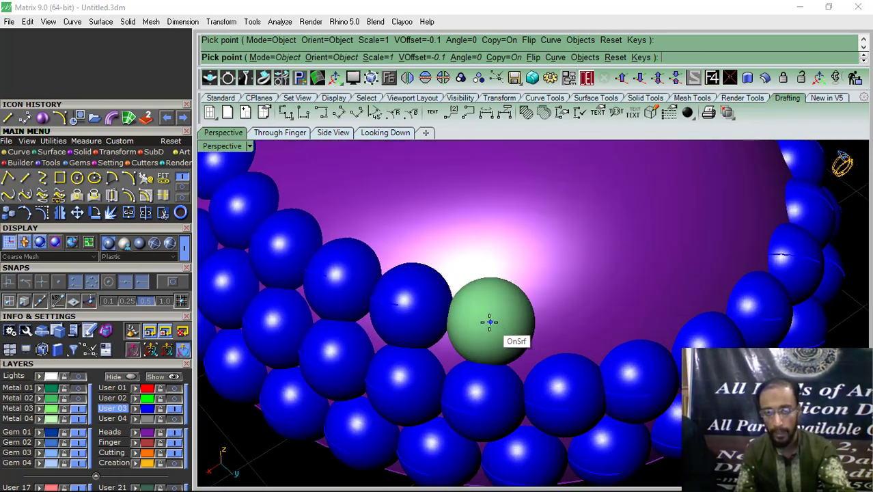
Step: Carry the third bead row around the head's rounded outer end, keeping each bead touching its neighbours
{"action": "scroll", "coordinate": [489, 322], "scroll_direction": "down", "scroll_amount": 5}
{"action": "scroll", "coordinate": [455, 335], "scroll_direction": "up", "scroll_amount": 5}
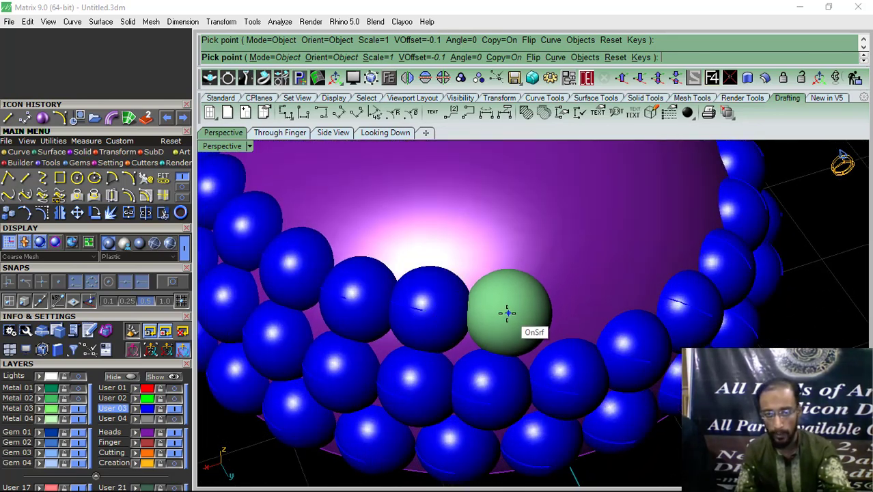
{"action": "scroll", "coordinate": [471, 376], "scroll_direction": "down", "scroll_amount": 5}
{"action": "scroll", "coordinate": [482, 320], "scroll_direction": "up", "scroll_amount": 5}
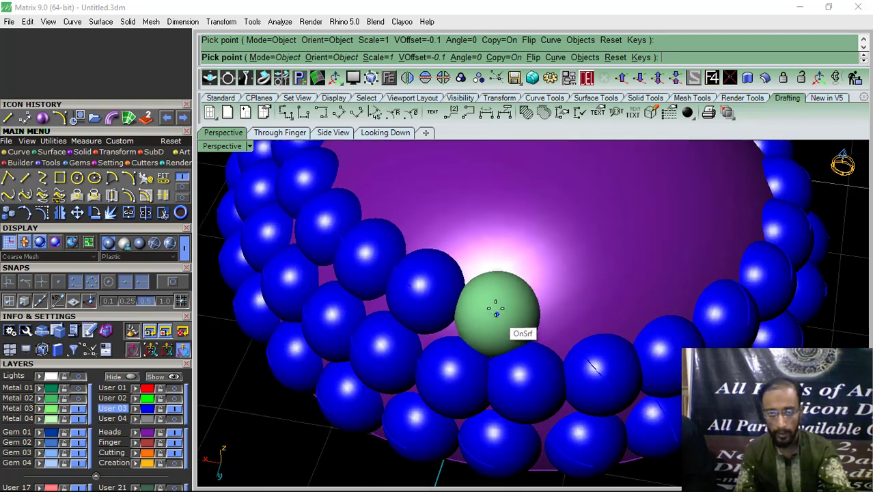
{"action": "scroll", "coordinate": [464, 369], "scroll_direction": "down", "scroll_amount": 5}
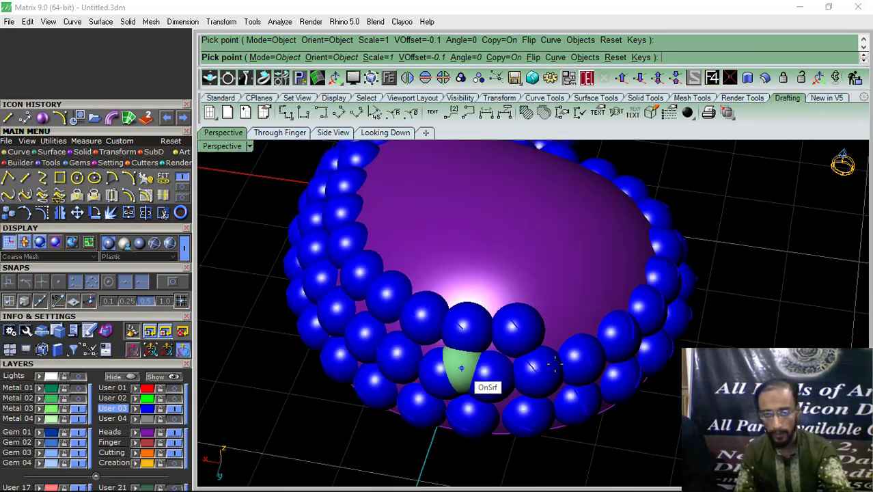
{"action": "scroll", "coordinate": [516, 367], "scroll_direction": "up", "scroll_amount": 5}
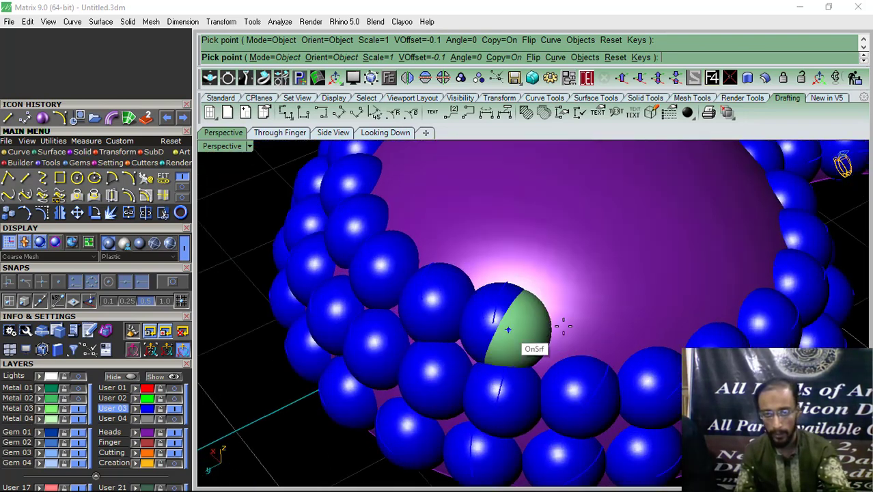
{"action": "scroll", "coordinate": [471, 345], "scroll_direction": "down", "scroll_amount": 5}
{"action": "scroll", "coordinate": [502, 341], "scroll_direction": "up", "scroll_amount": 5}
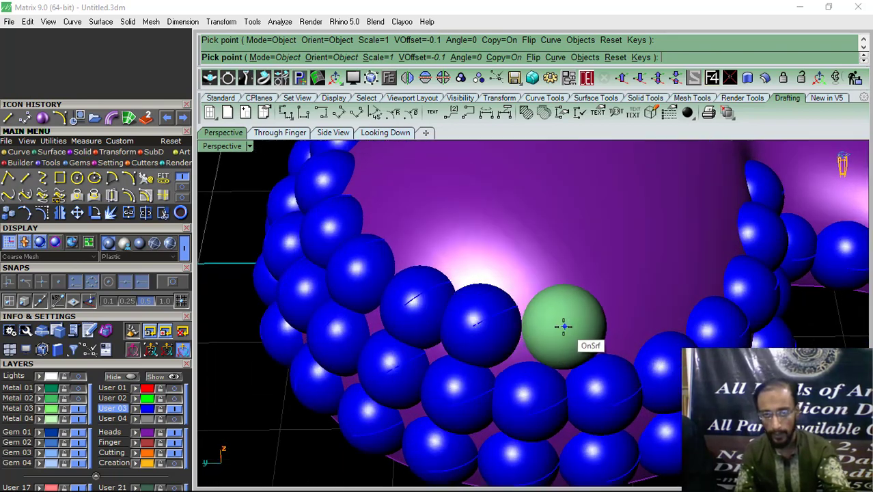
{"action": "scroll", "coordinate": [478, 349], "scroll_direction": "down", "scroll_amount": 5}
{"action": "scroll", "coordinate": [509, 335], "scroll_direction": "up", "scroll_amount": 5}
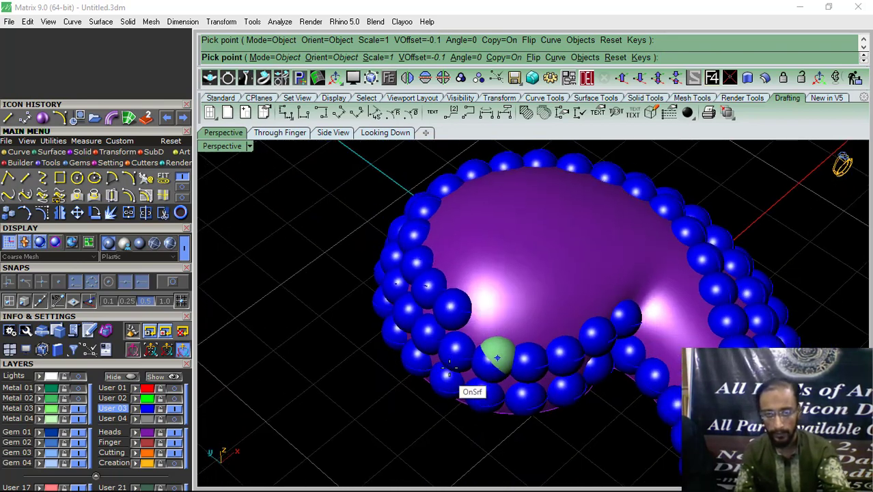
Step: Complete the third bead row along the notch side of the head, ending with a bead at the notch corner
{"action": "left_click", "coordinate": [448, 321]}
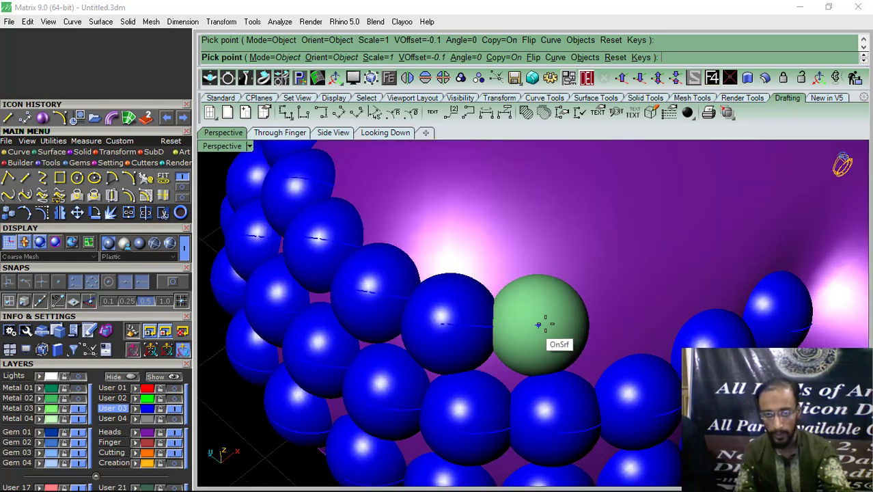
{"action": "scroll", "coordinate": [539, 332], "scroll_direction": "down", "scroll_amount": 5}
{"action": "scroll", "coordinate": [449, 406], "scroll_direction": "up", "scroll_amount": 5}
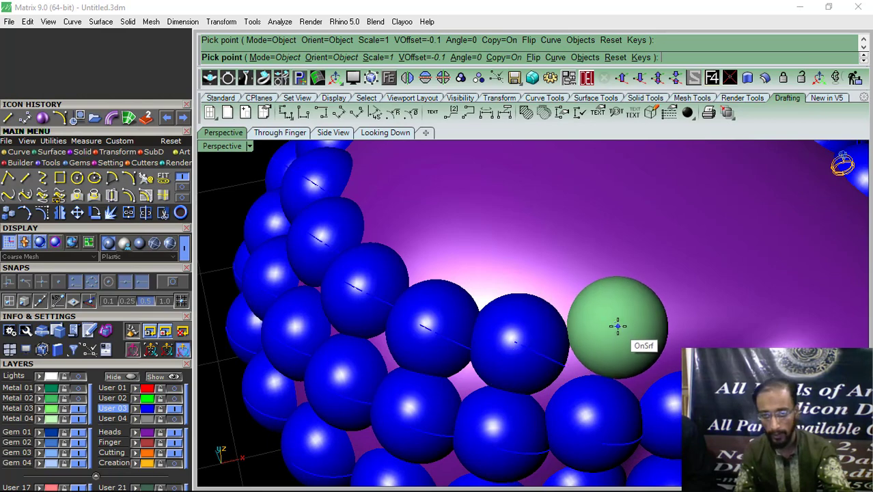
{"action": "left_click", "coordinate": [613, 326]}
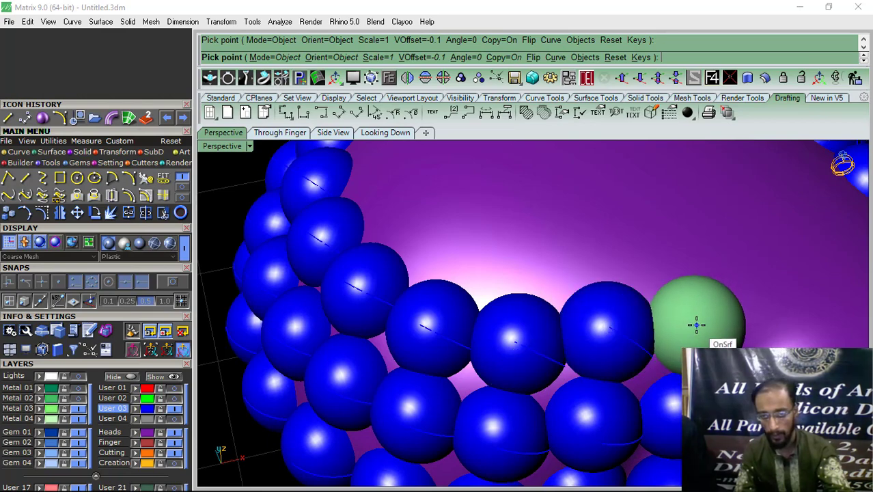
{"action": "left_click", "coordinate": [702, 323]}
{"action": "scroll", "coordinate": [550, 312], "scroll_direction": "down", "scroll_amount": 5}
{"action": "scroll", "coordinate": [621, 311], "scroll_direction": "up", "scroll_amount": 5}
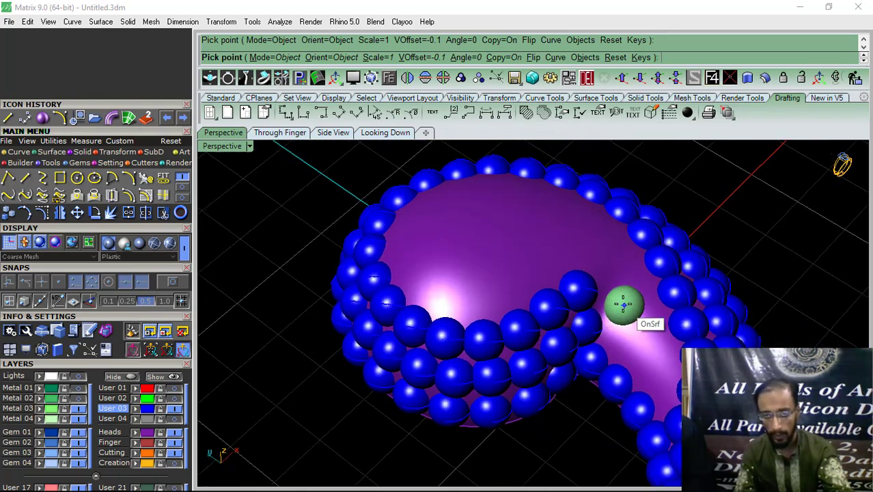
{"action": "left_click", "coordinate": [600, 298]}
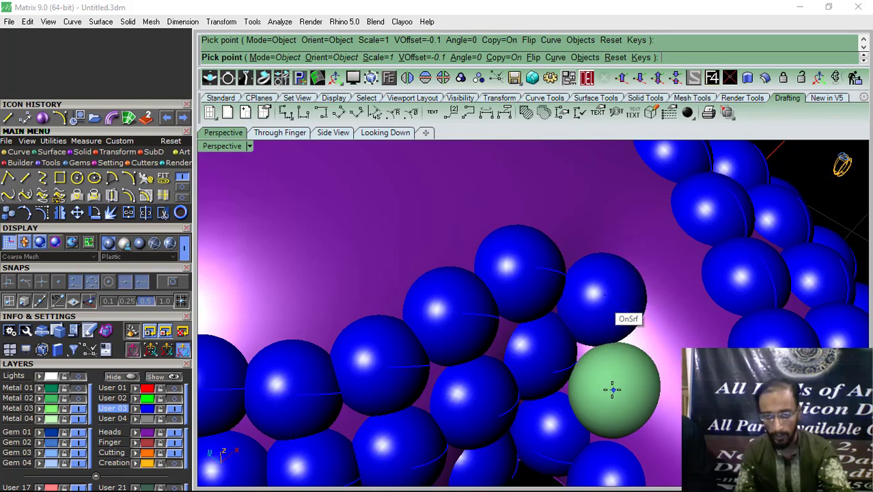
Step: Fill the neck between the notch corner and the tail's outer rows with touching beads
{"action": "scroll", "coordinate": [526, 353], "scroll_direction": "down", "scroll_amount": 5}
{"action": "scroll", "coordinate": [601, 352], "scroll_direction": "up", "scroll_amount": 5}
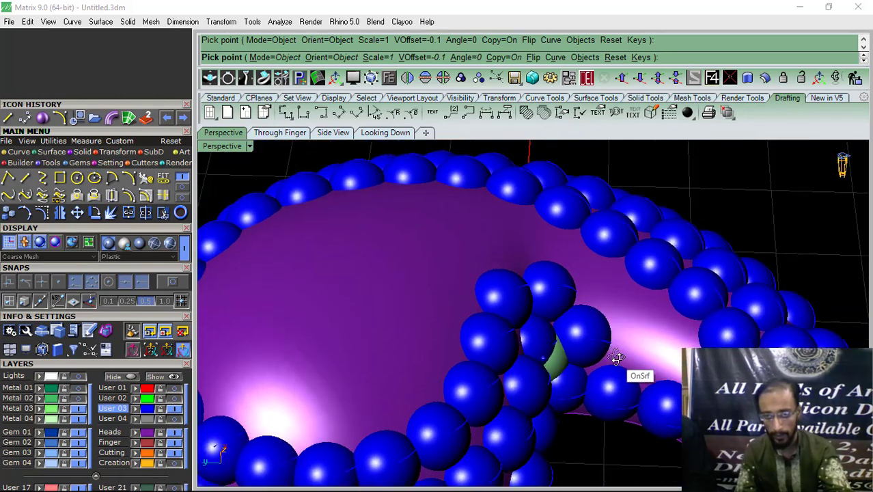
{"action": "left_click", "coordinate": [632, 342]}
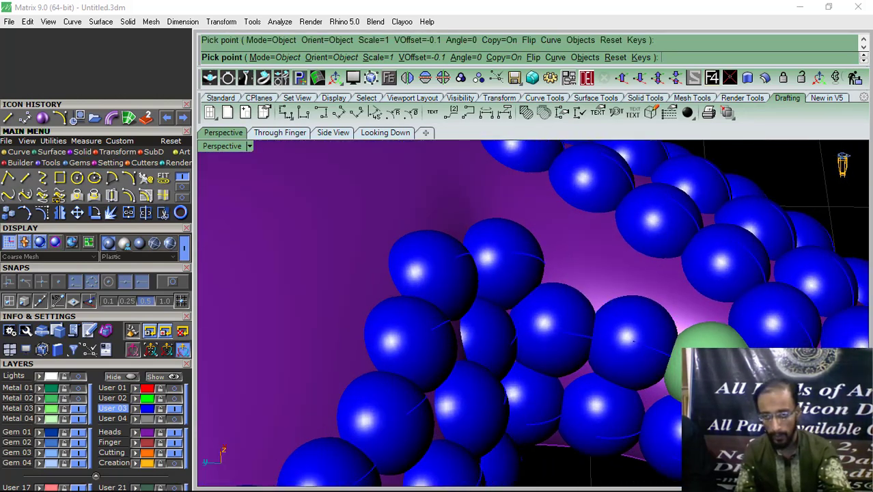
{"action": "right_click_drag", "start_coordinate": [597, 290], "coordinate": [617, 374]}
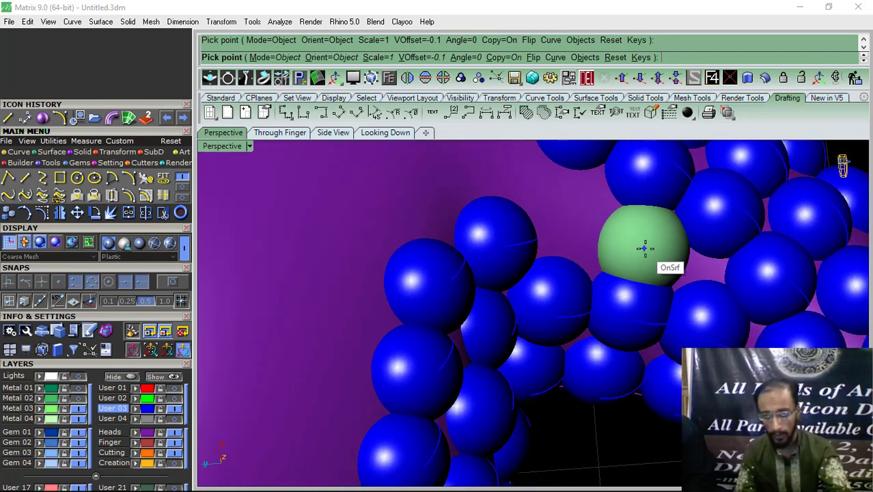
{"action": "left_click", "coordinate": [640, 245]}
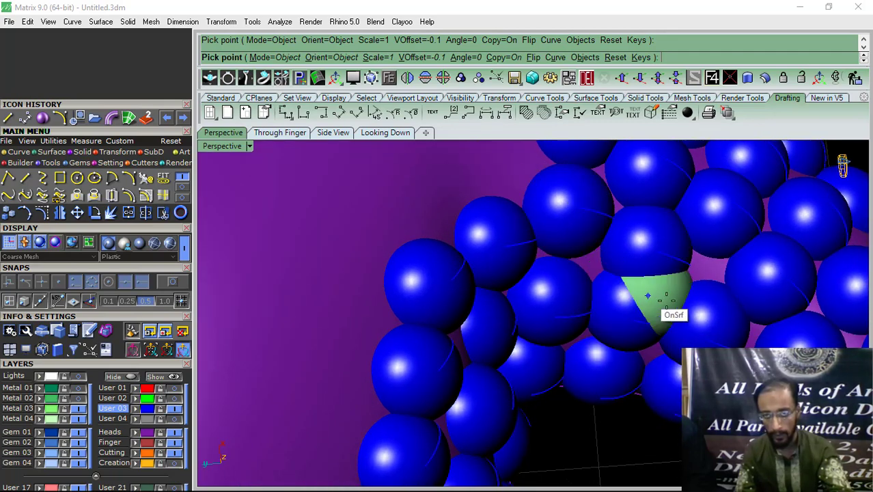
Step: Start a fourth row of touching beads from the filled neck along the inside of the head's third row
{"action": "scroll", "coordinate": [667, 301], "scroll_direction": "down", "scroll_amount": 5}
{"action": "scroll", "coordinate": [549, 234], "scroll_direction": "up", "scroll_amount": 3}
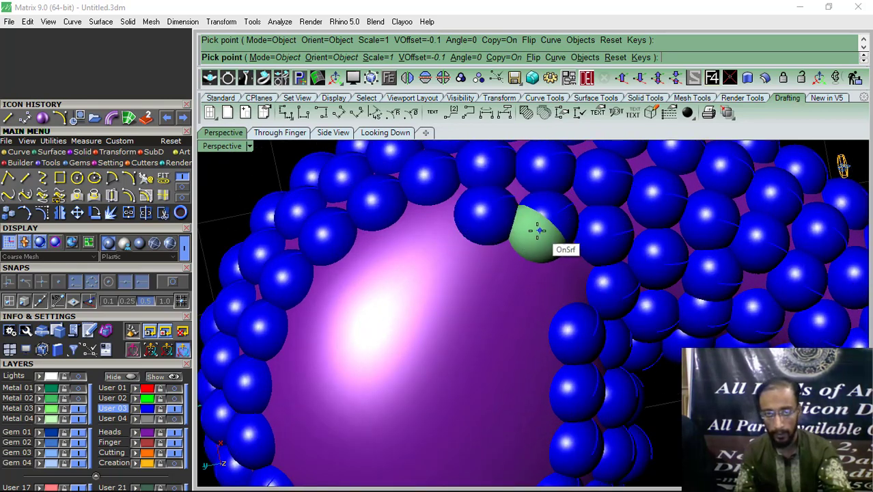
{"action": "scroll", "coordinate": [526, 277], "scroll_direction": "up", "scroll_amount": 4}
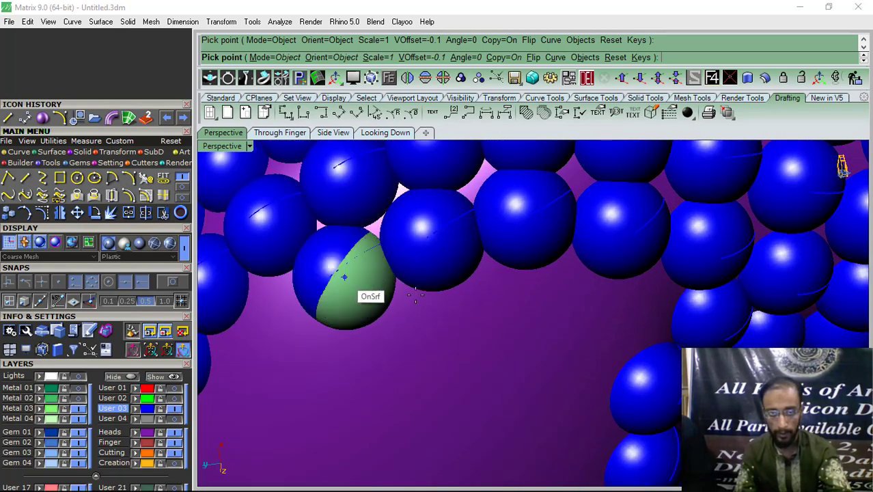
{"action": "scroll", "coordinate": [556, 268], "scroll_direction": "down", "scroll_amount": 4}
{"action": "right_click_drag", "start_coordinate": [376, 396], "coordinate": [587, 351]}
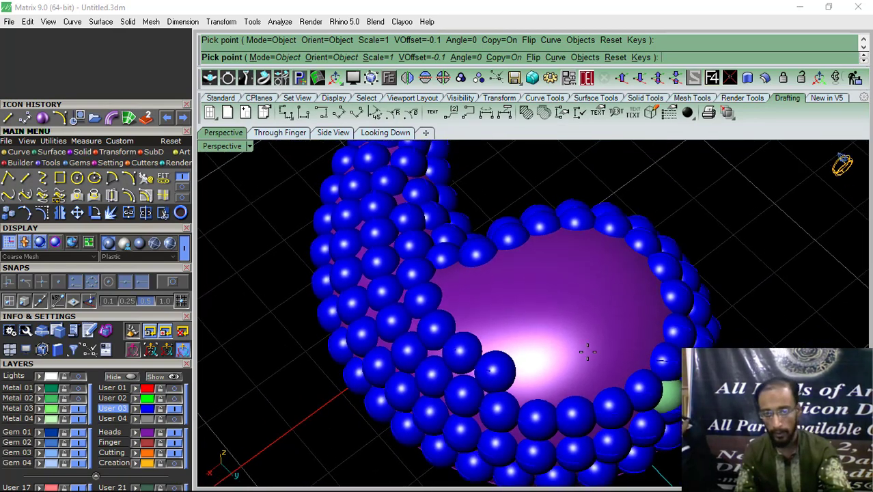
{"action": "scroll", "coordinate": [518, 377], "scroll_direction": "up", "scroll_amount": 4}
{"action": "left_click", "coordinate": [526, 361]}
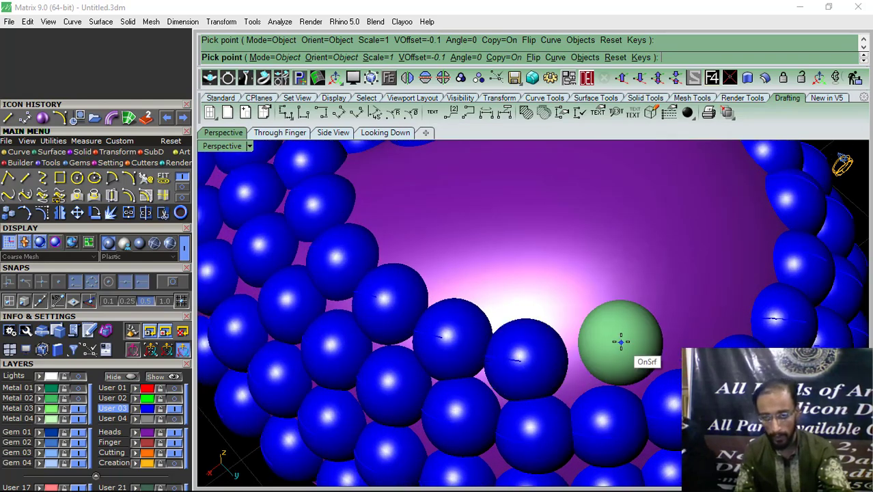
Step: Continue the fourth bead row around the head's rounded outer end against the third row
{"action": "scroll", "coordinate": [417, 365], "scroll_direction": "down", "scroll_amount": 4}
{"action": "right_click_drag", "start_coordinate": [496, 372], "coordinate": [412, 369]}
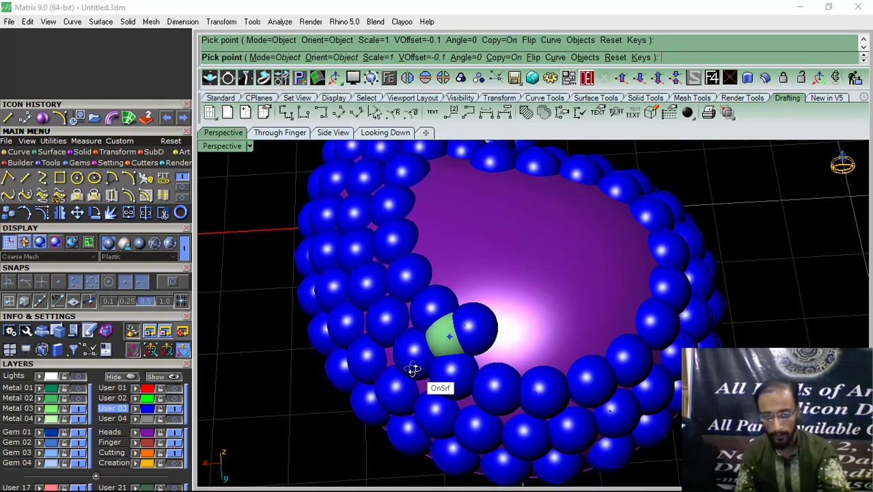
{"action": "scroll", "coordinate": [525, 344], "scroll_direction": "up", "scroll_amount": 4}
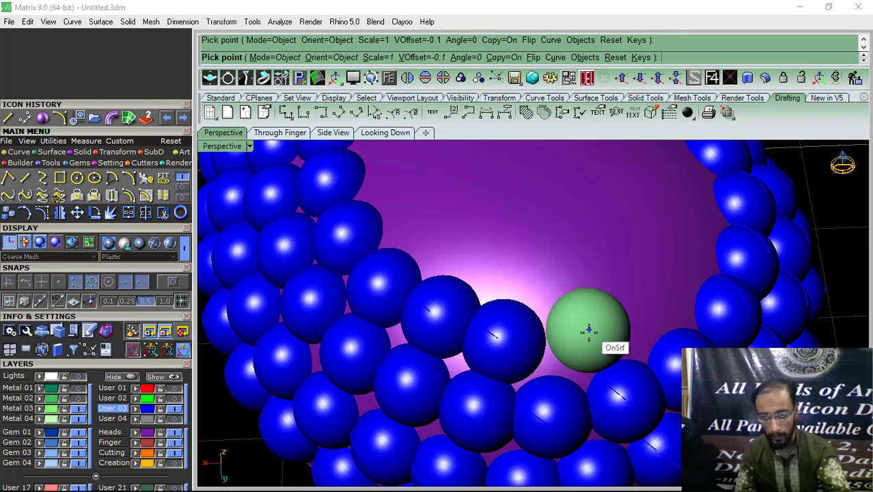
{"action": "scroll", "coordinate": [478, 366], "scroll_direction": "down", "scroll_amount": 4}
{"action": "right_click_drag", "start_coordinate": [478, 366], "coordinate": [523, 322]}
{"action": "scroll", "coordinate": [478, 346], "scroll_direction": "up", "scroll_amount": 4}
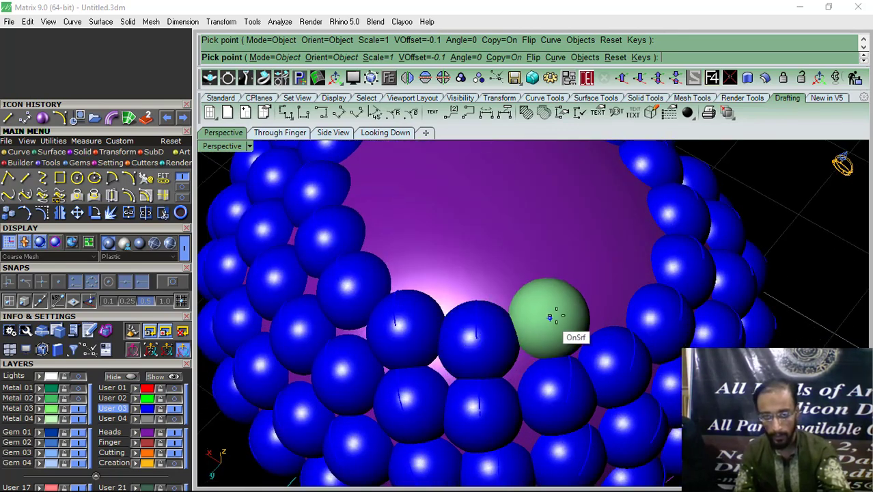
{"action": "scroll", "coordinate": [533, 332], "scroll_direction": "down", "scroll_amount": 4}
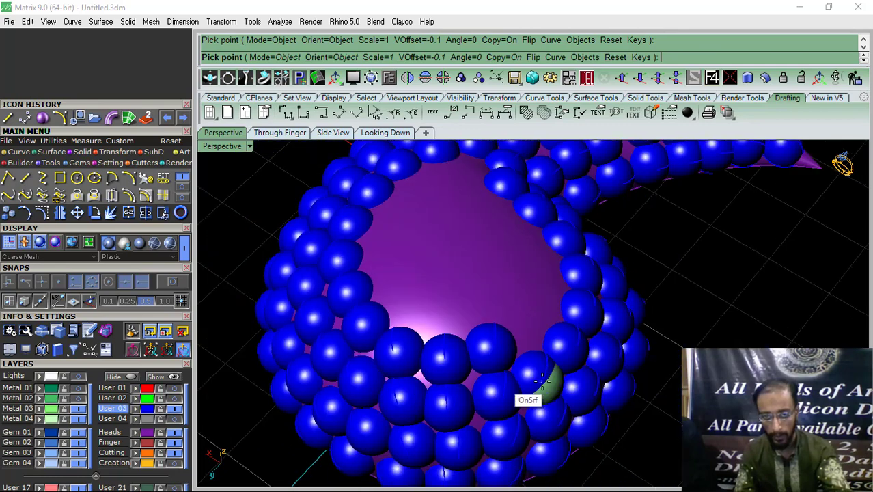
{"action": "right_click_drag", "start_coordinate": [519, 386], "coordinate": [483, 351]}
{"action": "scroll", "coordinate": [492, 335], "scroll_direction": "up", "scroll_amount": 4}
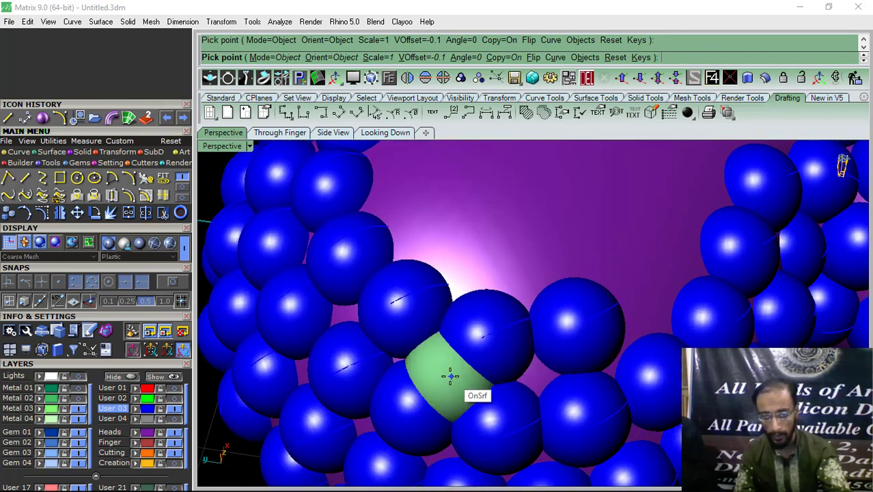
Step: Continue the fourth bead row with two more touching beads along the notch side of the head
{"action": "scroll", "coordinate": [450, 375], "scroll_direction": "down", "scroll_amount": 4}
{"action": "right_click_drag", "start_coordinate": [581, 366], "coordinate": [526, 357]}
{"action": "scroll", "coordinate": [594, 330], "scroll_direction": "up", "scroll_amount": 4}
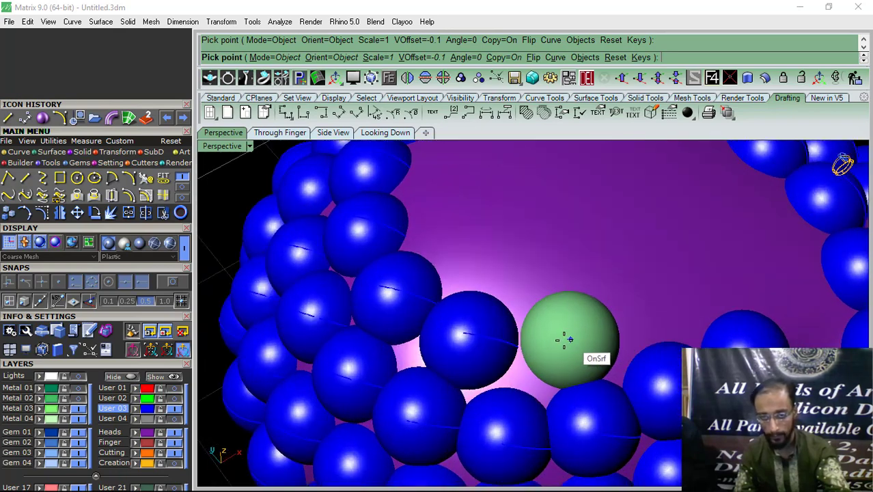
{"action": "scroll", "coordinate": [384, 378], "scroll_direction": "down", "scroll_amount": 4}
{"action": "right_click_drag", "start_coordinate": [390, 341], "coordinate": [542, 347]}
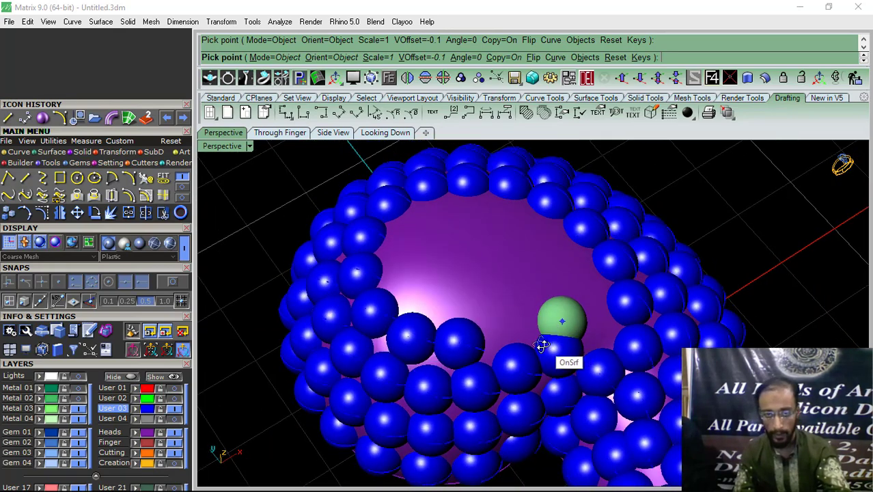
{"action": "scroll", "coordinate": [533, 334], "scroll_direction": "up", "scroll_amount": 4}
{"action": "left_click", "coordinate": [486, 319]}
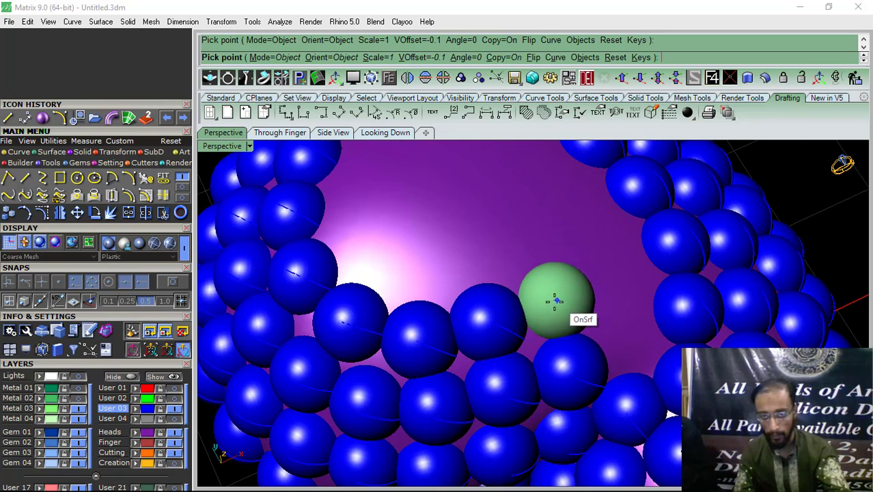
{"action": "left_click", "coordinate": [554, 305]}
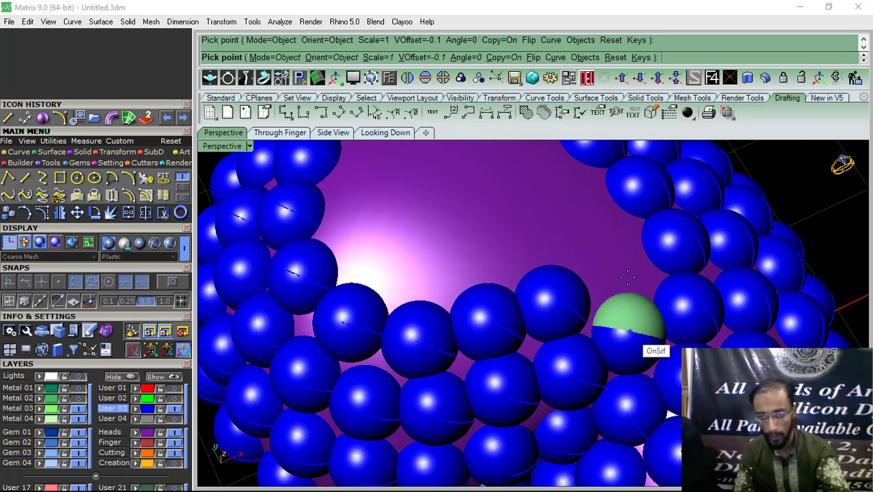
Step: Extend the innermost bead row along the neck side of the head's opening with three touching beads
{"action": "right_click_drag", "start_coordinate": [673, 346], "coordinate": [514, 343]}
{"action": "scroll", "coordinate": [413, 293], "scroll_direction": "down", "scroll_amount": 8}
{"action": "right_click_drag", "start_coordinate": [552, 320], "coordinate": [547, 333]}
{"action": "scroll", "coordinate": [552, 321], "scroll_direction": "up", "scroll_amount": 5}
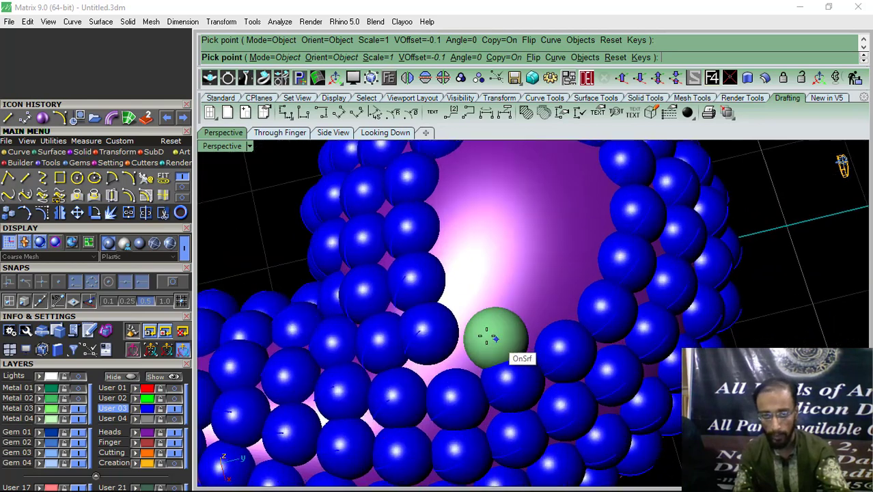
{"action": "left_click", "coordinate": [481, 332]}
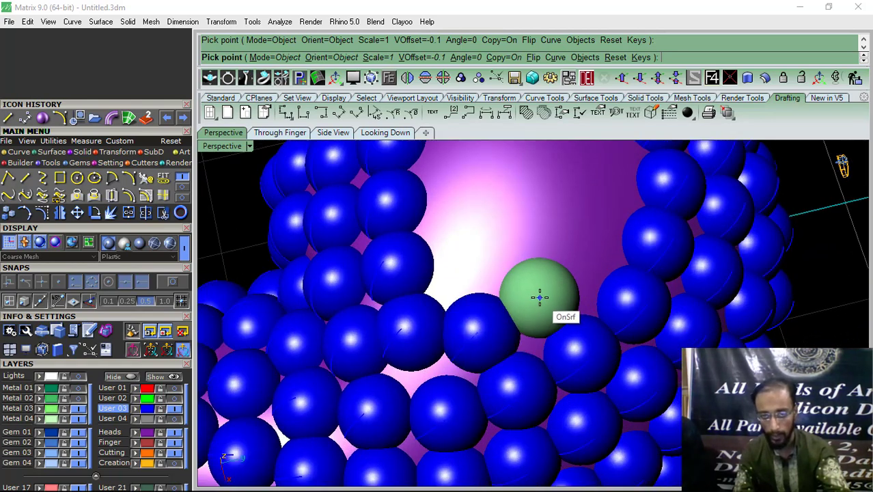
{"action": "left_click", "coordinate": [536, 295]}
{"action": "left_click", "coordinate": [590, 240]}
Step: Add two more touching beads to the inner row around the head's opening and end the placement
{"action": "scroll", "coordinate": [615, 342], "scroll_direction": "down", "scroll_amount": 4}
{"action": "right_click_drag", "start_coordinate": [646, 351], "coordinate": [573, 353]}
{"action": "scroll", "coordinate": [628, 344], "scroll_direction": "up", "scroll_amount": 4}
{"action": "left_click", "coordinate": [625, 347]}
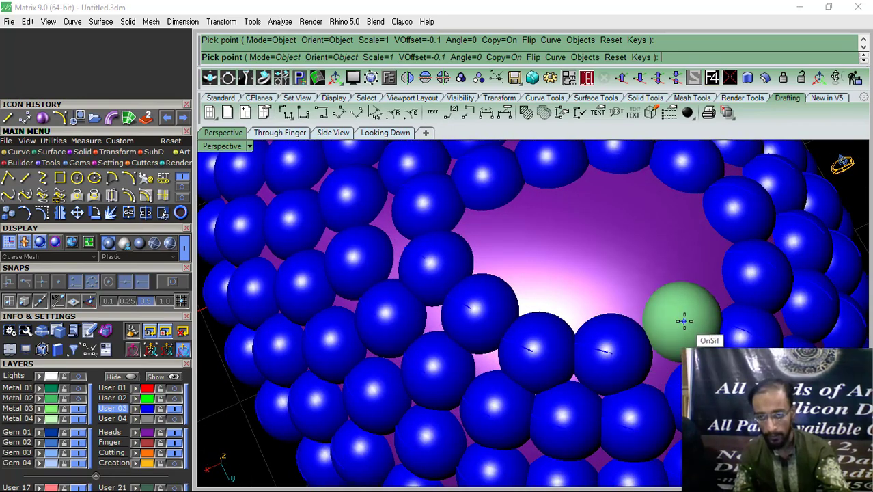
{"action": "left_click", "coordinate": [676, 316]}
{"action": "scroll", "coordinate": [517, 369], "scroll_direction": "down", "scroll_amount": 5}
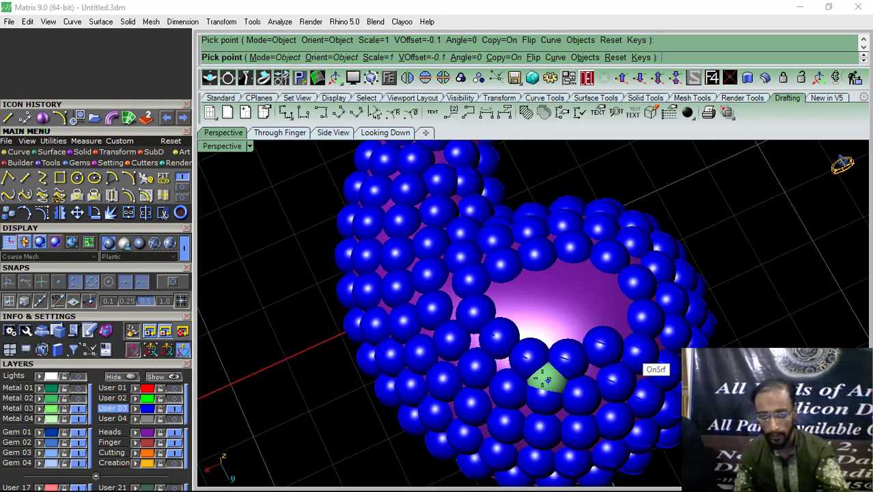
{"action": "right_click", "coordinate": [546, 378]}
Step: Orient the source bead on the surface again and place a copy against the inner row in the head's opening
{"action": "scroll", "coordinate": [684, 362], "scroll_direction": "down", "scroll_amount": 3}
{"action": "right_click_drag", "start_coordinate": [711, 365], "coordinate": [646, 376]}
{"action": "scroll", "coordinate": [525, 312], "scroll_direction": "up", "scroll_amount": 5}
{"action": "left_click", "coordinate": [525, 310]}
{"action": "right_click", "coordinate": [525, 310]}
{"action": "scroll", "coordinate": [669, 408], "scroll_direction": "up", "scroll_amount": 5}
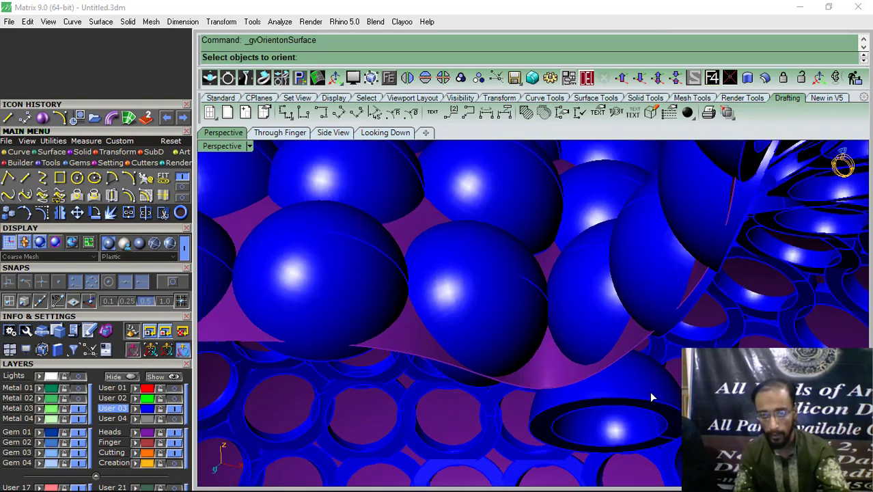
{"action": "left_click", "coordinate": [653, 396]}
{"action": "right_click", "coordinate": [652, 394]}
{"action": "scroll", "coordinate": [646, 373], "scroll_direction": "down", "scroll_amount": 3}
{"action": "right_click_drag", "start_coordinate": [531, 362], "coordinate": [562, 410]}
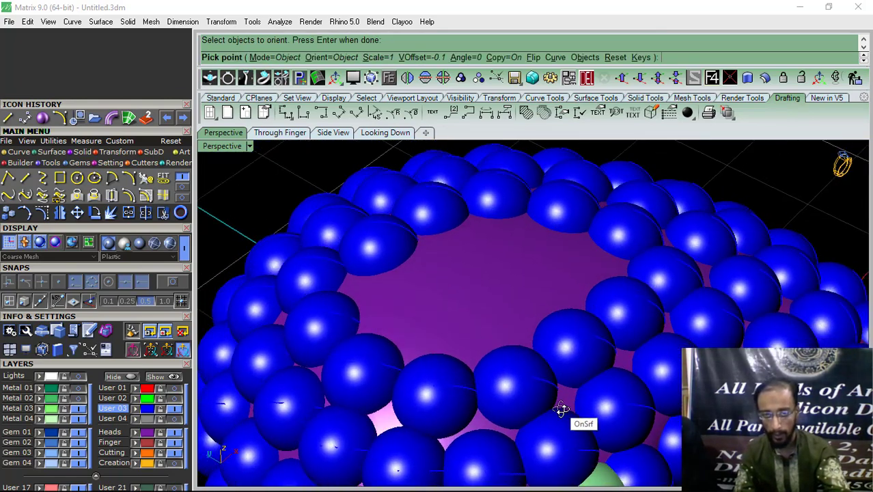
{"action": "scroll", "coordinate": [567, 328], "scroll_direction": "down", "scroll_amount": 5}
{"action": "right_click_drag", "start_coordinate": [563, 286], "coordinate": [560, 342]}
{"action": "scroll", "coordinate": [502, 326], "scroll_direction": "up", "scroll_amount": 1}
{"action": "scroll", "coordinate": [498, 325], "scroll_direction": "up", "scroll_amount": 3}
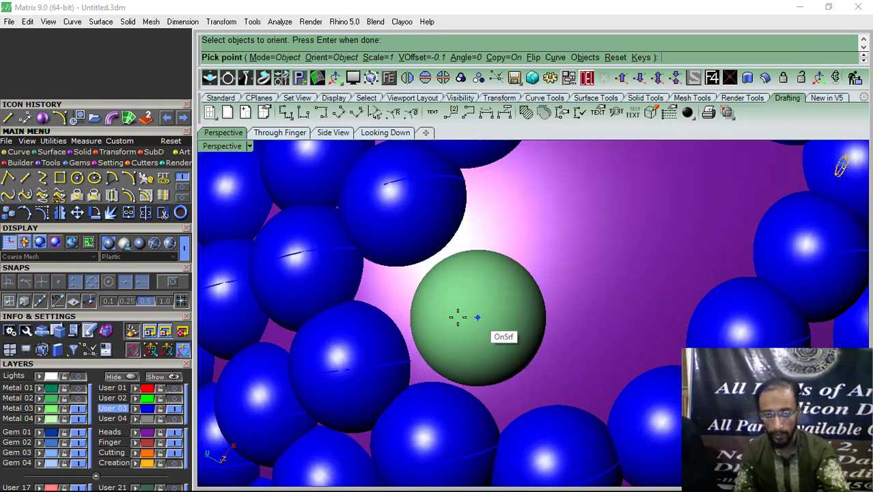
{"action": "left_click", "coordinate": [440, 270]}
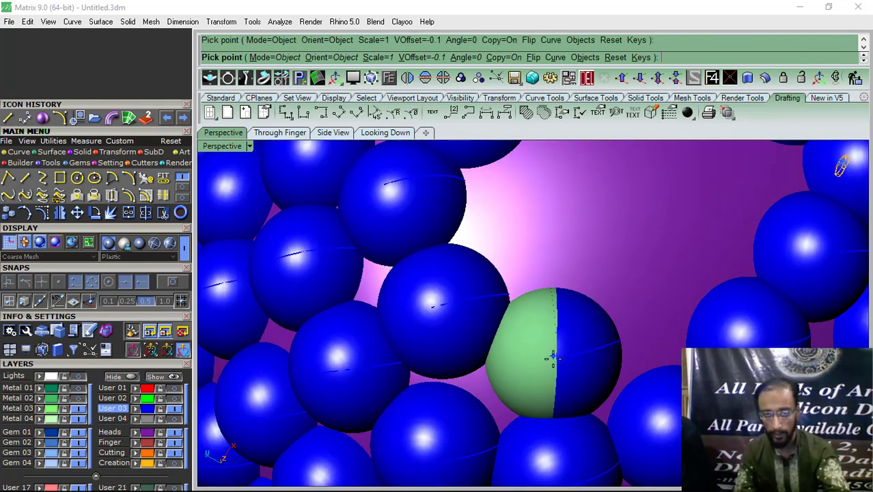
Step: Fill the remaining gap at the centre of the head with touching beads and end the placement
{"action": "scroll", "coordinate": [520, 362], "scroll_direction": "down", "scroll_amount": 3}
{"action": "scroll", "coordinate": [577, 336], "scroll_direction": "up", "scroll_amount": 2}
{"action": "scroll", "coordinate": [578, 336], "scroll_direction": "up", "scroll_amount": 3}
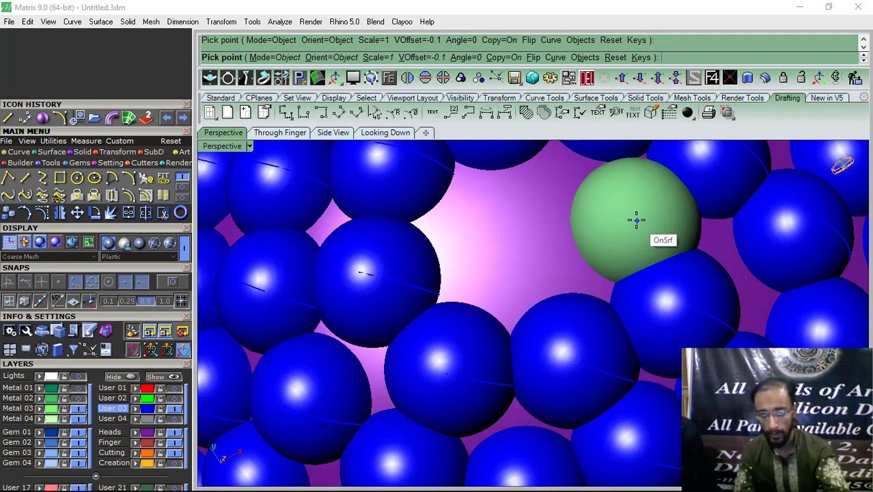
{"action": "left_click", "coordinate": [633, 219]}
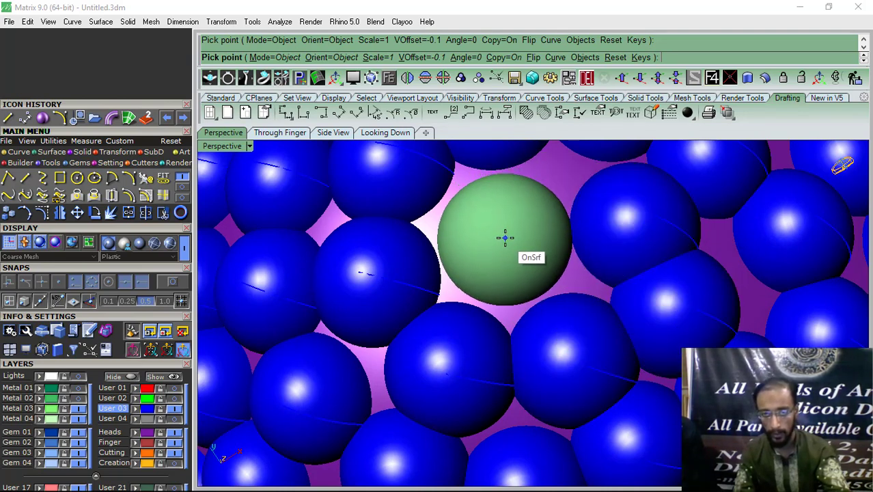
{"action": "left_click", "coordinate": [506, 276]}
{"action": "scroll", "coordinate": [505, 276], "scroll_direction": "down", "scroll_amount": 1}
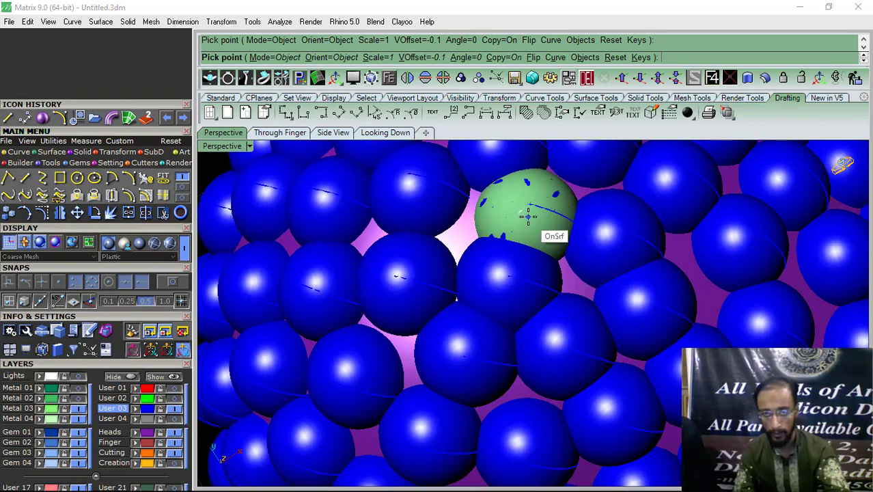
{"action": "right_click", "coordinate": [528, 217]}
Step: Delete the source bead located beneath the dome near the notch
{"action": "scroll", "coordinate": [539, 236], "scroll_direction": "down", "scroll_amount": 10}
{"action": "right_click_drag", "start_coordinate": [571, 278], "coordinate": [556, 345]}
{"action": "scroll", "coordinate": [557, 344], "scroll_direction": "up", "scroll_amount": 10}
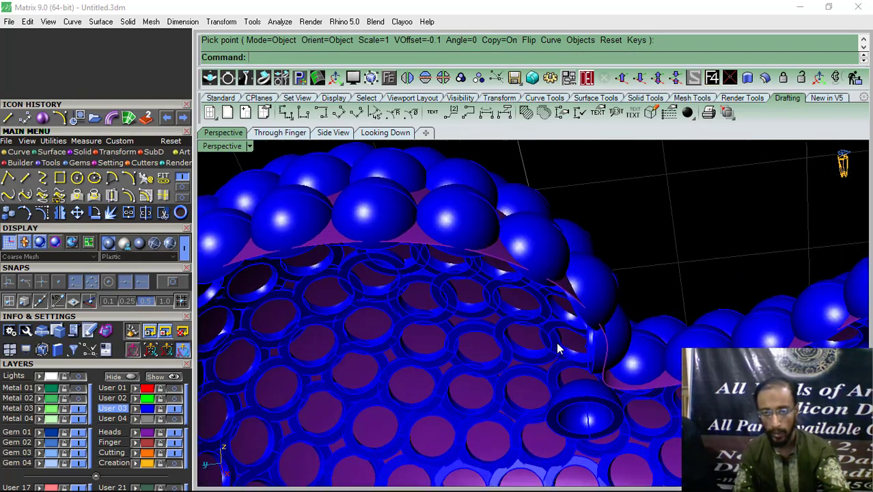
{"action": "left_click", "coordinate": [572, 391]}
{"action": "scroll", "coordinate": [545, 261], "scroll_direction": "down", "scroll_amount": 10}
{"action": "right_click_drag", "start_coordinate": [462, 261], "coordinate": [525, 454]}
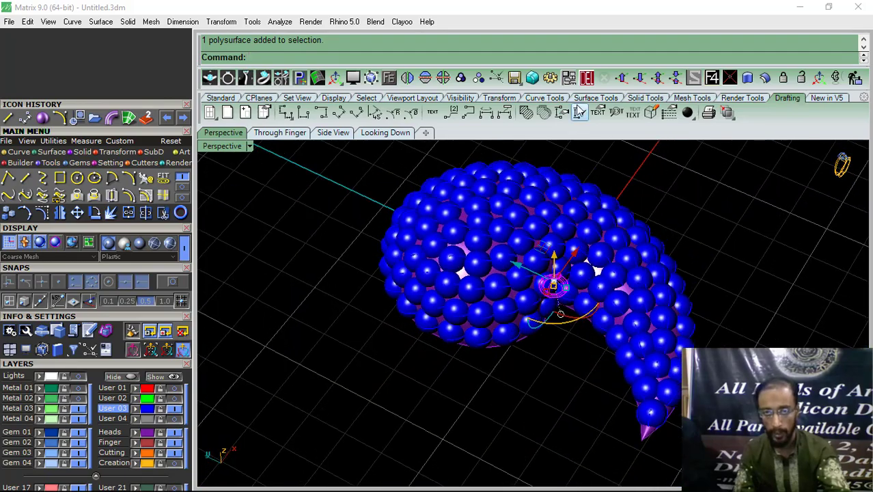
{"action": "key", "text": "Delete"}
{"action": "scroll", "coordinate": [540, 297], "scroll_direction": "down", "scroll_amount": 3}
{"action": "right_click_drag", "start_coordinate": [540, 296], "coordinate": [681, 201]}
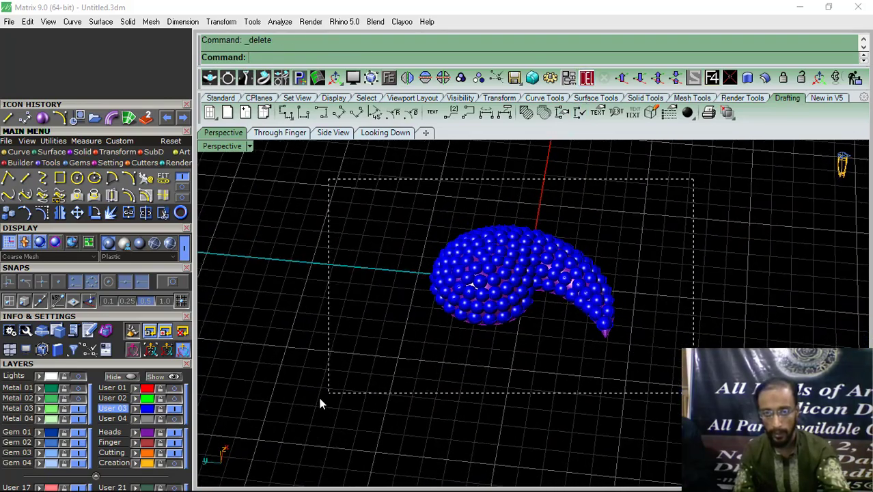
{"action": "left_click_drag", "start_coordinate": [322, 404], "coordinate": [321, 403]}
{"action": "scroll", "coordinate": [490, 323], "scroll_direction": "up", "scroll_amount": 10}
{"action": "left_click", "coordinate": [481, 332], "text": "ctrl"}
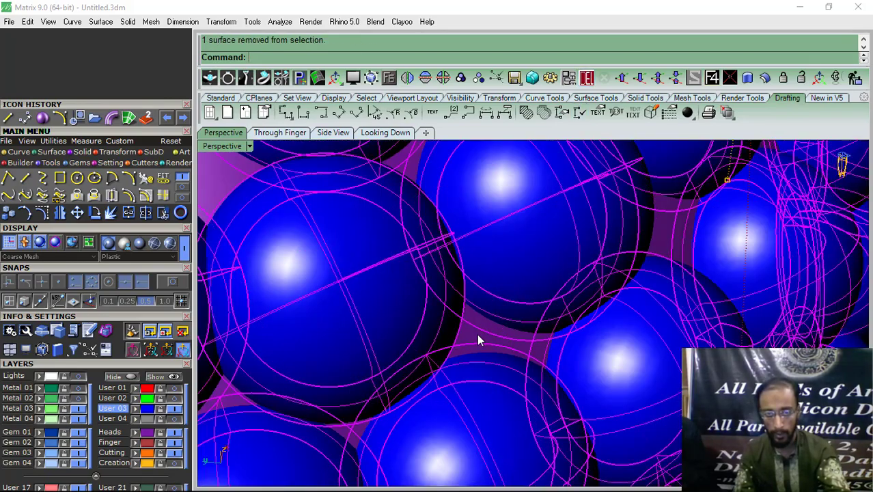
{"action": "scroll", "coordinate": [484, 335], "scroll_direction": "down", "scroll_amount": 10}
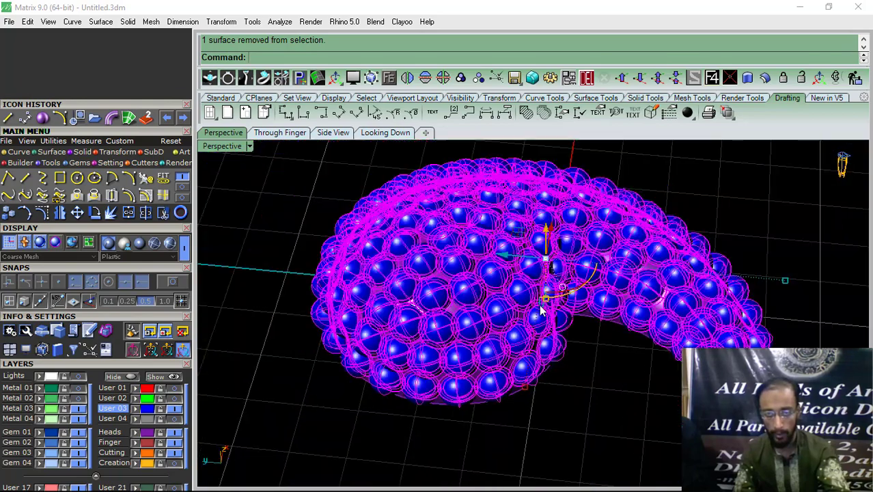
{"action": "key", "text": "Delete"}
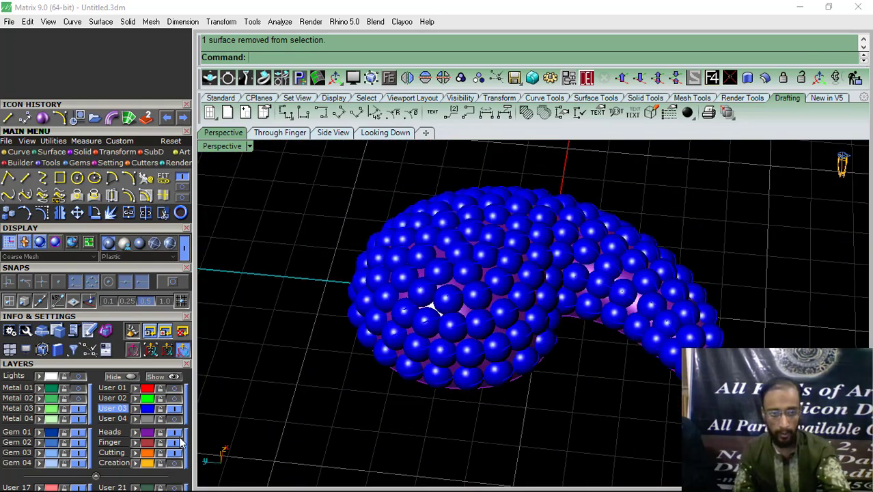
Step: Hide the Heads layer, select all the beads and group them
{"action": "scroll", "coordinate": [634, 304], "scroll_direction": "down", "scroll_amount": 3}
{"action": "left_click_drag", "start_coordinate": [301, 447], "coordinate": [301, 447]}
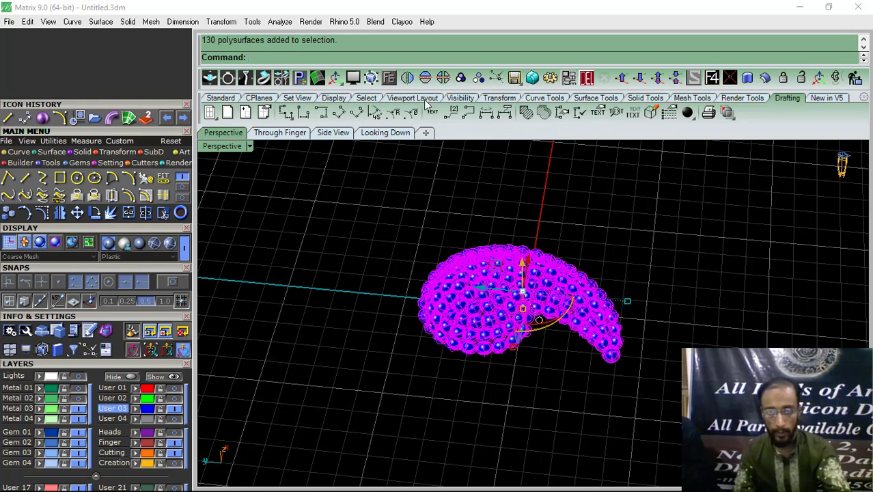
{"action": "left_click", "coordinate": [460, 78]}
Step: Inspect the grouped beads from below and above, with the dome surface on the Heads layer shown briefly for comparison
{"action": "right_click_drag", "start_coordinate": [461, 338], "coordinate": [548, 400]}
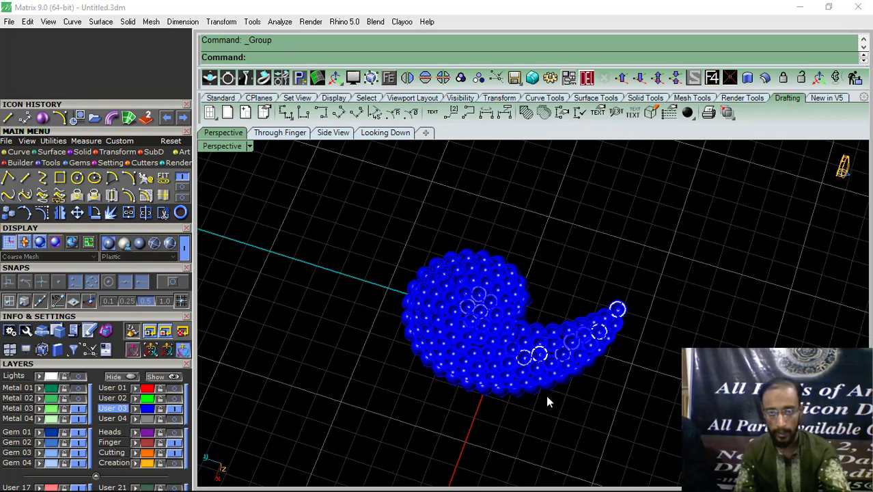
{"action": "scroll", "coordinate": [477, 315], "scroll_direction": "up", "scroll_amount": 3}
{"action": "scroll", "coordinate": [479, 319], "scroll_direction": "up", "scroll_amount": 2}
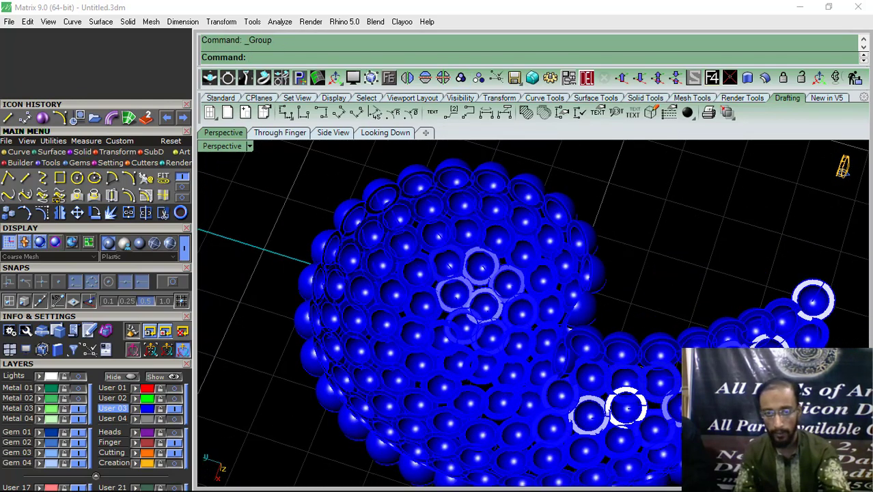
{"action": "mouse_move", "coordinate": [568, 360]}
{"action": "right_mouse_down"}
{"action": "mouse_move", "coordinate": [629, 323]}
{"action": "mouse_move", "coordinate": [626, 285]}
{"action": "mouse_move", "coordinate": [517, 299]}
{"action": "mouse_move", "coordinate": [564, 347]}
{"action": "right_mouse_up"}
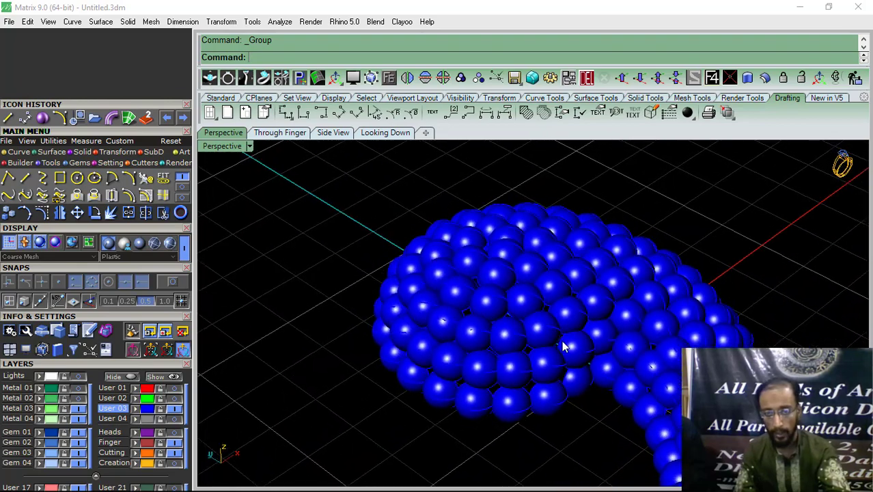
{"action": "scroll", "coordinate": [457, 304], "scroll_direction": "down", "scroll_amount": 4}
{"action": "left_click", "coordinate": [176, 432]}
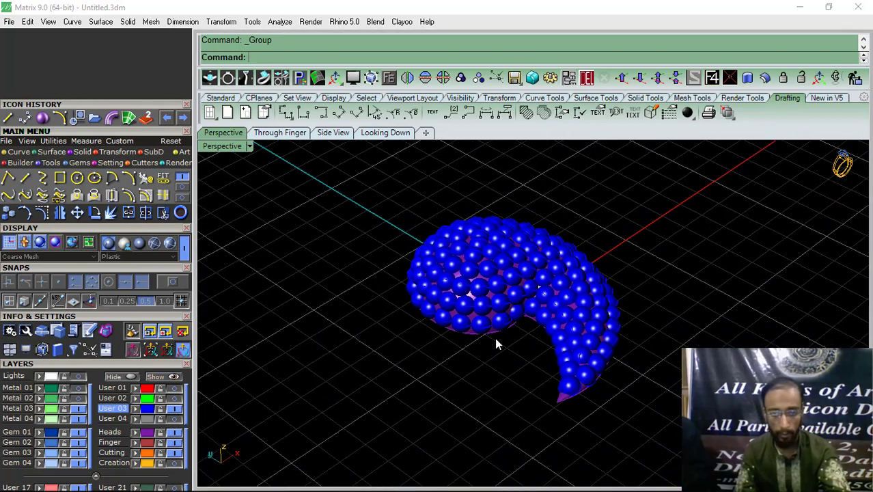
{"action": "scroll", "coordinate": [496, 362], "scroll_direction": "up", "scroll_amount": 7}
{"action": "left_click", "coordinate": [477, 366]}
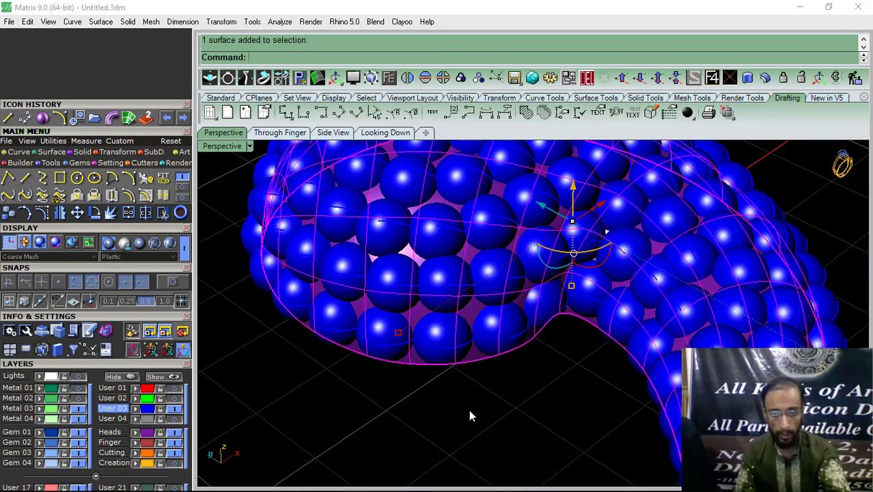
{"action": "left_click", "coordinate": [176, 434]}
Step: Select the comma outline curves around the base of the beads and join them into one closed curve
{"action": "scroll", "coordinate": [502, 367], "scroll_direction": "up", "scroll_amount": 2}
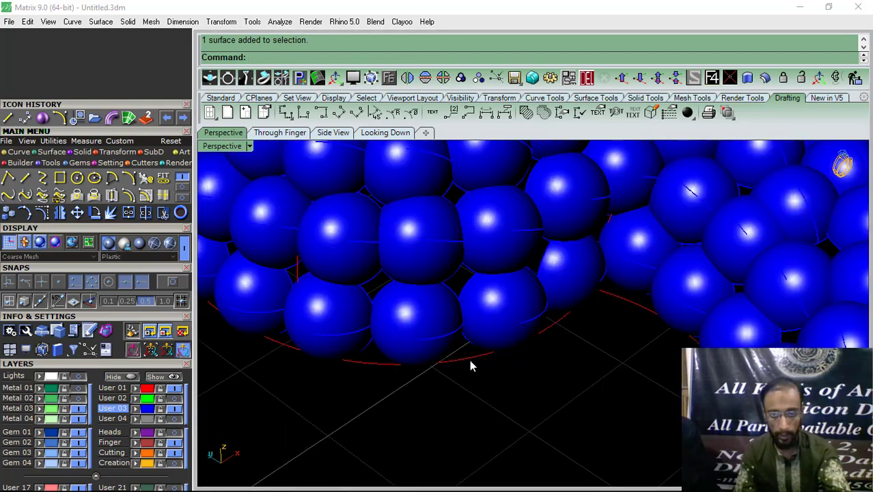
{"action": "scroll", "coordinate": [606, 322], "scroll_direction": "down", "scroll_amount": 5}
{"action": "right_click_drag", "start_coordinate": [458, 402], "coordinate": [501, 406]}
{"action": "scroll", "coordinate": [500, 406], "scroll_direction": "up", "scroll_amount": 5}
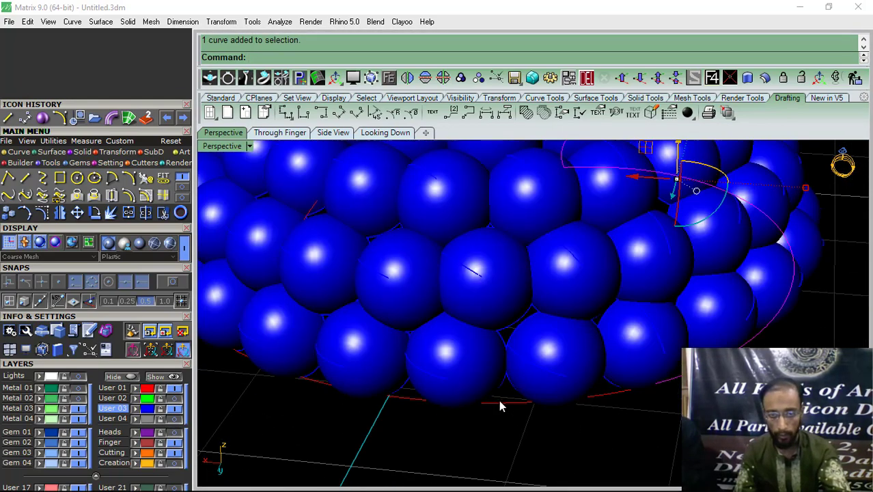
{"action": "left_click", "coordinate": [128, 213]}
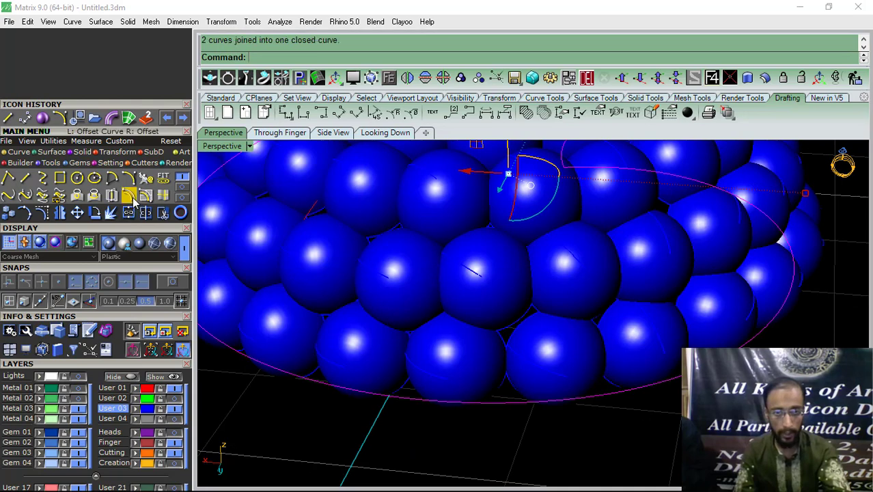
Step: Offset the joined comma outline inward by 0.25
{"action": "left_click", "coordinate": [130, 197]}
{"action": "scroll", "coordinate": [508, 373], "scroll_direction": "up", "scroll_amount": 4}
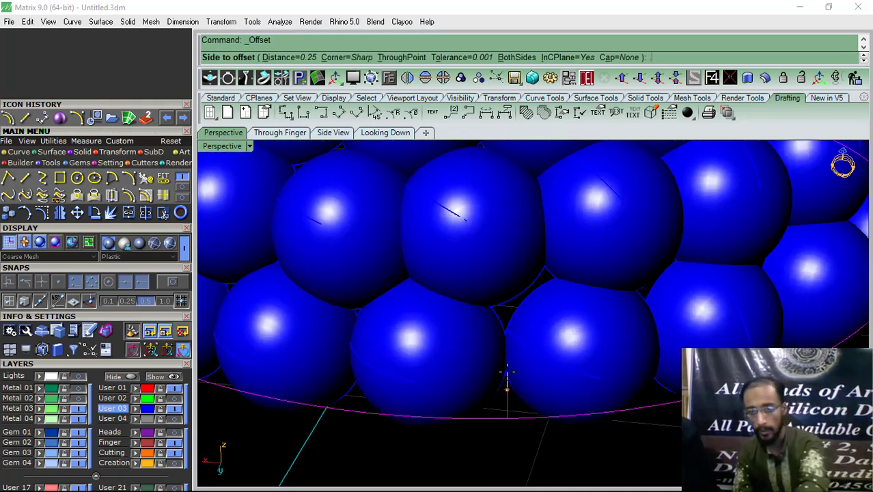
{"action": "type", "text": ".3"}
{"action": "key", "text": "Return"}
{"action": "left_click", "coordinate": [506, 370]}
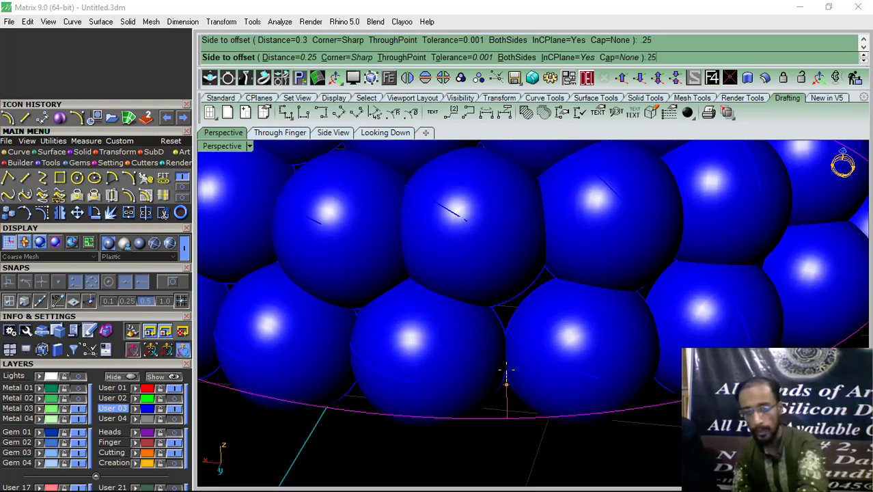
Step: Select the original comma outline together with its inward offset and create a surface between them
{"action": "scroll", "coordinate": [504, 370], "scroll_direction": "up", "scroll_amount": 3}
{"action": "left_click", "coordinate": [504, 415]}
{"action": "scroll", "coordinate": [520, 383], "scroll_direction": "down", "scroll_amount": 5}
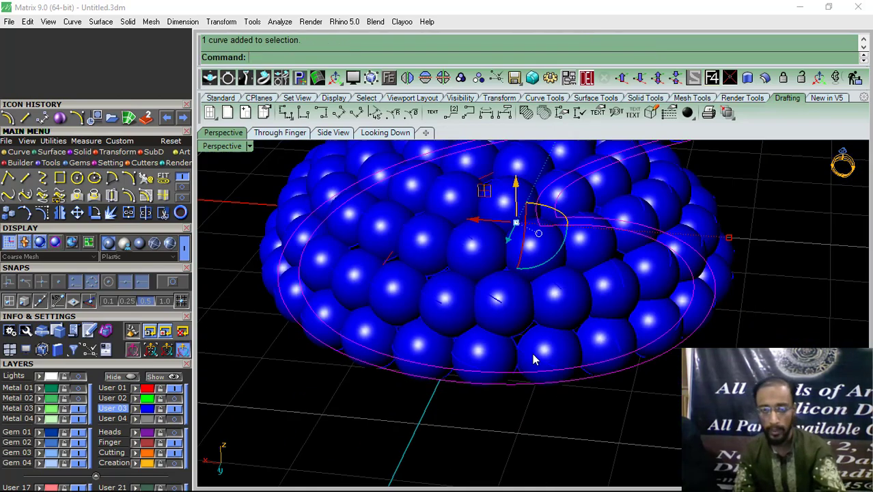
{"action": "left_click", "coordinate": [45, 162]}
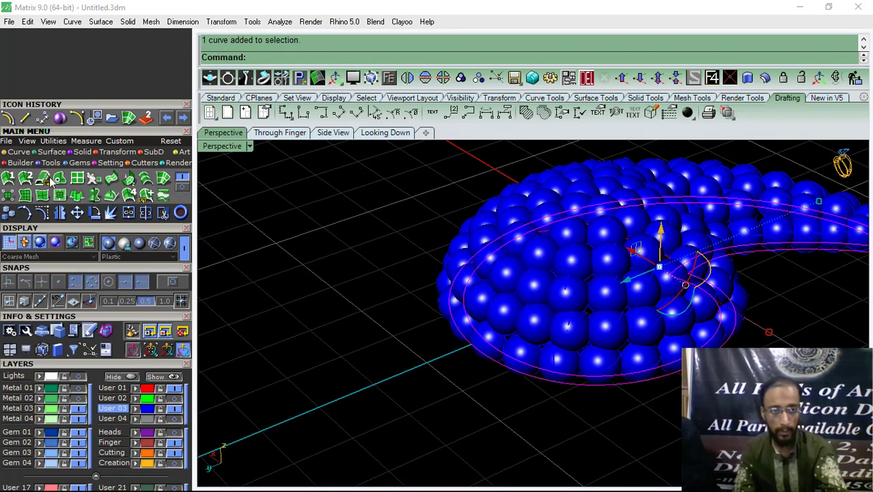
{"action": "left_click", "coordinate": [33, 194]}
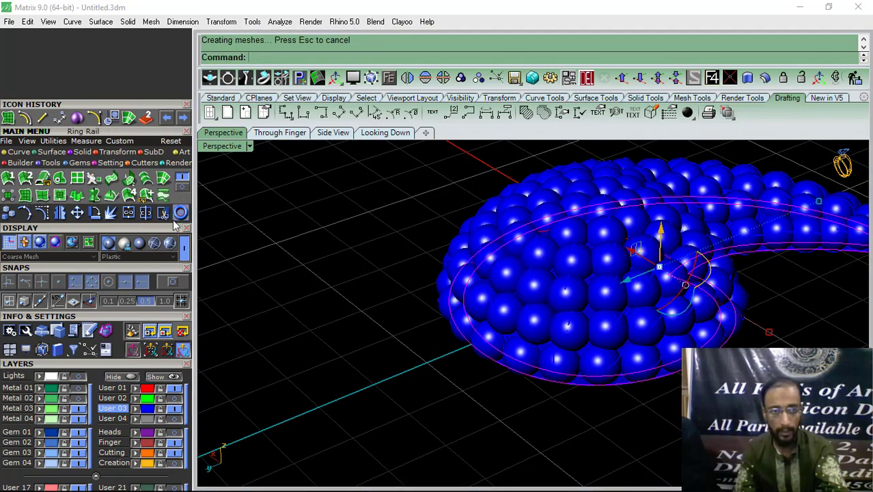
Step: Trim away the surface inside the inward offset curve, leaving a comma-shaped band under the outer beads
{"action": "left_click", "coordinate": [162, 213]}
{"action": "right_click_drag", "start_coordinate": [554, 308], "coordinate": [625, 208]}
{"action": "left_click", "coordinate": [585, 399]}
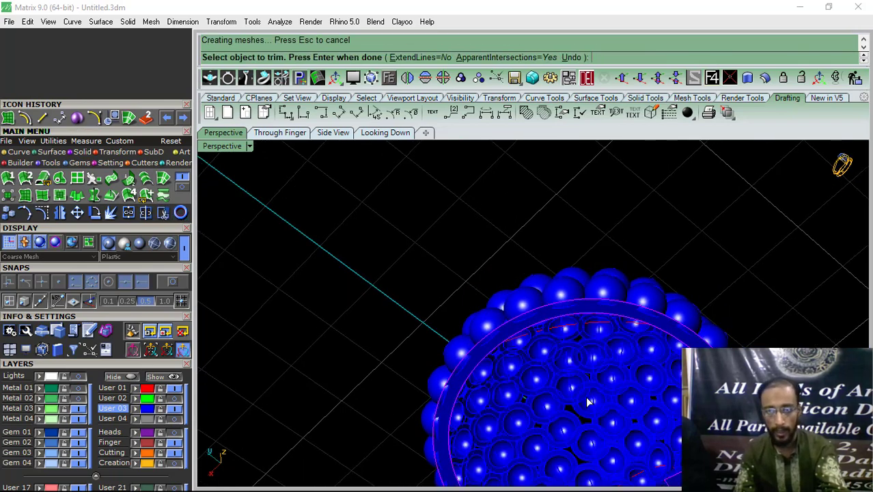
{"action": "right_click", "coordinate": [585, 400]}
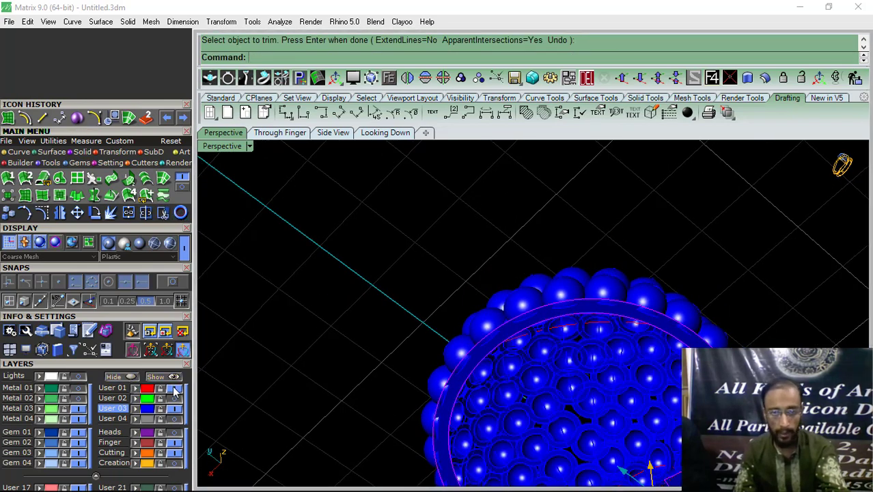
Step: Select the comma-shaped band surface and offset it downward into a solid rim
{"action": "scroll", "coordinate": [561, 325], "scroll_direction": "up", "scroll_amount": 5}
{"action": "left_click", "coordinate": [474, 300]}
{"action": "scroll", "coordinate": [554, 239], "scroll_direction": "down", "scroll_amount": 6}
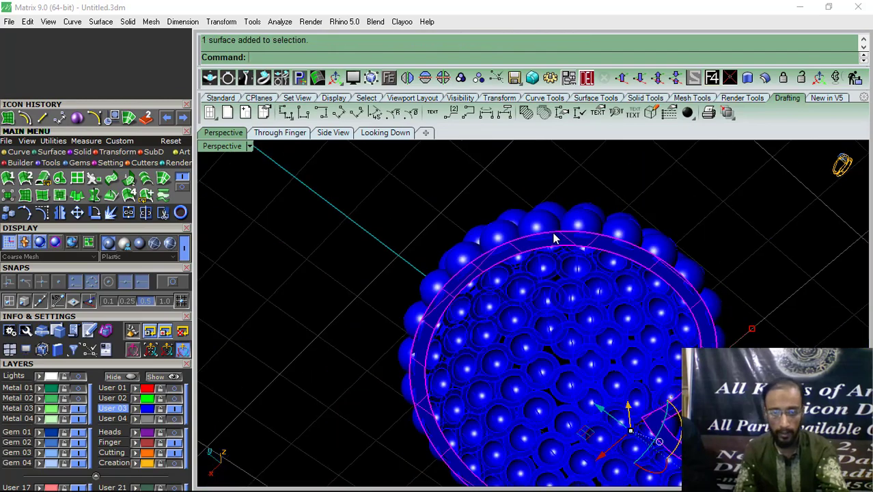
{"action": "right_click_drag", "start_coordinate": [555, 238], "coordinate": [628, 382]}
{"action": "left_click", "coordinate": [765, 78]}
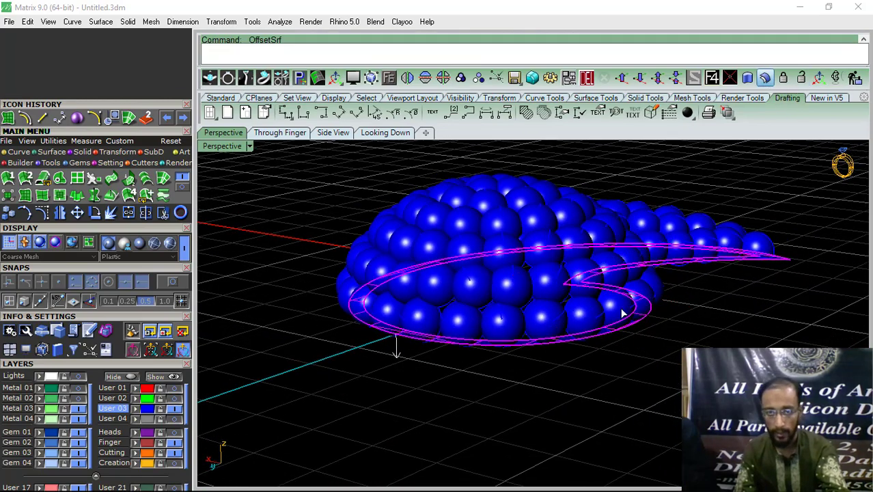
{"action": "key", "text": "Return"}
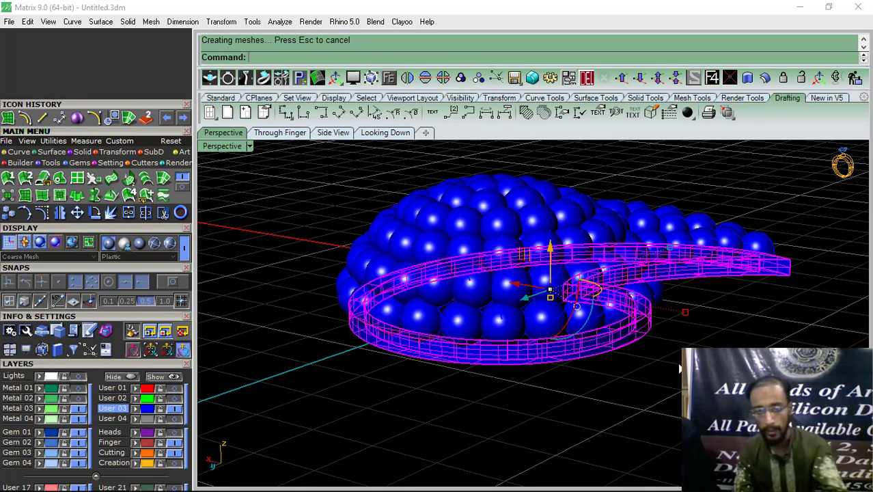
Step: Raise the solid rim slightly so it sits closer against the undersides of the lowest beads
{"action": "right_click_drag", "start_coordinate": [613, 330], "coordinate": [438, 338]}
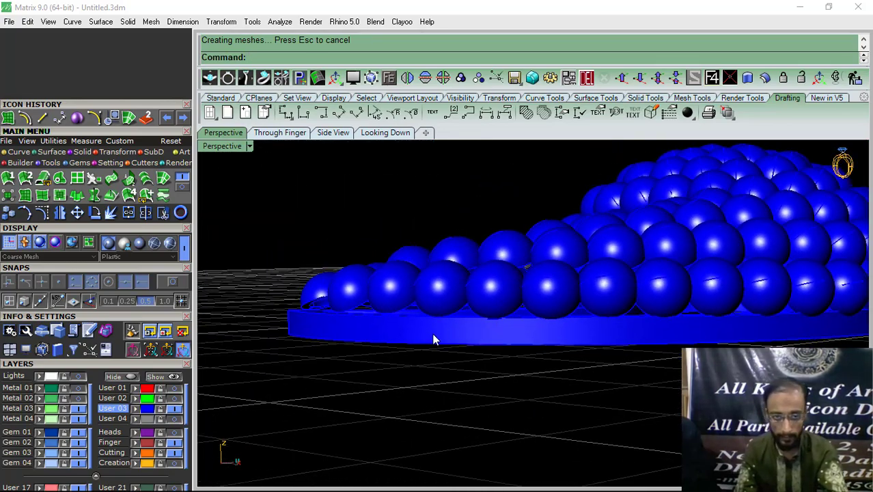
{"action": "left_click", "coordinate": [434, 339]}
{"action": "left_click_drag", "start_coordinate": [662, 279], "coordinate": [662, 271]}
{"action": "left_click", "coordinate": [355, 417]}
Step: Ungroup the beads and shift the bead at the ornament's pointed tip horizontally along the rim
{"action": "right_click_drag", "start_coordinate": [502, 373], "coordinate": [414, 276]}
{"action": "scroll", "coordinate": [469, 344], "scroll_direction": "up", "scroll_amount": 5}
{"action": "right_click_drag", "start_coordinate": [468, 344], "coordinate": [450, 316], "text": "shift"}
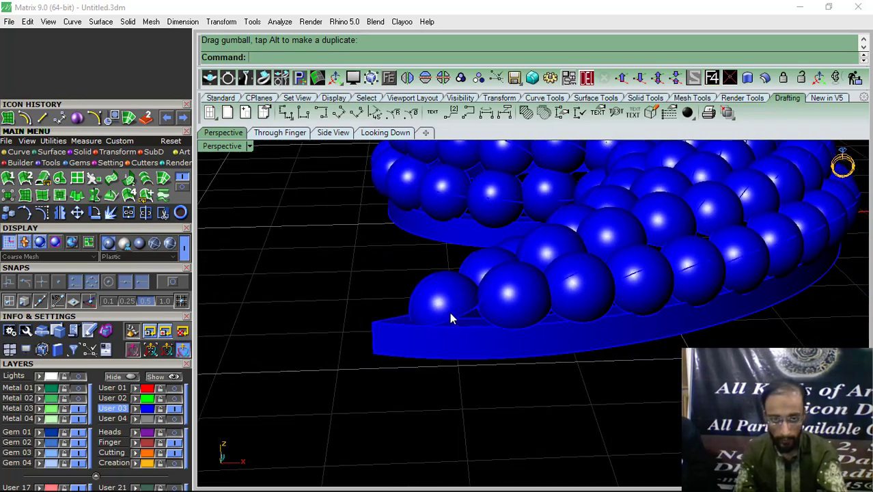
{"action": "scroll", "coordinate": [450, 316], "scroll_direction": "up", "scroll_amount": 5}
{"action": "left_click", "coordinate": [551, 312]}
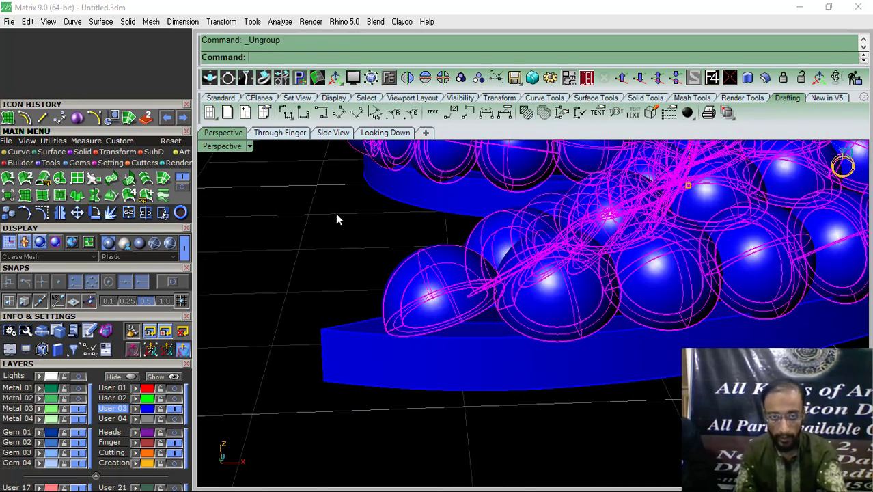
{"action": "left_click", "coordinate": [600, 294]}
{"action": "left_click_drag", "start_coordinate": [557, 304], "coordinate": [663, 306]}
{"action": "left_click", "coordinate": [678, 384]}
Step: Select the rim beneath the beads and assign it to the Metal 03 layer
{"action": "right_click_drag", "start_coordinate": [678, 384], "coordinate": [676, 323]}
{"action": "scroll", "coordinate": [676, 323], "scroll_direction": "down", "scroll_amount": 8}
{"action": "right_click_drag", "start_coordinate": [665, 283], "coordinate": [660, 339]}
{"action": "scroll", "coordinate": [702, 366], "scroll_direction": "up", "scroll_amount": 2}
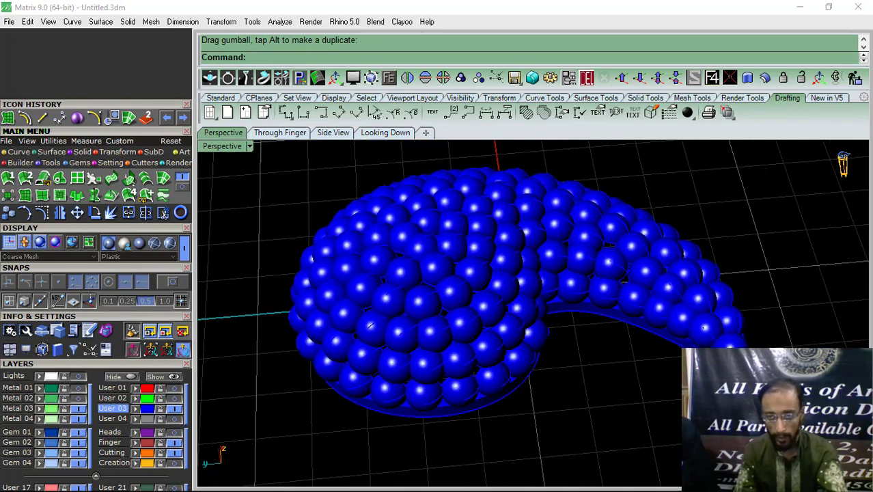
{"action": "left_click", "coordinate": [703, 363]}
{"action": "left_click", "coordinate": [40, 409]}
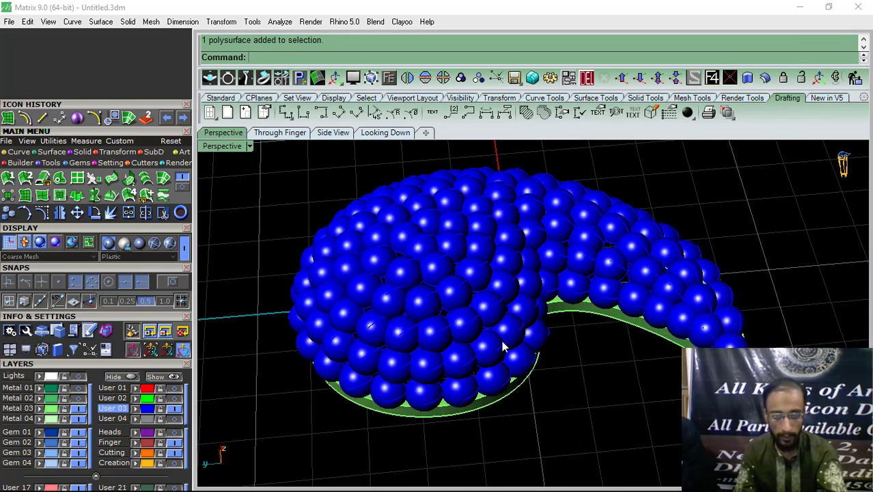
Step: Group all the beads together with the rim and assign the group to the Gem 01 layer
{"action": "scroll", "coordinate": [503, 346], "scroll_direction": "down", "scroll_amount": 2}
{"action": "right_click_drag", "start_coordinate": [503, 345], "coordinate": [582, 300]}
{"action": "scroll", "coordinate": [582, 300], "scroll_direction": "down", "scroll_amount": 5}
{"action": "left_click_drag", "start_coordinate": [686, 190], "coordinate": [346, 467]}
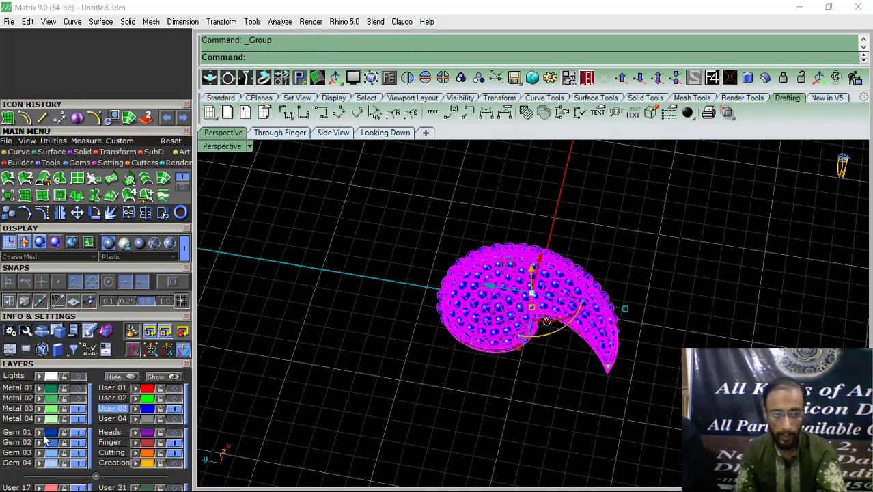
{"action": "left_click", "coordinate": [377, 380]}
{"action": "right_click_drag", "start_coordinate": [606, 311], "coordinate": [516, 347]}
Step: In the Looking Down view, move the grouped ornament along the X axis to clear the Y axis
{"action": "left_click", "coordinate": [385, 133]}
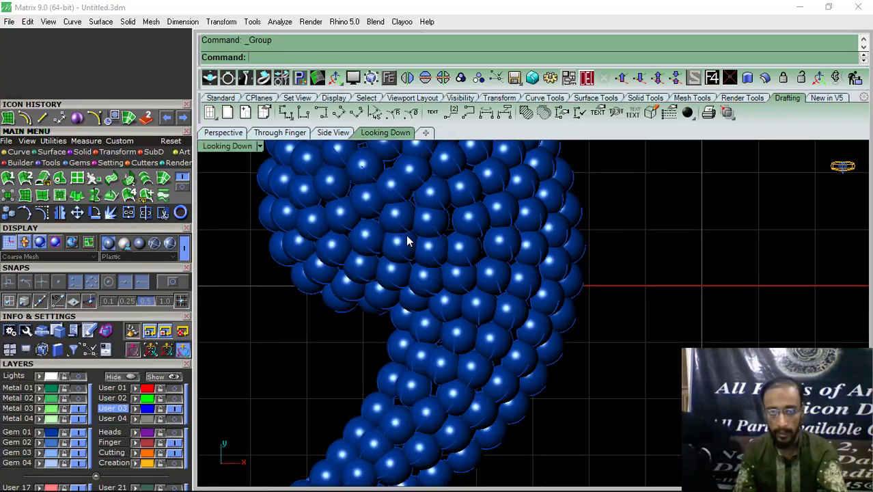
{"action": "left_click", "coordinate": [471, 296]}
{"action": "left_click_drag", "start_coordinate": [471, 297], "coordinate": [544, 299]}
Step: Mirror a copy of the ornament across the Y axis, starting the mirror plane at 0,0,0
{"action": "left_click", "coordinate": [60, 213]}
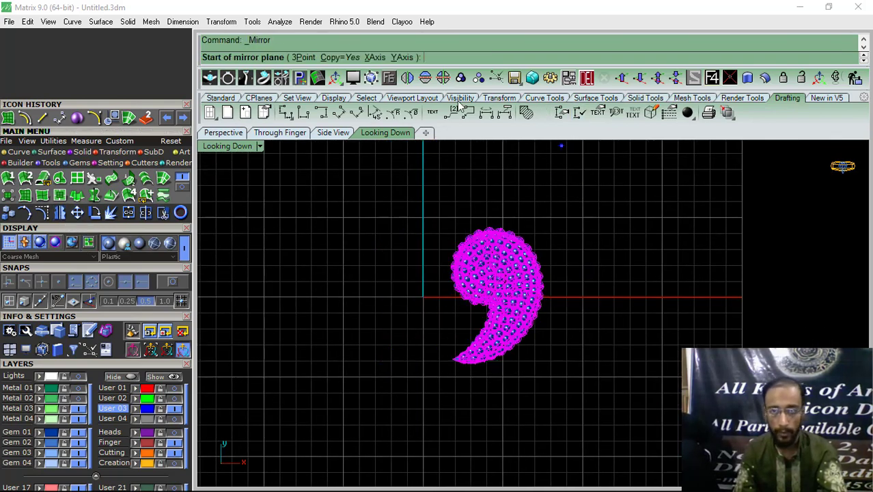
{"action": "type", "text": "0,0,0"}
{"action": "key", "text": "Return"}
{"action": "left_click", "coordinate": [435, 190], "text": "shift"}
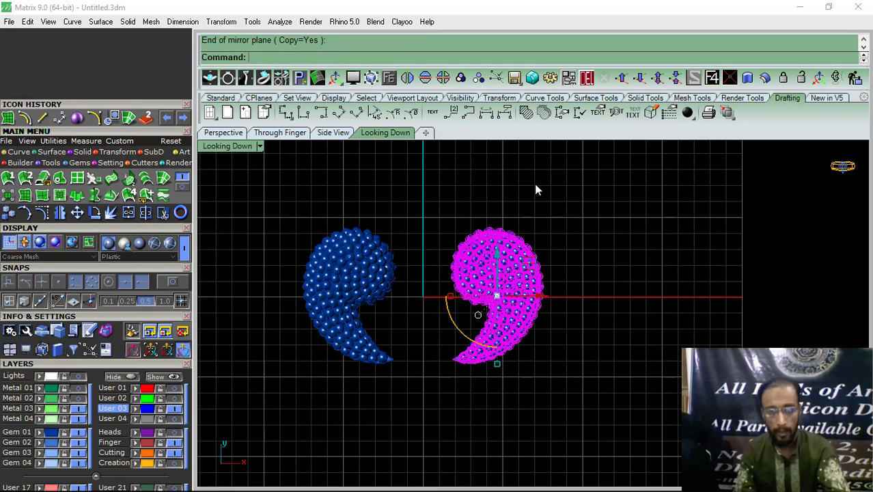
Step: Move the original ornament slightly closer to the Y axis
{"action": "scroll", "coordinate": [463, 278], "scroll_direction": "up", "scroll_amount": 2}
{"action": "scroll", "coordinate": [463, 282], "scroll_direction": "up", "scroll_amount": 2}
{"action": "left_click_drag", "start_coordinate": [557, 307], "coordinate": [532, 310]}
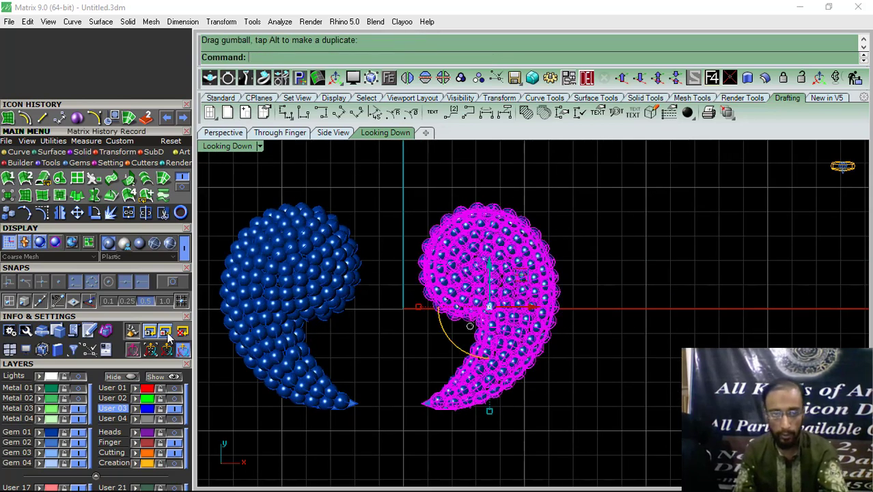
Step: Delete the mirrored copy and mirror the repositioned ornament across the Y axis again
{"action": "left_click", "coordinate": [288, 295]}
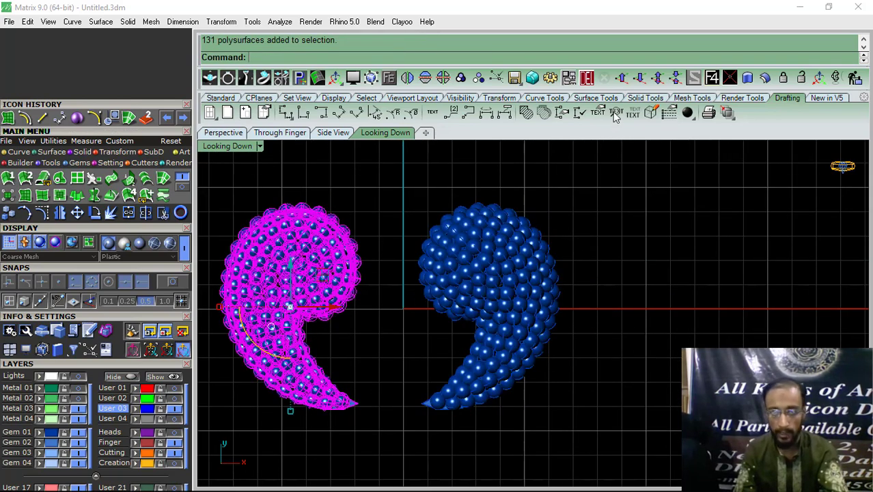
{"action": "left_click", "coordinate": [585, 81]}
{"action": "left_click", "coordinate": [482, 295]}
{"action": "left_click", "coordinate": [408, 77]}
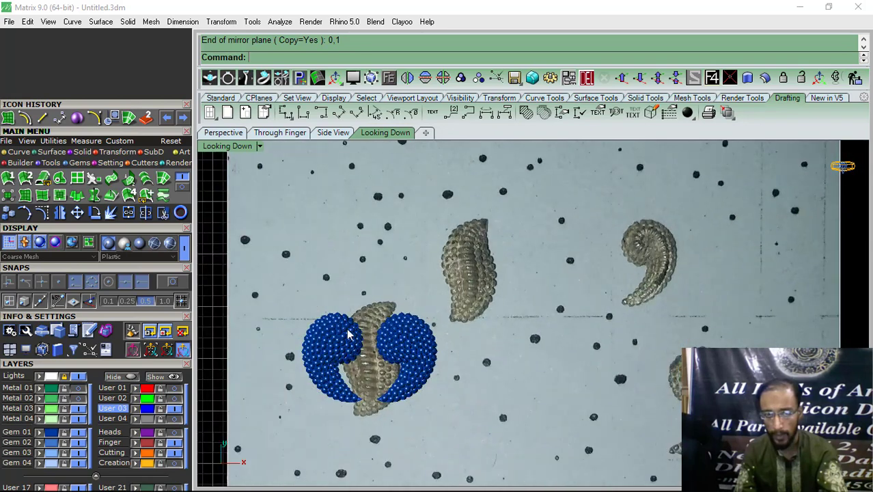
Step: Move the original ornament onto the upper comma in the reference photo and delete its mirrored copy
{"action": "left_click", "coordinate": [392, 364]}
{"action": "left_click_drag", "start_coordinate": [444, 334], "coordinate": [684, 236]}
{"action": "left_click", "coordinate": [733, 257]}
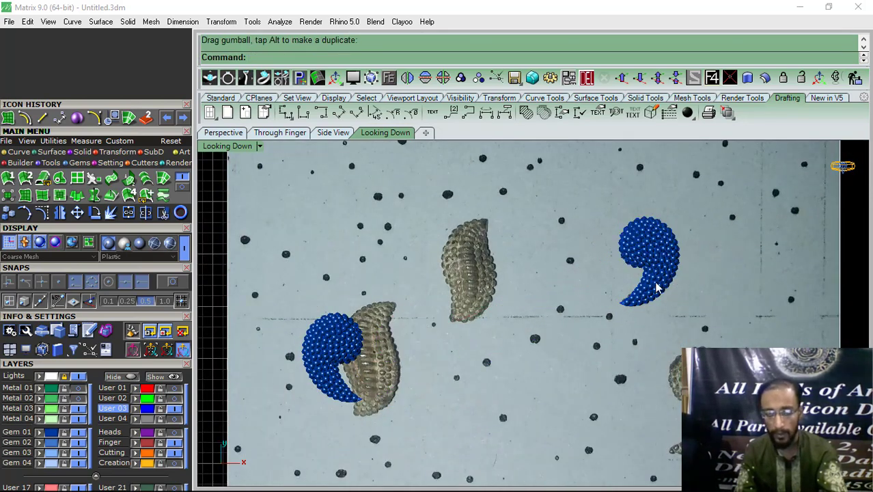
{"action": "left_click", "coordinate": [340, 347]}
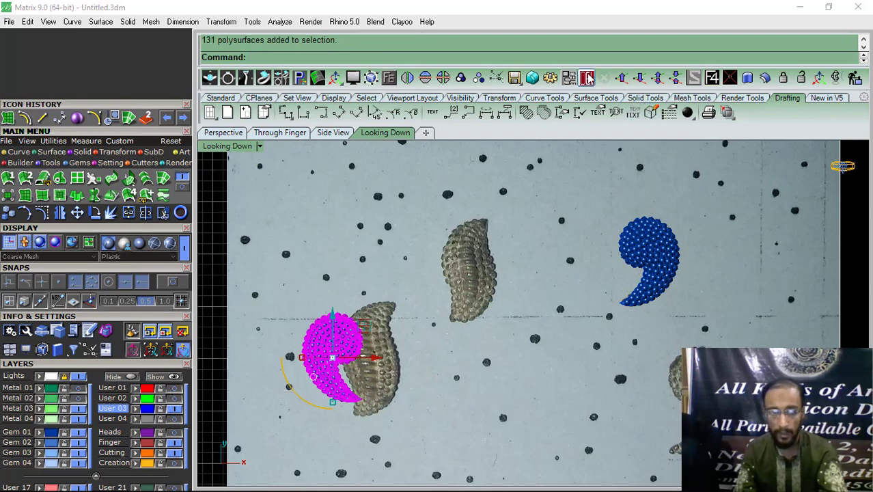
{"action": "key", "text": "Delete"}
Step: Compare the blue comma ornament with the photographed pieces and the finished green beaded ornaments
{"action": "scroll", "coordinate": [456, 333], "scroll_direction": "down", "scroll_amount": 3}
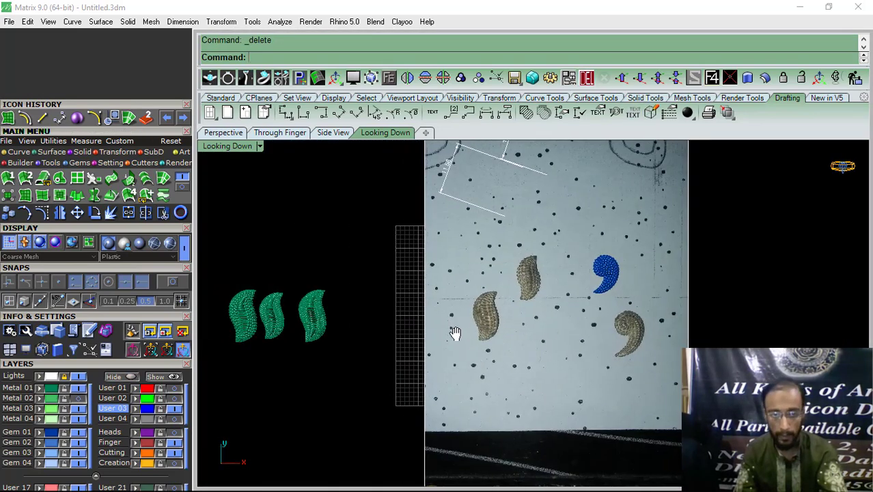
{"action": "scroll", "coordinate": [269, 316], "scroll_direction": "up", "scroll_amount": 4}
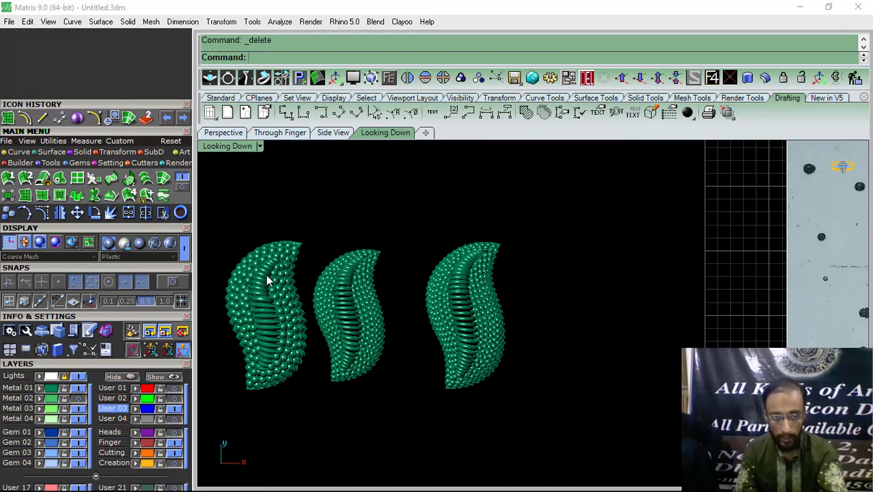
{"action": "scroll", "coordinate": [288, 300], "scroll_direction": "down", "scroll_amount": 5}
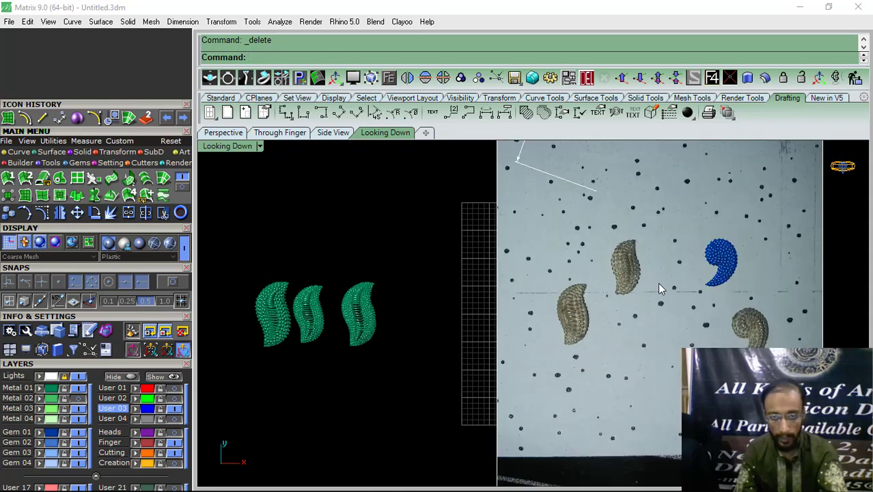
{"action": "right_click_drag", "start_coordinate": [720, 266], "coordinate": [614, 306]}
{"action": "scroll", "coordinate": [612, 301], "scroll_direction": "up", "scroll_amount": 7}
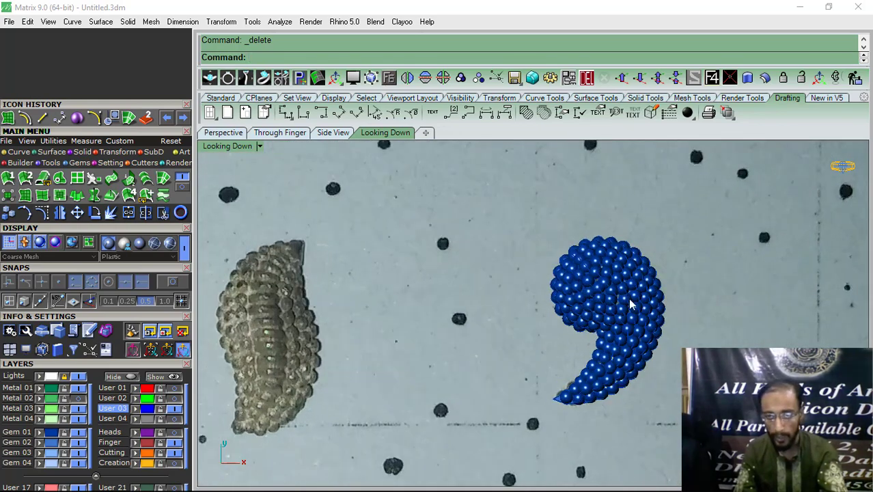
{"action": "scroll", "coordinate": [630, 304], "scroll_direction": "down", "scroll_amount": 3}
{"action": "scroll", "coordinate": [601, 295], "scroll_direction": "up", "scroll_amount": 5}
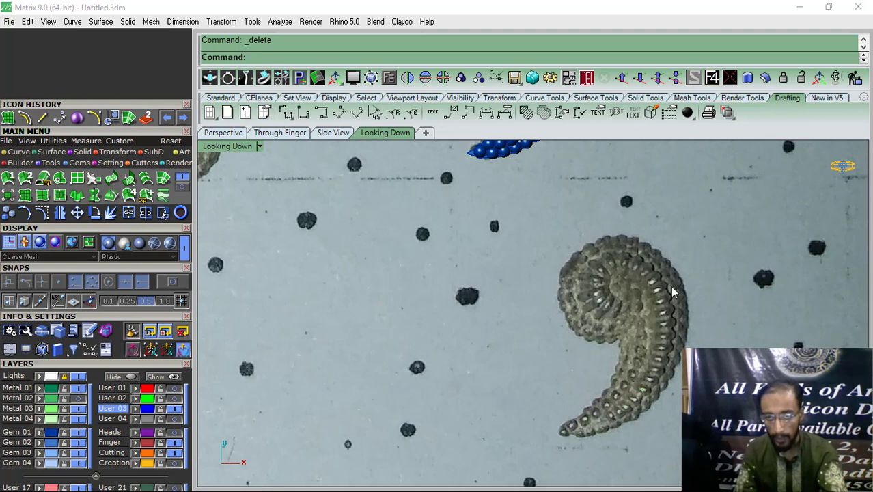
{"action": "scroll", "coordinate": [654, 313], "scroll_direction": "down", "scroll_amount": 3}
{"action": "scroll", "coordinate": [677, 295], "scroll_direction": "up", "scroll_amount": 5}
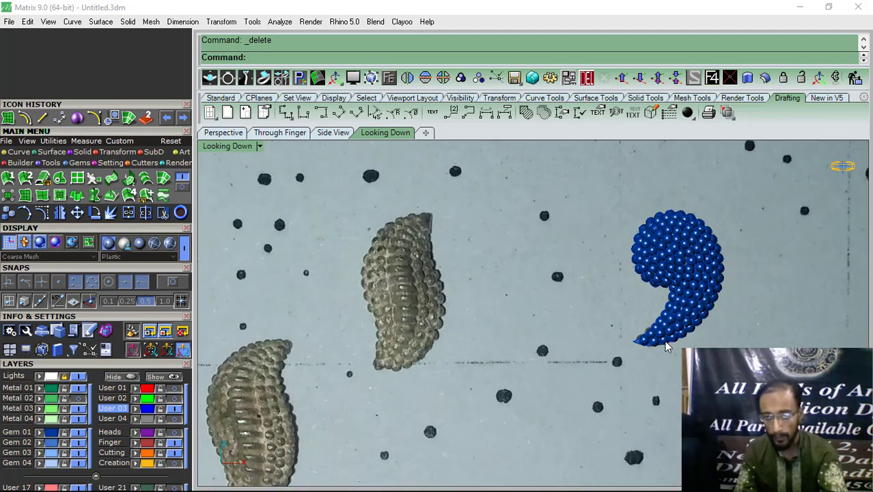
{"action": "scroll", "coordinate": [659, 277], "scroll_direction": "down", "scroll_amount": 3}
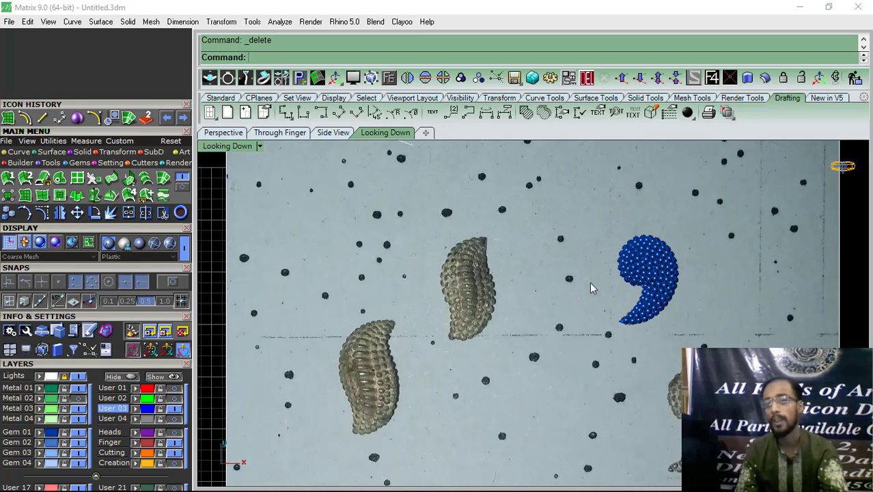
{"action": "right_click_drag", "start_coordinate": [565, 315], "coordinate": [638, 313]}
{"action": "scroll", "coordinate": [560, 270], "scroll_direction": "down", "scroll_amount": 4}
{"action": "right_click_drag", "start_coordinate": [481, 311], "coordinate": [535, 312]}
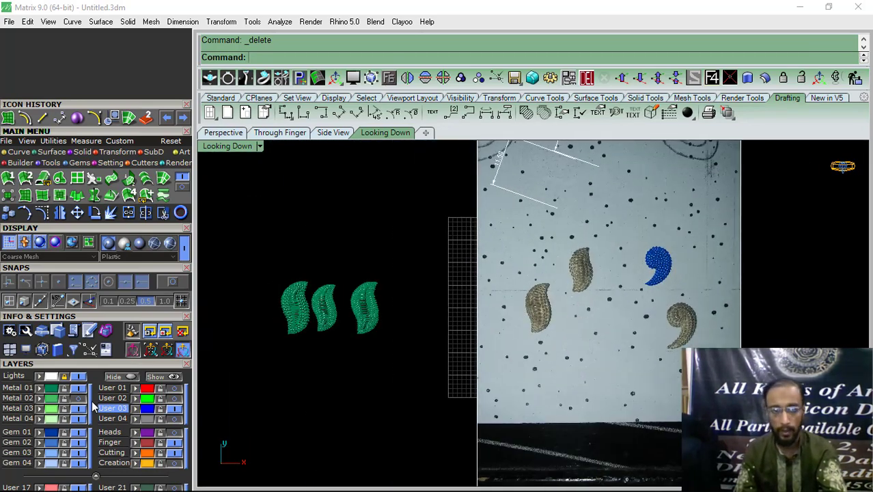
Step: Hide the green ornaments on the Metal 01 layer and the reference photo on the Lights layer
{"action": "left_click", "coordinate": [75, 390]}
{"action": "right_click_drag", "start_coordinate": [484, 296], "coordinate": [377, 316]}
{"action": "scroll", "coordinate": [542, 284], "scroll_direction": "up", "scroll_amount": 8}
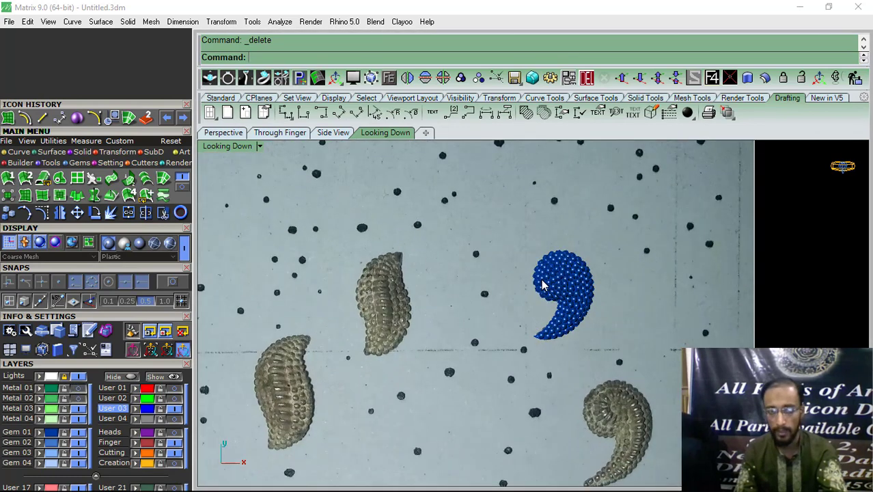
{"action": "scroll", "coordinate": [512, 325], "scroll_direction": "down", "scroll_amount": 2}
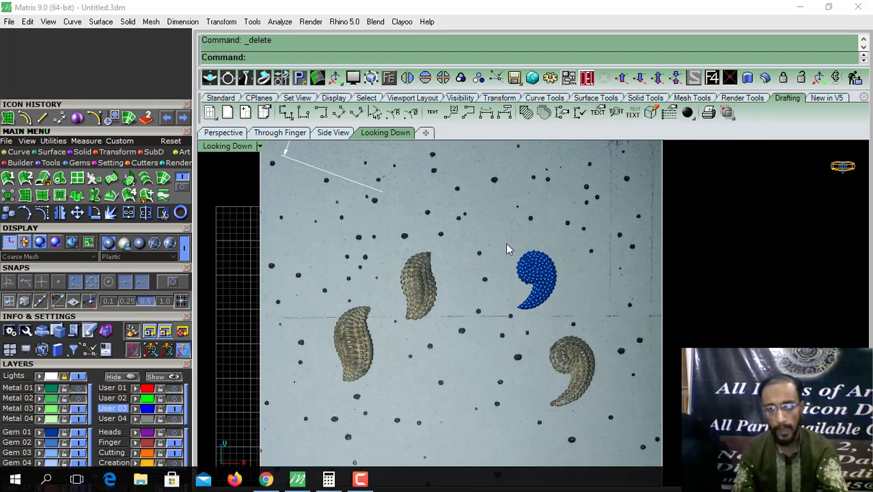
{"action": "left_click", "coordinate": [78, 377]}
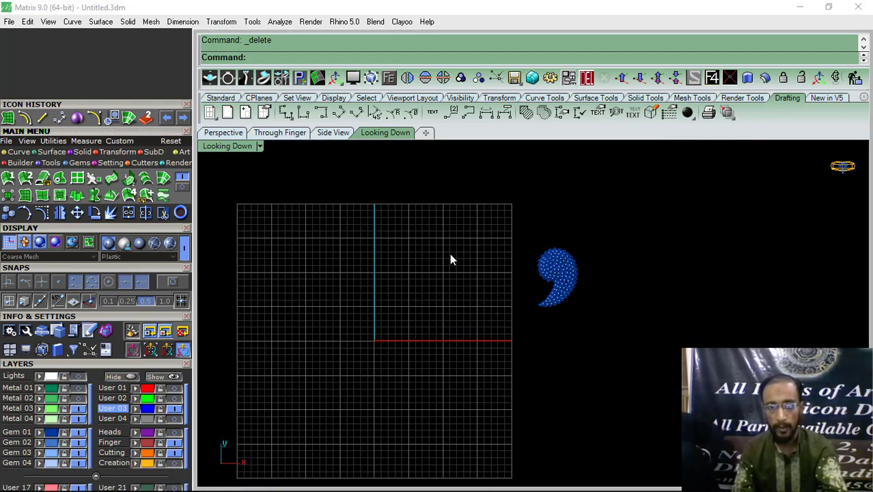
Step: Undo the deletion of the mirrored copy and the original ornament's move onto the photo
{"action": "left_click", "coordinate": [389, 78]}
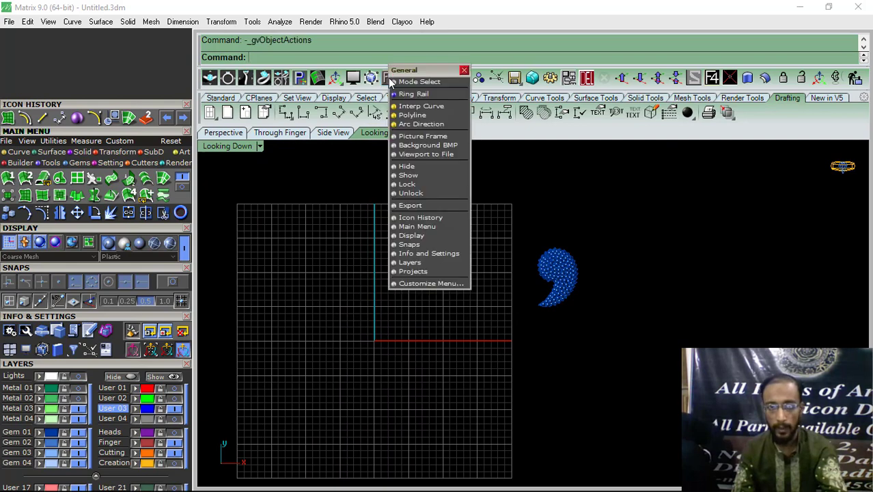
{"action": "left_click", "coordinate": [463, 71]}
{"action": "key", "text": "ctrl+z"}
{"action": "key", "text": "ctrl+z"}
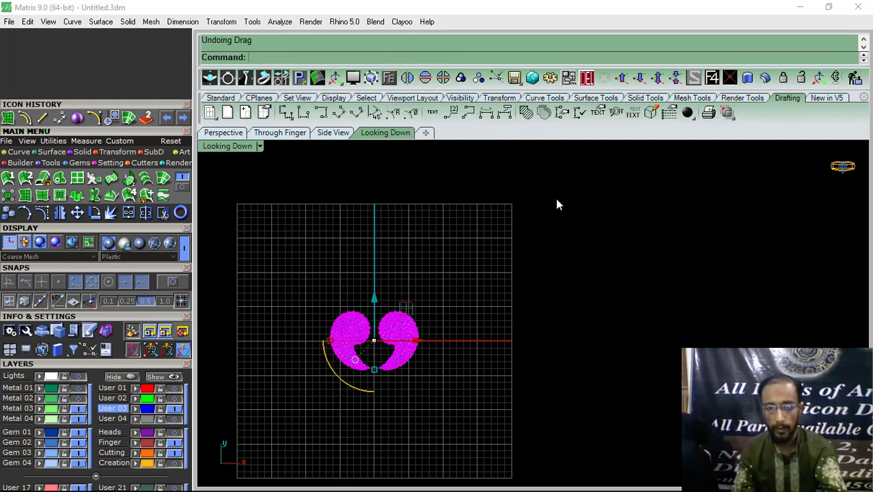
{"action": "key", "text": "Escape"}
Step: Select the mirrored ornament on the negative X side and delete it
{"action": "scroll", "coordinate": [345, 339], "scroll_direction": "up", "scroll_amount": 3}
{"action": "scroll", "coordinate": [345, 340], "scroll_direction": "up", "scroll_amount": 2}
{"action": "left_click", "coordinate": [345, 340]}
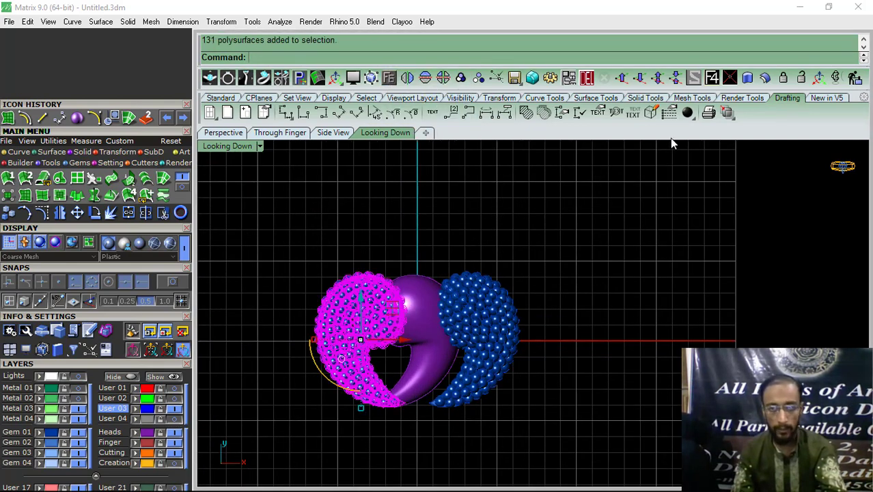
{"action": "left_click", "coordinate": [586, 78]}
Step: Undo the mirroring and the sideways moves to bring the beaded ornament back over the purple dome
{"action": "key", "text": "ctrl+z"}
{"action": "key", "text": "ctrl+z"}
{"action": "key", "text": "ctrl+z"}
{"action": "key", "text": "ctrl+z"}
{"action": "key", "text": "ctrl+z"}
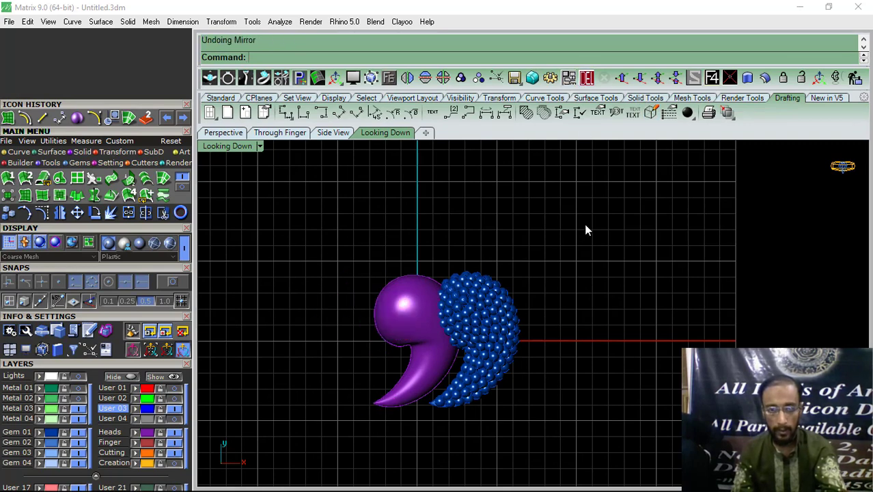
{"action": "left_click", "coordinate": [585, 225]}
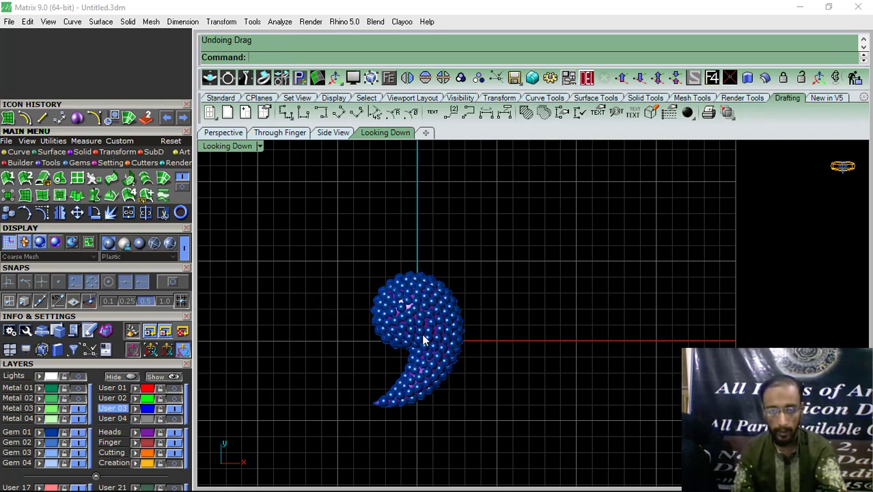
{"action": "left_click", "coordinate": [224, 133]}
{"action": "scroll", "coordinate": [393, 256], "scroll_direction": "up", "scroll_amount": 10}
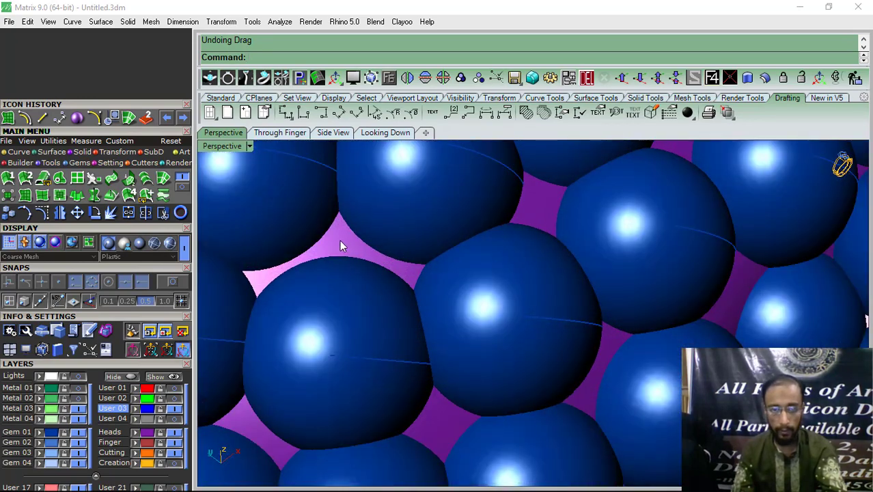
{"action": "left_click", "coordinate": [340, 241]}
{"action": "scroll", "coordinate": [480, 274], "scroll_direction": "down", "scroll_amount": 9}
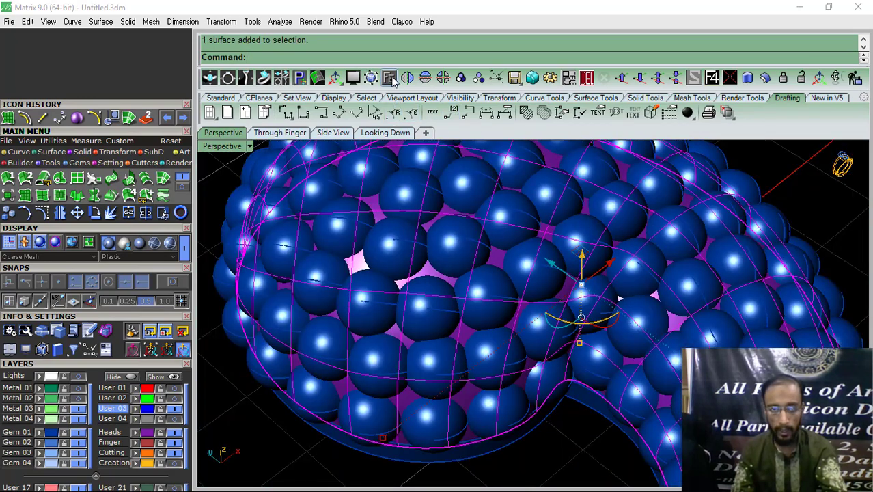
{"action": "left_click", "coordinate": [389, 77]}
{"action": "left_click", "coordinate": [425, 130]}
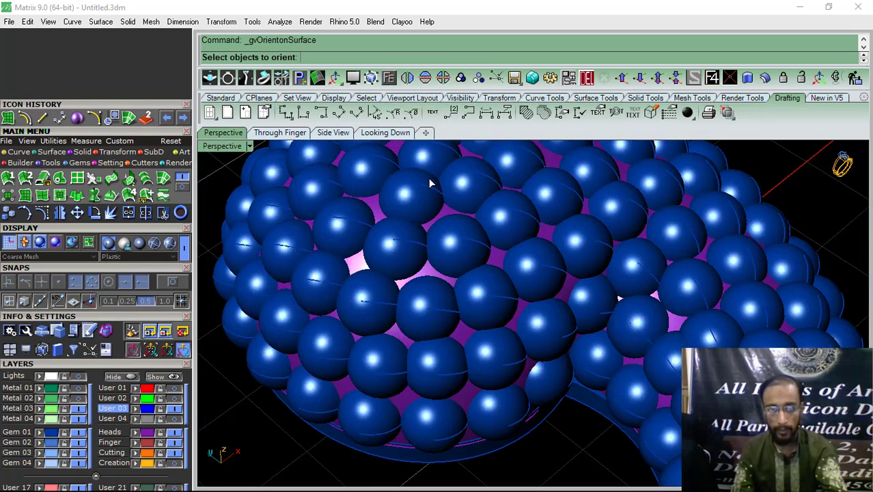
{"action": "left_click", "coordinate": [477, 374]}
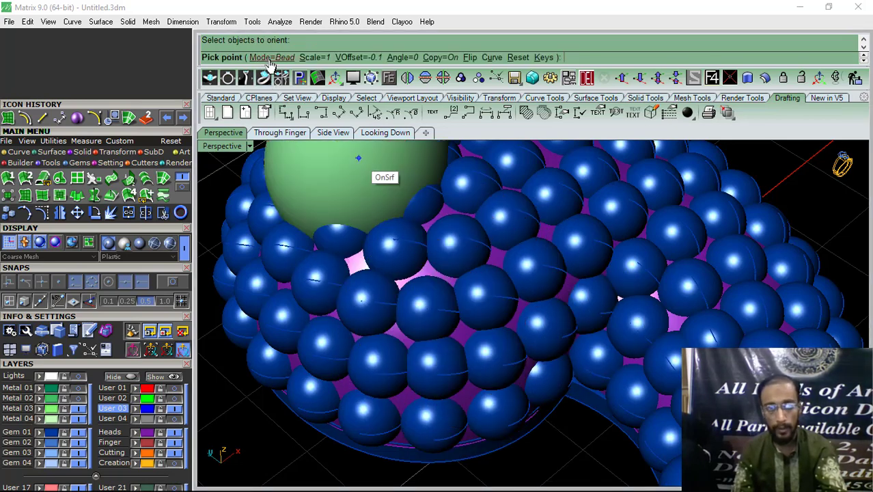
{"action": "left_click", "coordinate": [271, 58]}
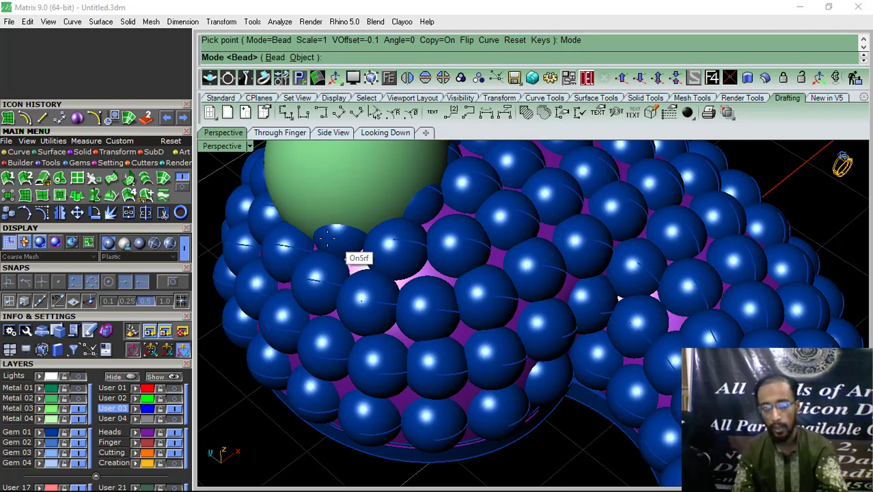
{"action": "key", "text": "Return"}
{"action": "right_click", "coordinate": [452, 289]}
{"action": "scroll", "coordinate": [454, 289], "scroll_direction": "down", "scroll_amount": 8}
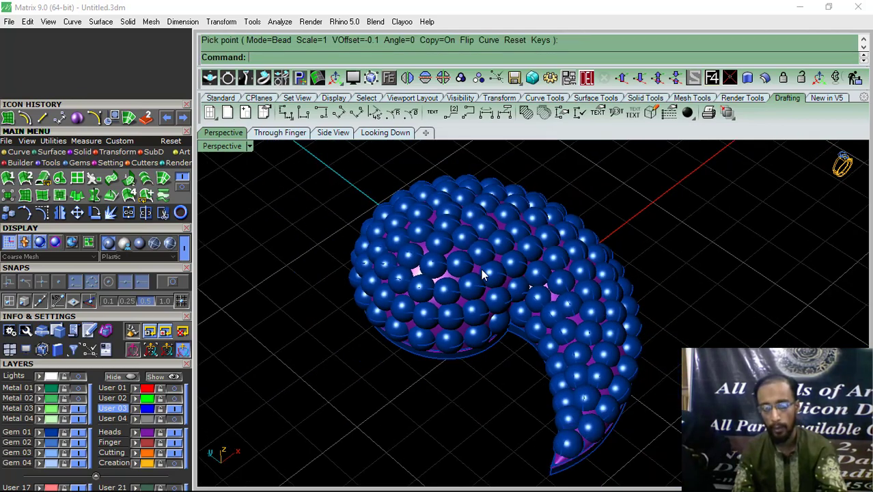
Step: Hide the purple dome on the Heads layer and examine the blue beaded ornament on its own from an angle and from above
{"action": "right_click_drag", "start_coordinate": [482, 272], "coordinate": [444, 311]}
{"action": "left_click", "coordinate": [175, 433]}
{"action": "mouse_move", "coordinate": [472, 355]}
{"action": "right_mouse_down"}
{"action": "mouse_move", "coordinate": [508, 364]}
{"action": "mouse_move", "coordinate": [446, 405]}
{"action": "mouse_move", "coordinate": [540, 188]}
{"action": "mouse_move", "coordinate": [536, 429]}
{"action": "mouse_move", "coordinate": [512, 171]}
{"action": "mouse_move", "coordinate": [447, 367]}
{"action": "mouse_move", "coordinate": [473, 362]}
{"action": "right_mouse_up"}
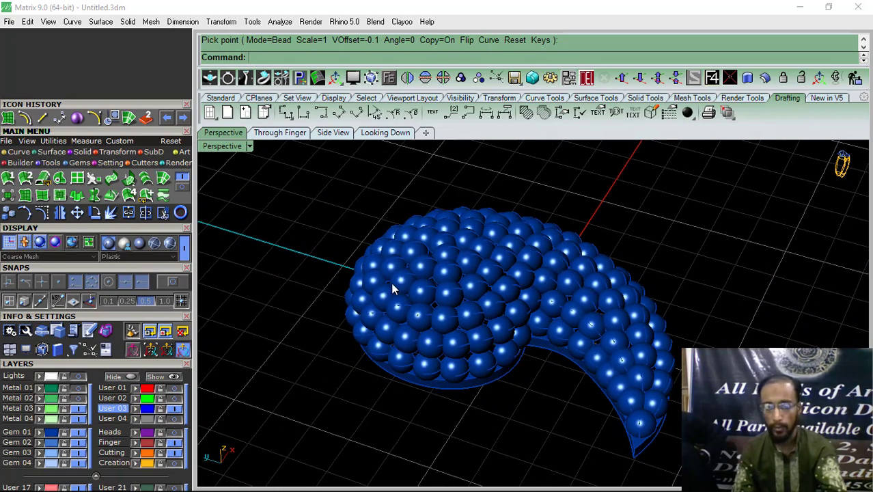
{"action": "right_click_drag", "start_coordinate": [480, 303], "coordinate": [422, 295]}
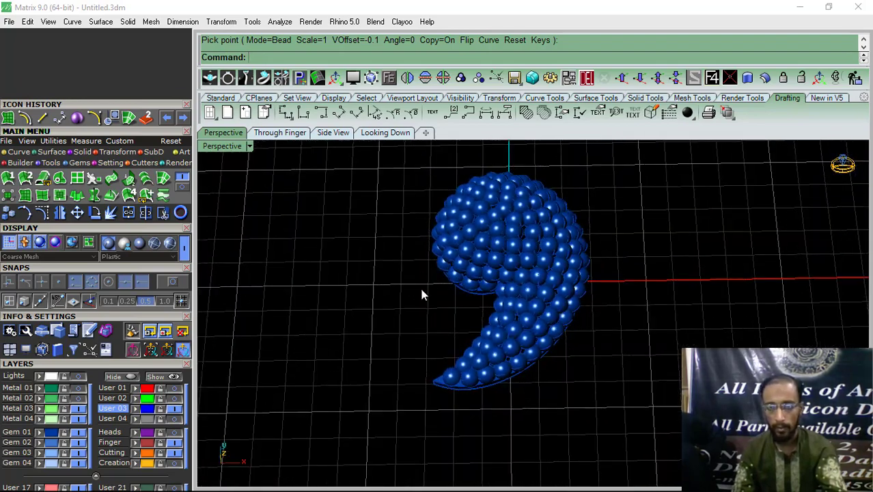
{"action": "right_click_drag", "start_coordinate": [478, 312], "coordinate": [517, 328]}
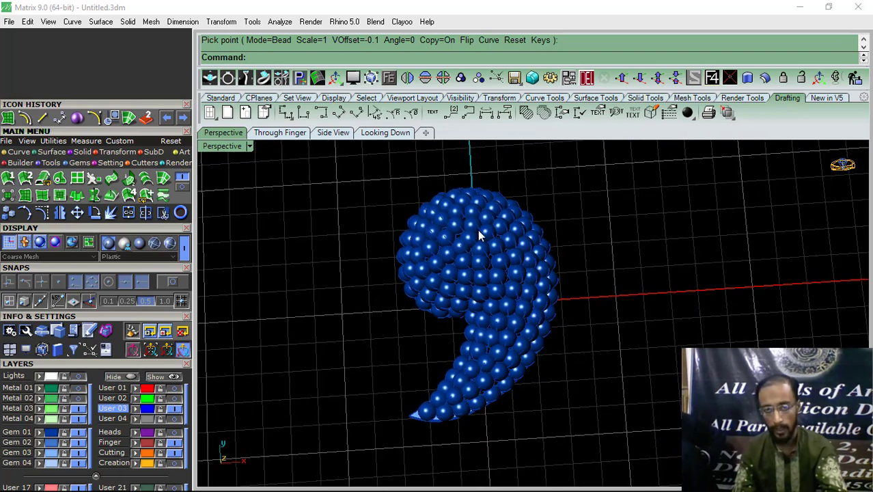
{"action": "right_click_drag", "start_coordinate": [461, 330], "coordinate": [510, 342]}
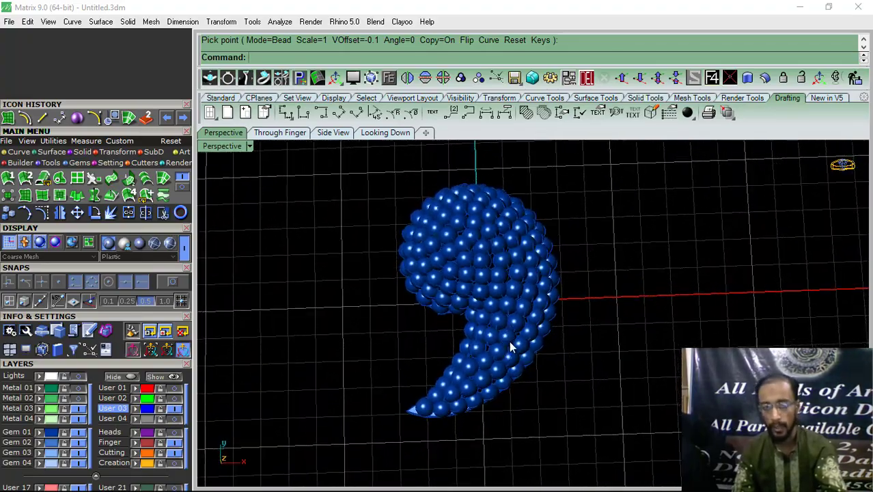
{"action": "right_click_drag", "start_coordinate": [520, 310], "coordinate": [510, 314]}
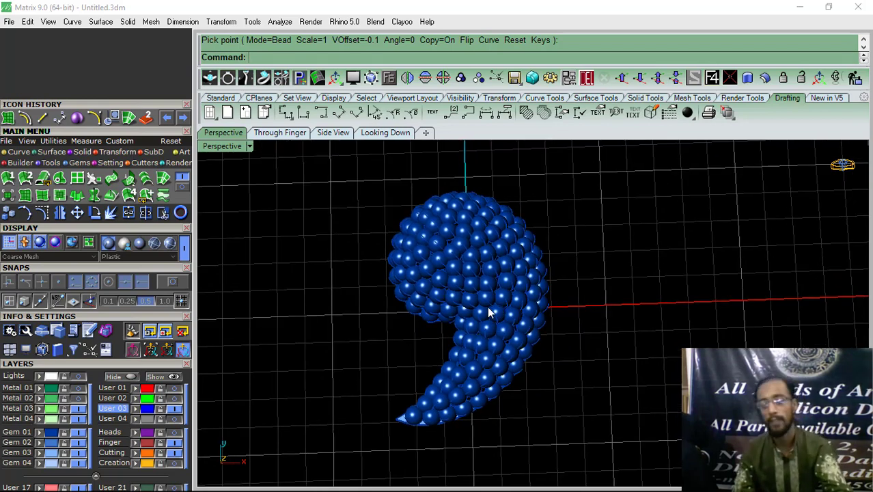
{"action": "right_click_drag", "start_coordinate": [489, 312], "coordinate": [487, 335]}
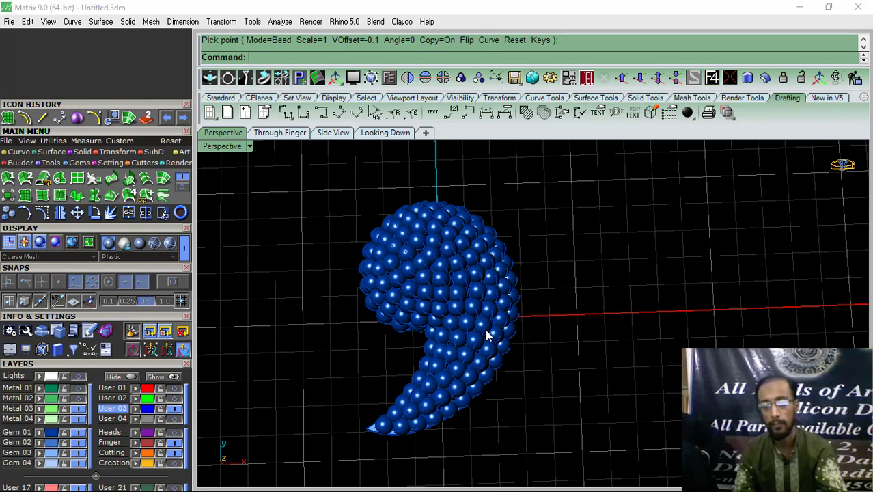